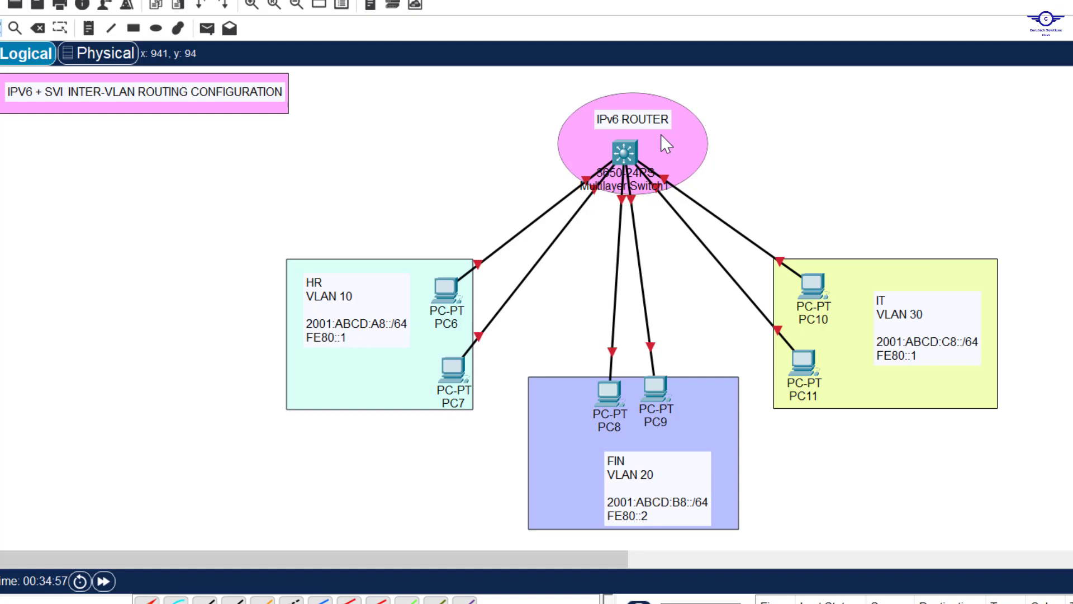
Look over the IPv6 ROUTER label and topic list, and move the guide notes higher on screen.
left_click_drag(520, 96, 761, 203)
left_click(877, 183)
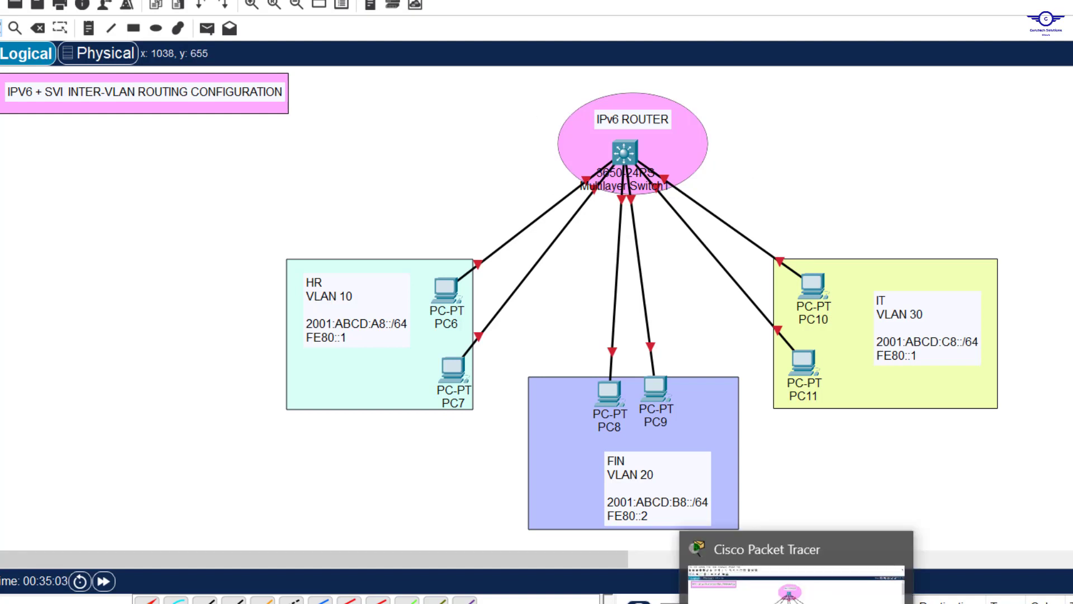
left_click(703, 598)
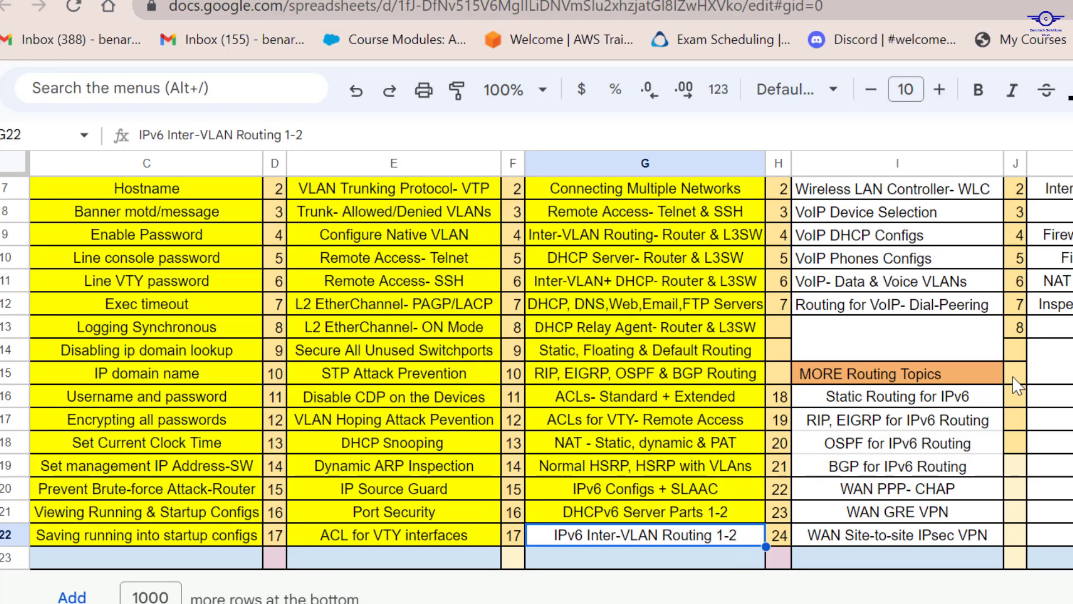
key("alt+Tab")
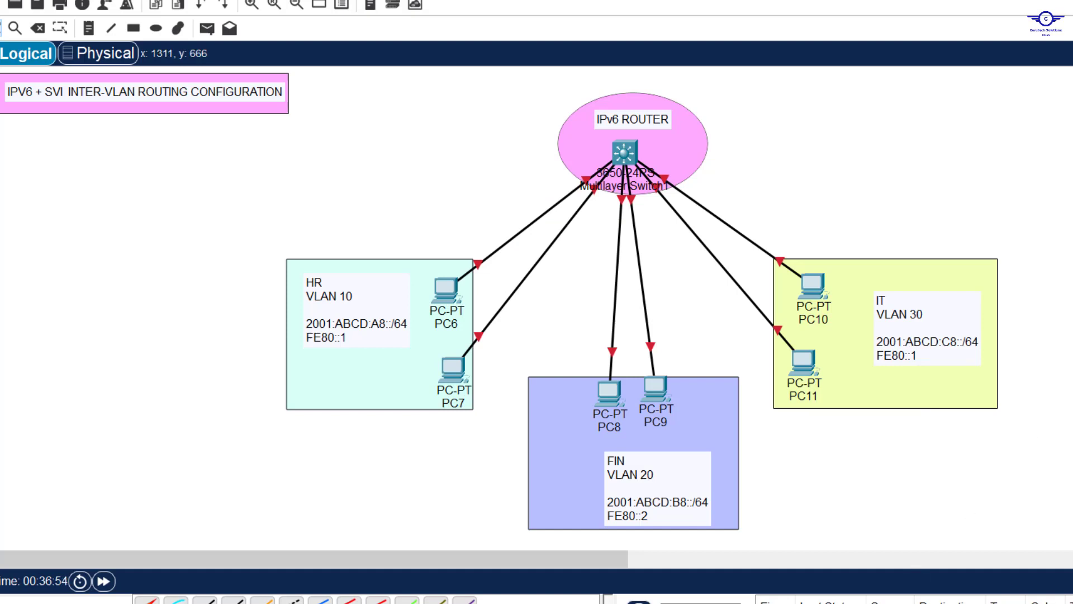
key("alt+Tab")
left_click_drag(731, 362, 722, 215)
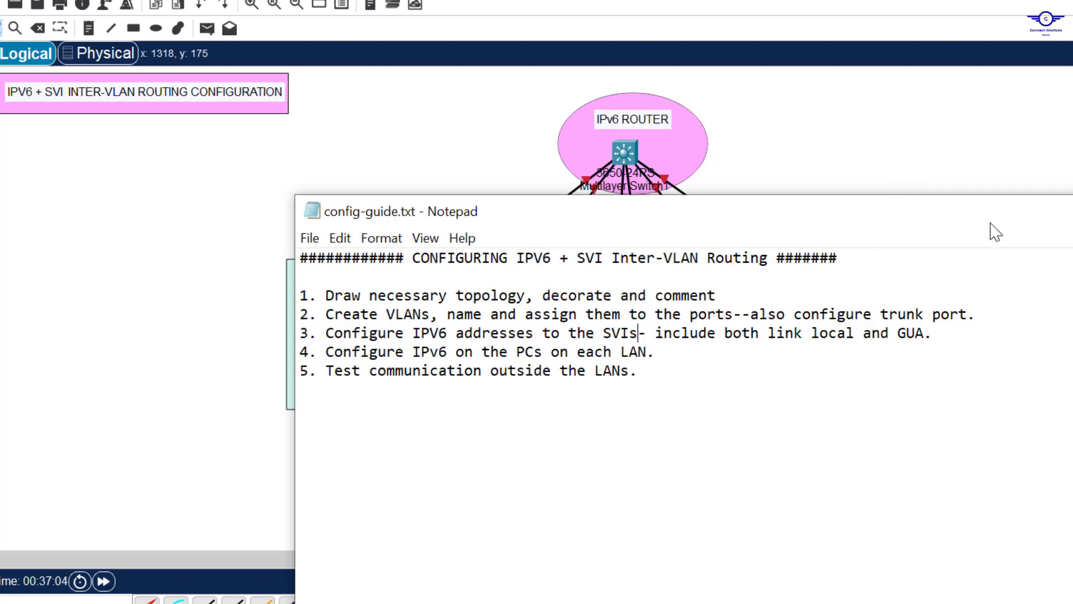
left_click(809, 143)
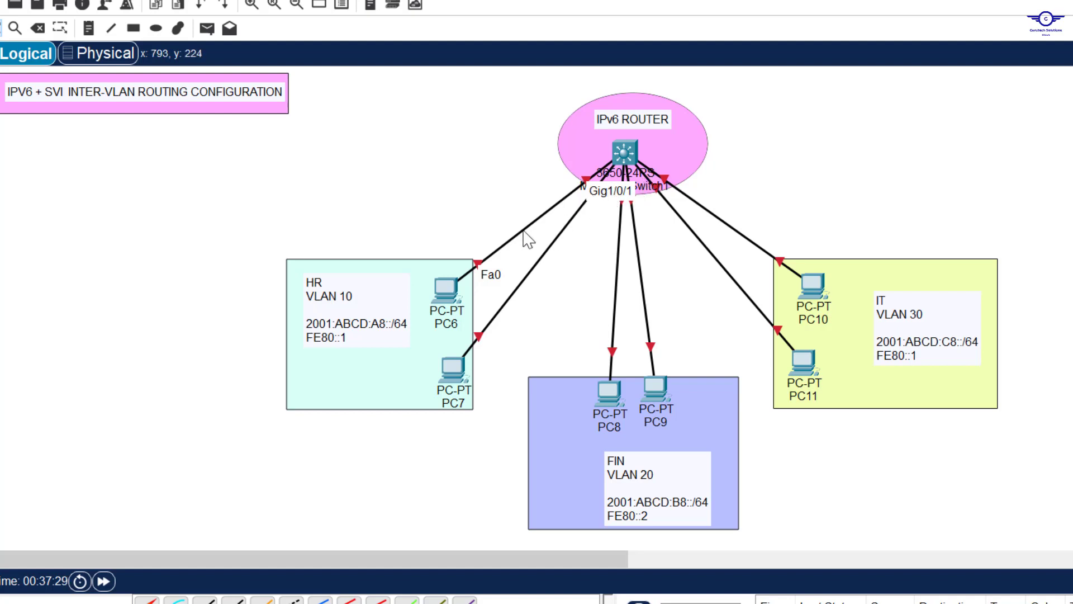
Inspect the HR VLAN 10, FIN VLAN 20 and IT VLAN 30 areas and title note, leaving them unchanged.
left_click_drag(250, 229, 477, 446)
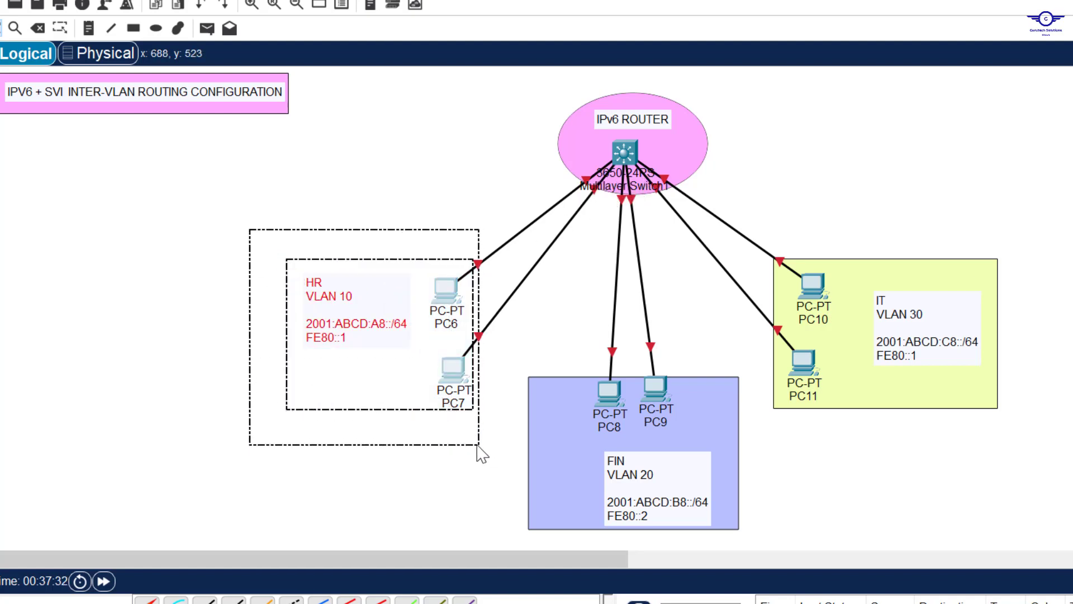
left_click(572, 343)
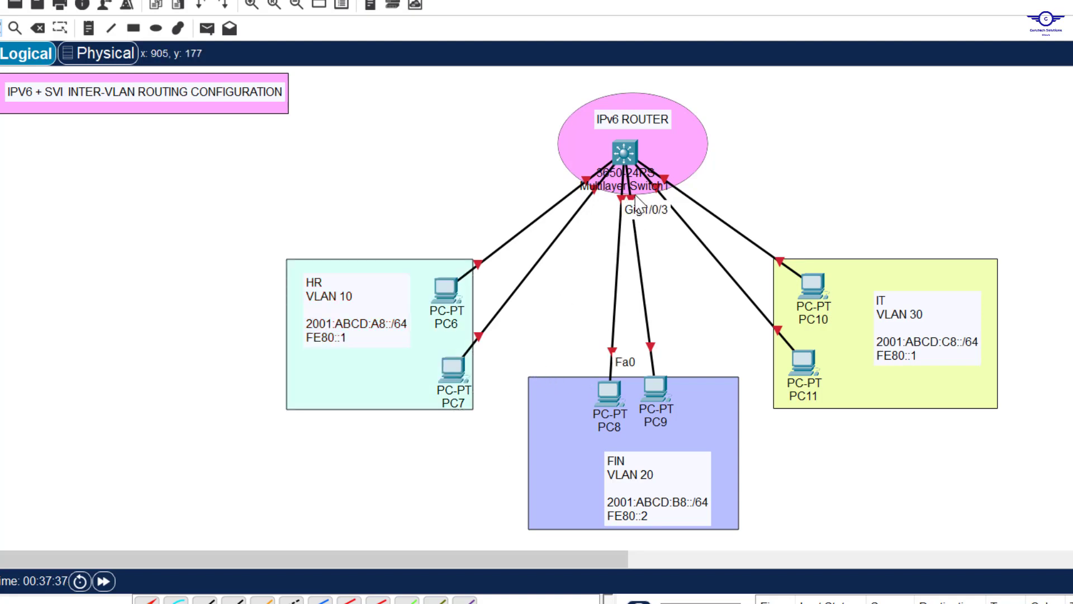
left_click_drag(520, 368, 766, 556)
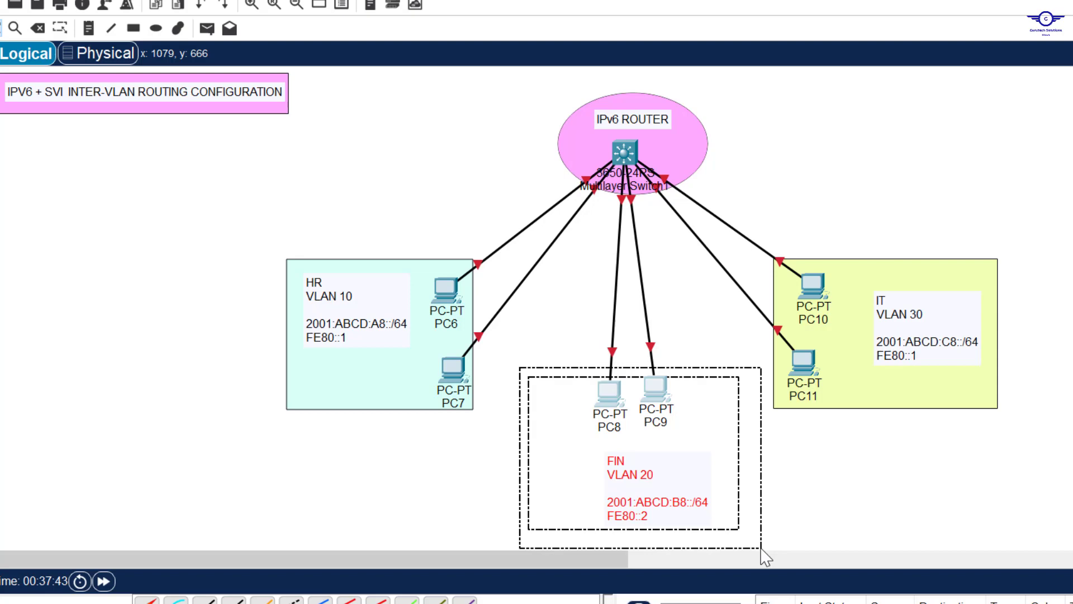
left_click_drag(765, 556, 765, 556)
left_click(660, 229)
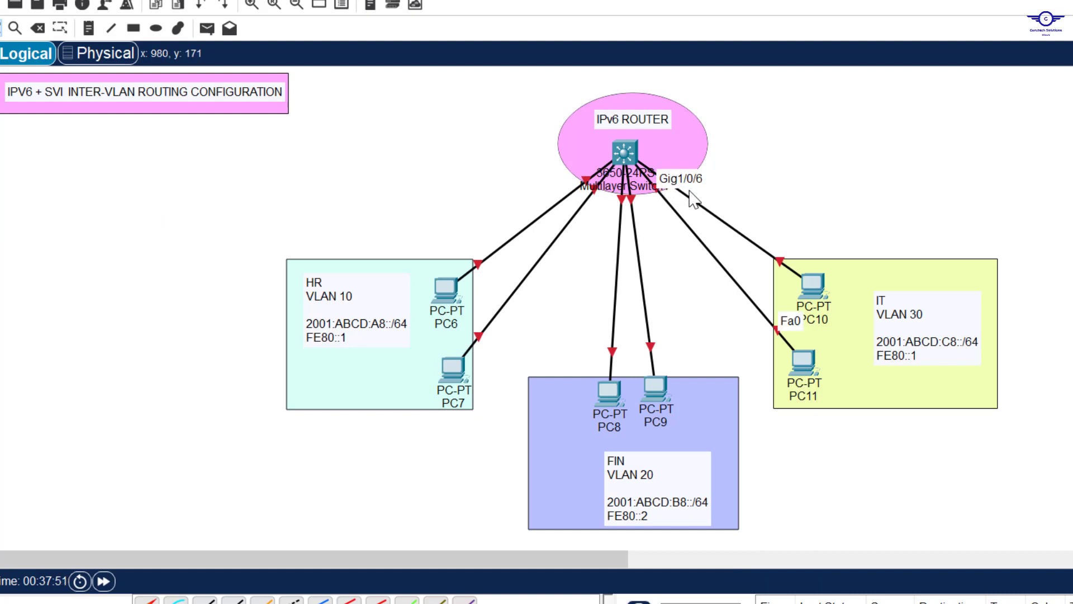
left_click_drag(765, 208, 1055, 437)
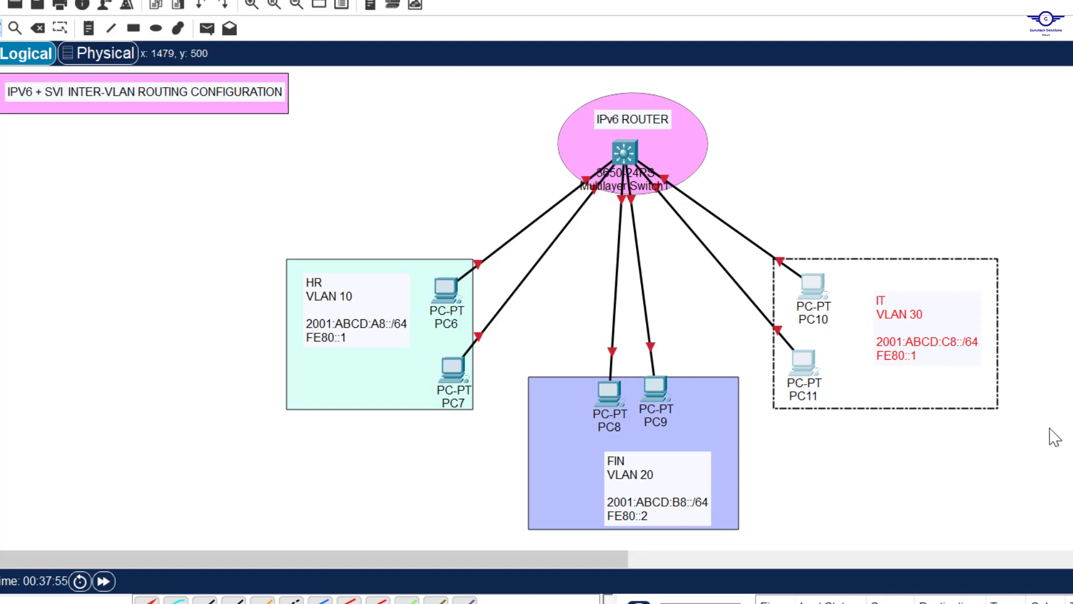
left_click(953, 263)
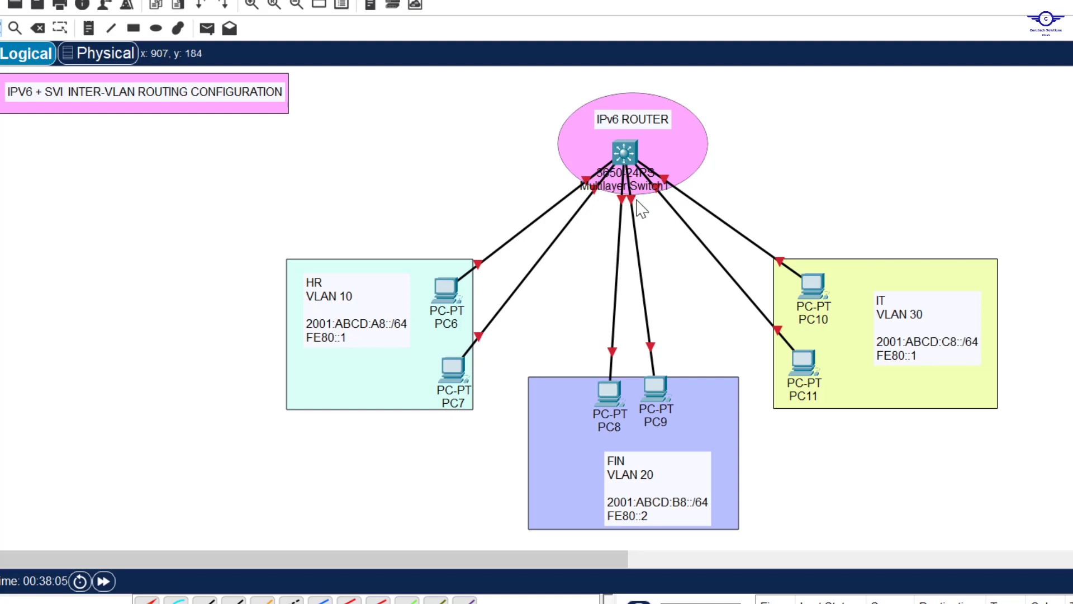
double_click(118, 96)
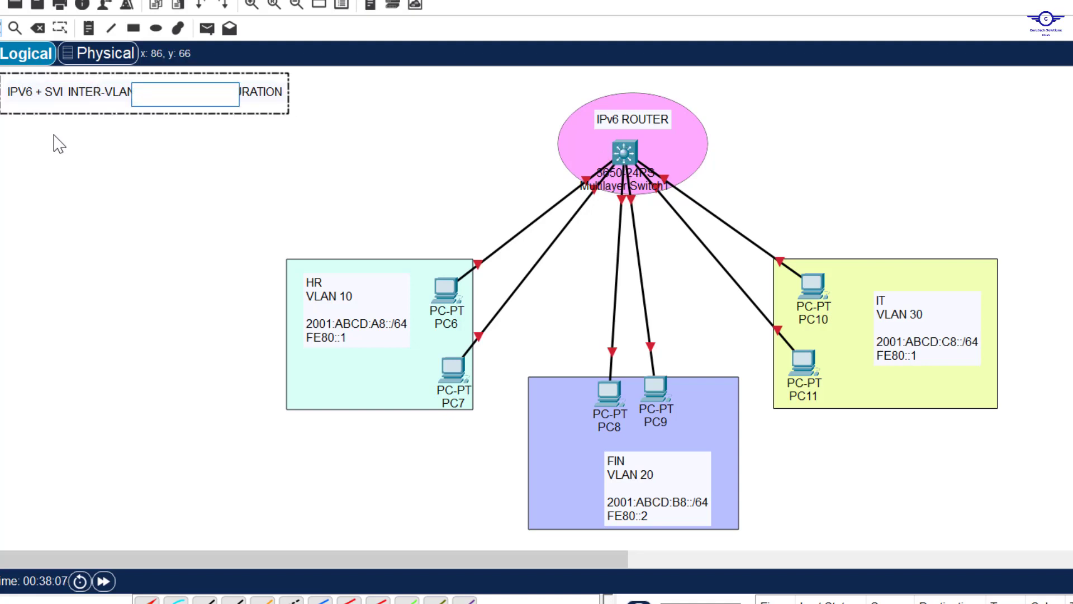
left_click(98, 224)
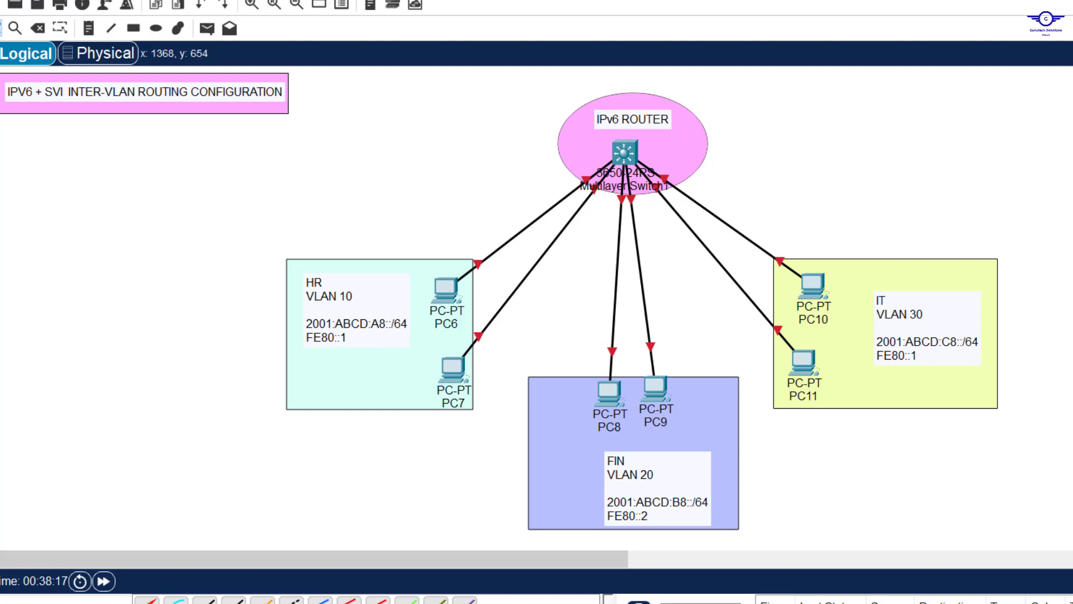
Return from the configuration guide notes and open Multilayer Switch1's device window.
key("alt+Tab")
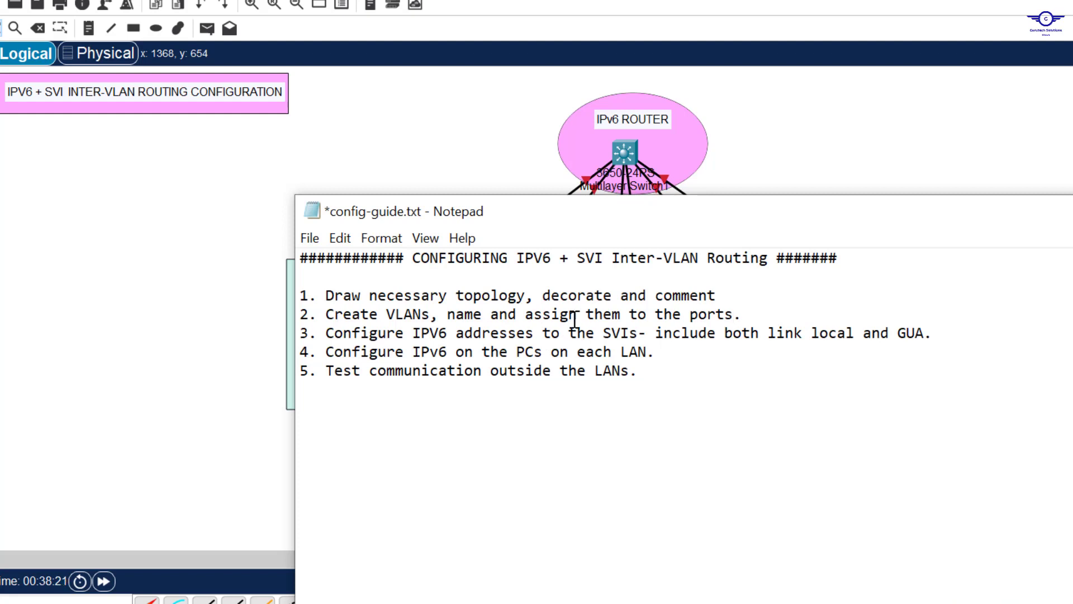
left_click(900, 151)
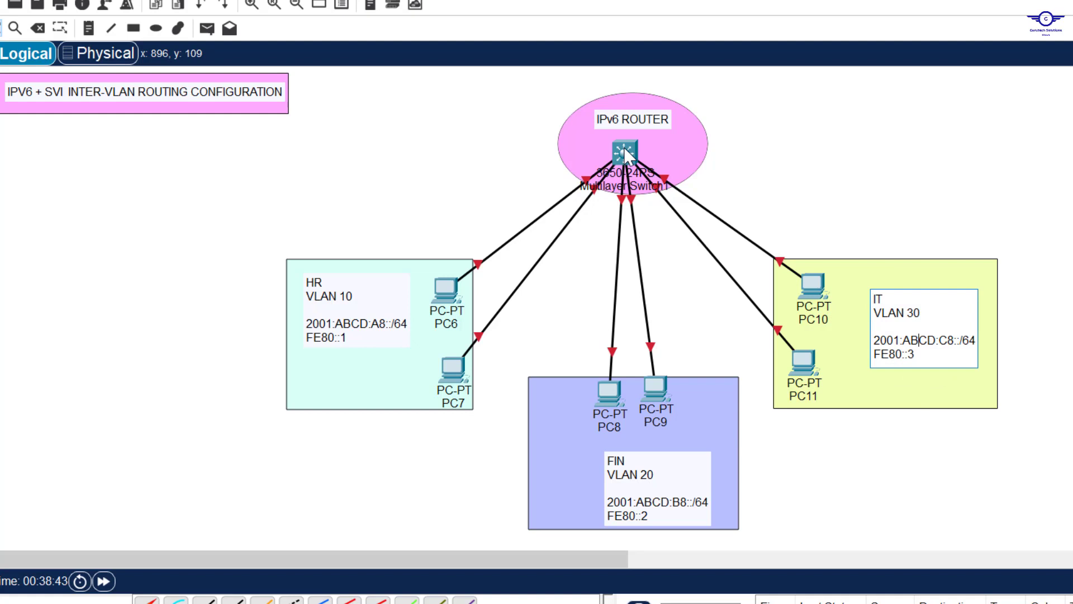
left_click(625, 149)
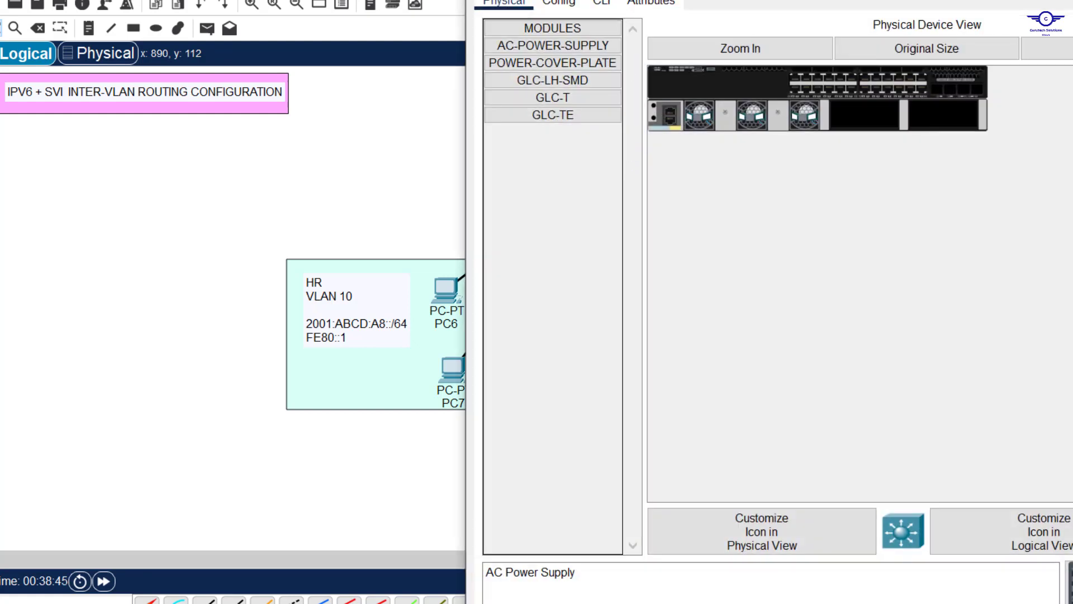
Install a second AC-POWER-SUPPLY in Multilayer Switch1's empty bay, then reopen the switch on its CLI tab.
left_click_drag(791, 5, 791, 41)
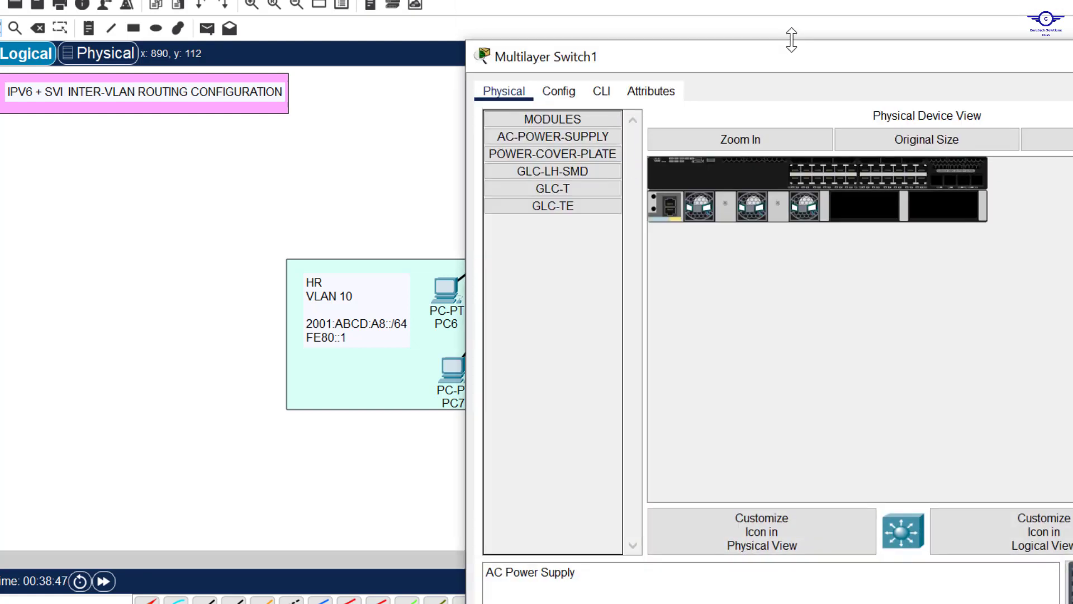
left_click_drag(745, 67, 631, 210)
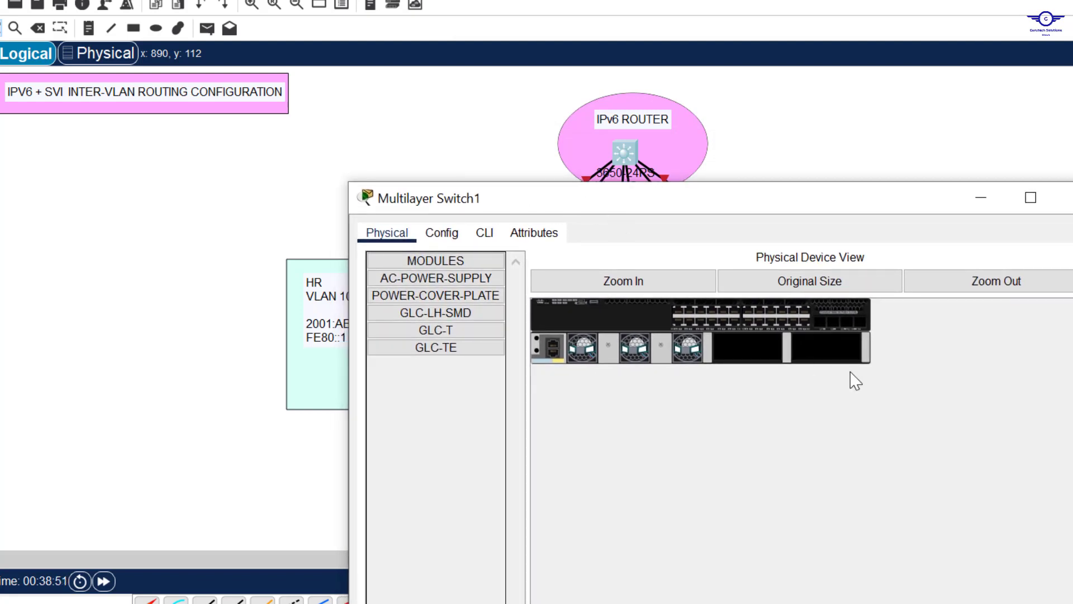
left_click_drag(421, 276, 747, 347)
left_click(1065, 197)
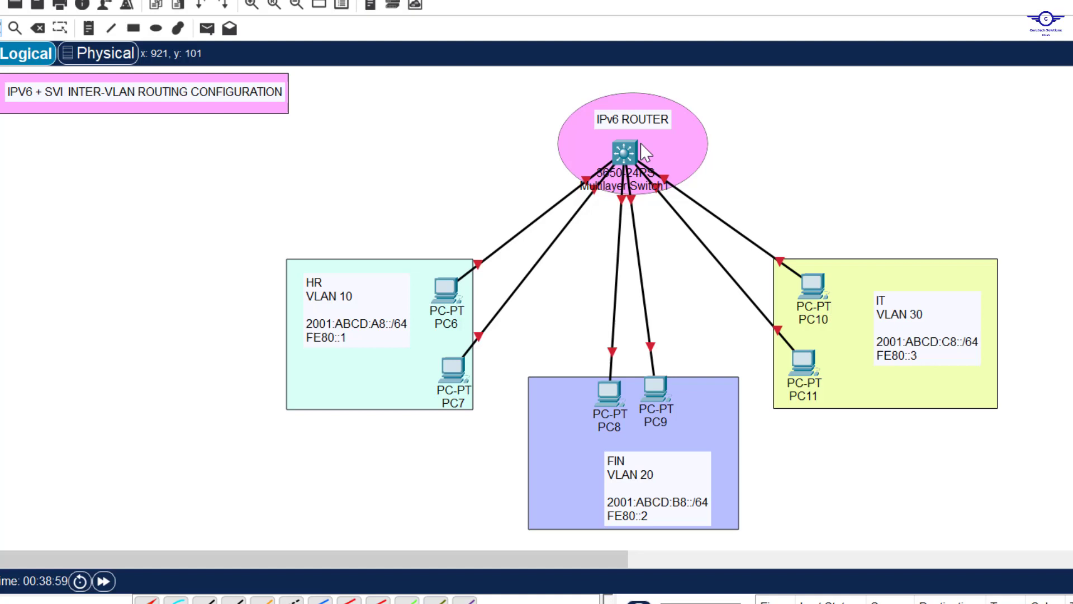
left_click(631, 156)
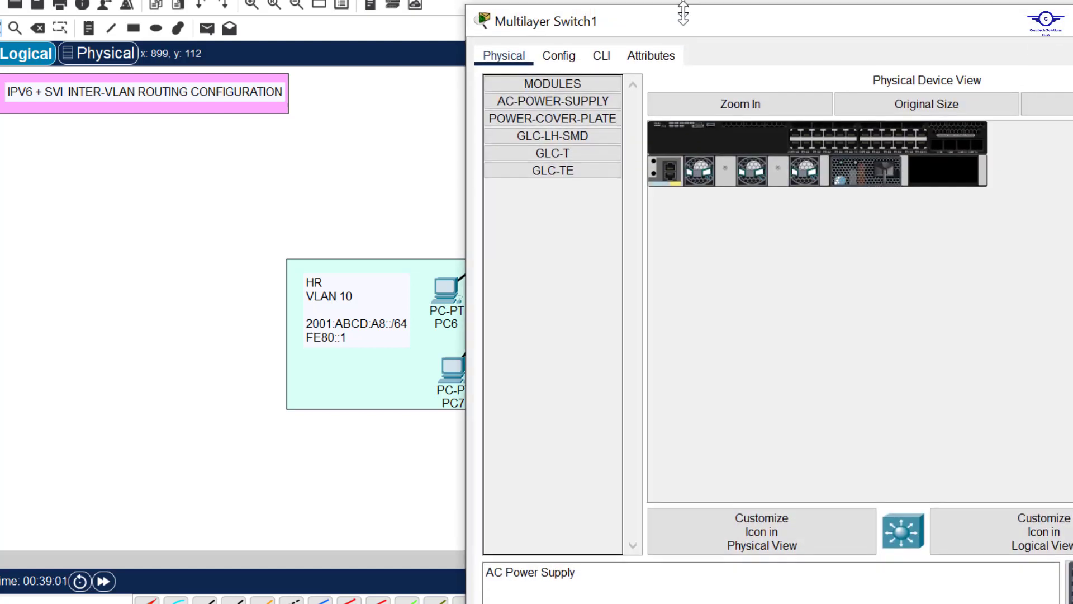
left_click(602, 74)
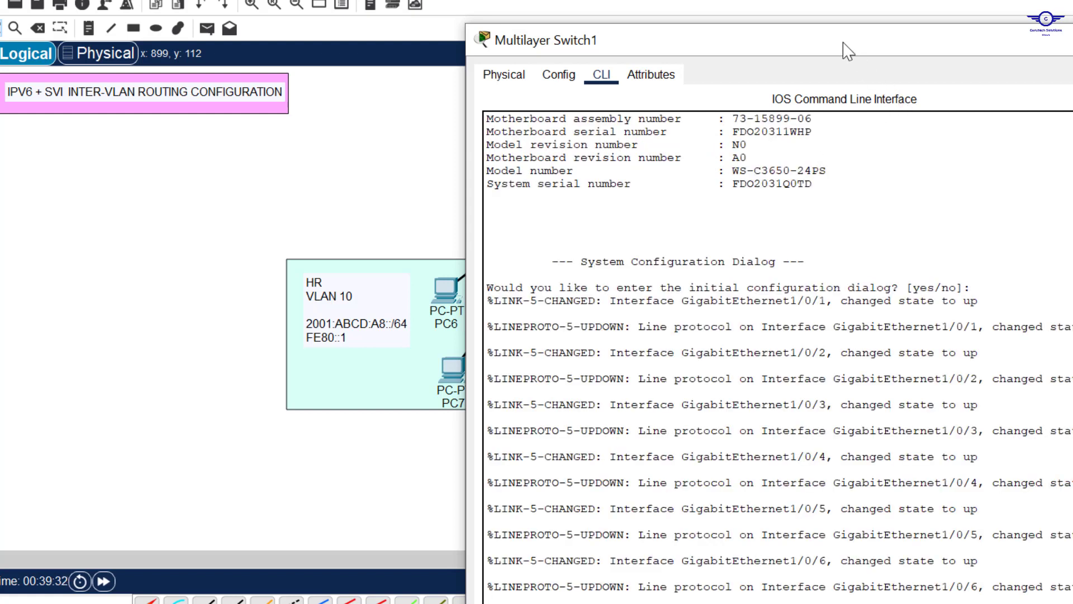
Answer n to the setup dialog, then enter enable and conf t to reach Switch(config)#.
left_click_drag(840, 43, 838, 3)
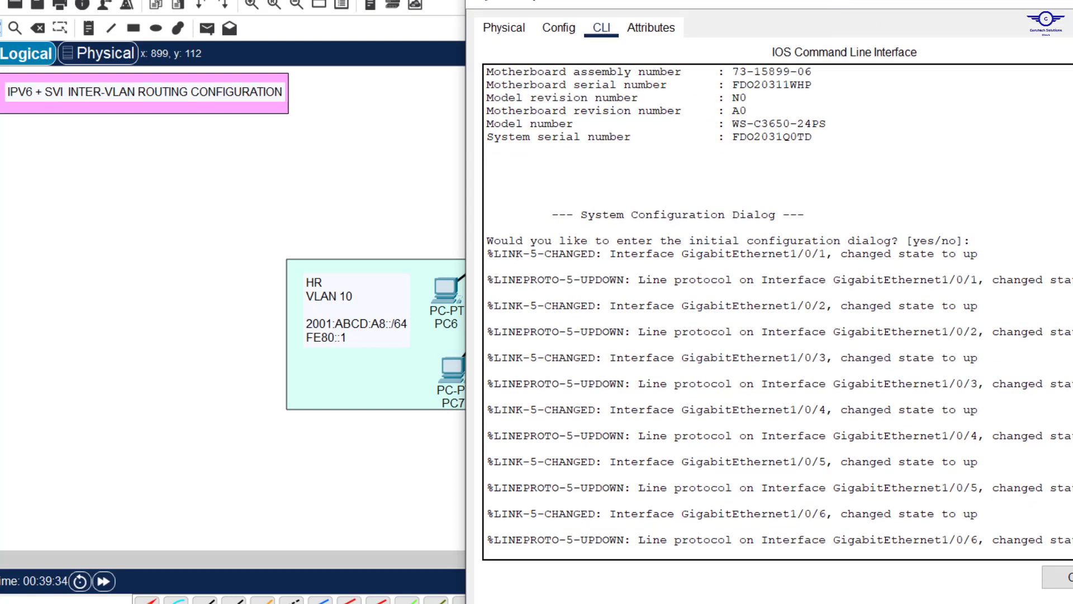
mouse_move(869, 581)
left_mouse_down()
mouse_move(874, 568)
mouse_move(876, 582)
left_mouse_up()
key("Return")
key("Return")
key("Return")
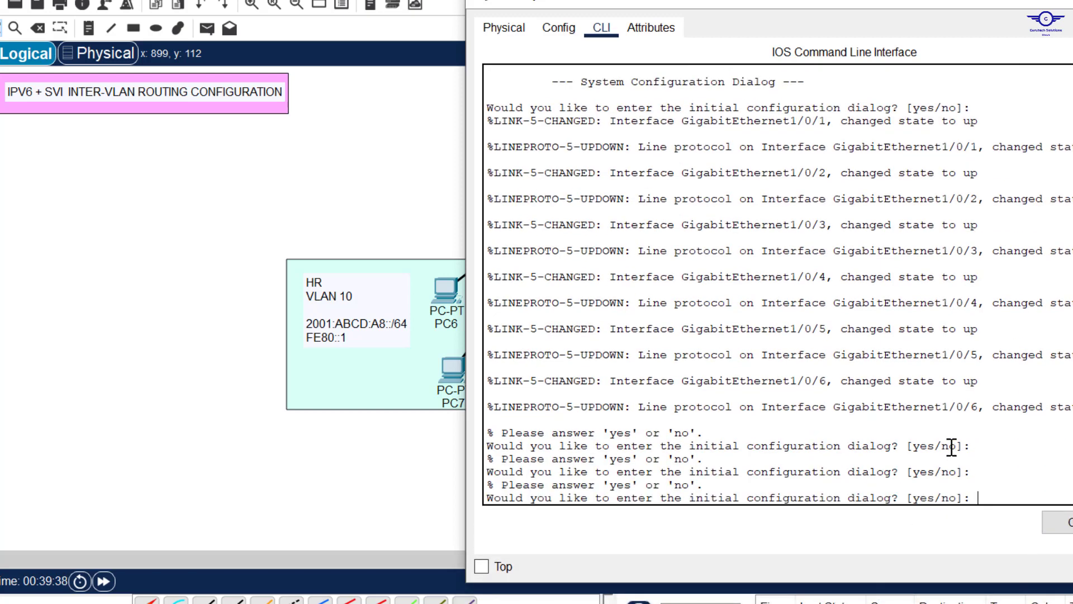
type("n")
key("Return")
key("Return")
key("Return")
key("Return")
key("Return")
type("en")
key("Return")
key("Return")
type("co")
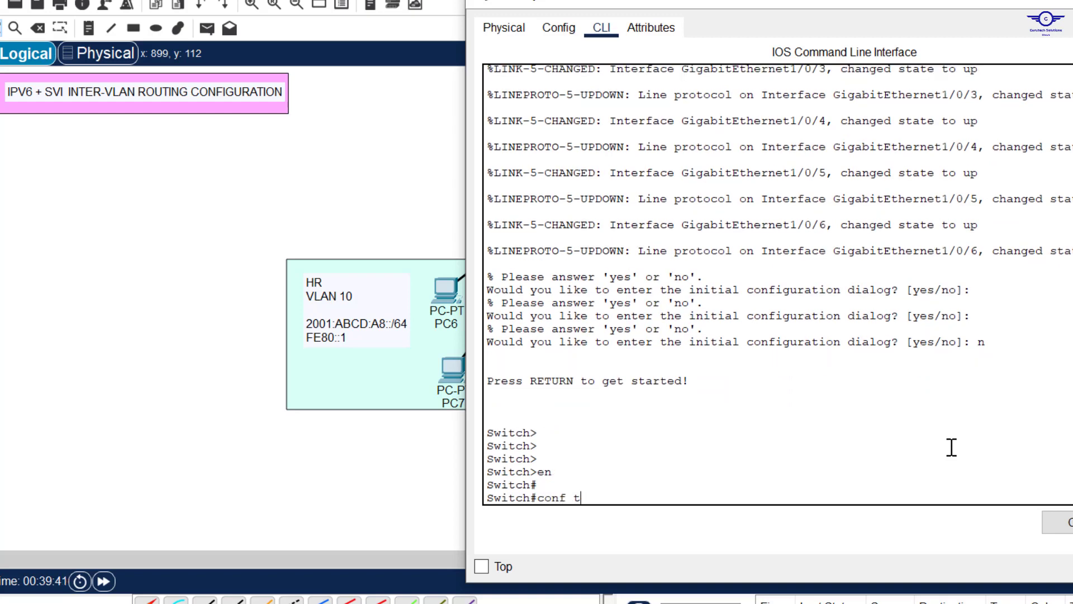
type("nf t")
key("Return")
key("Return")
key("Return")
key("Return")
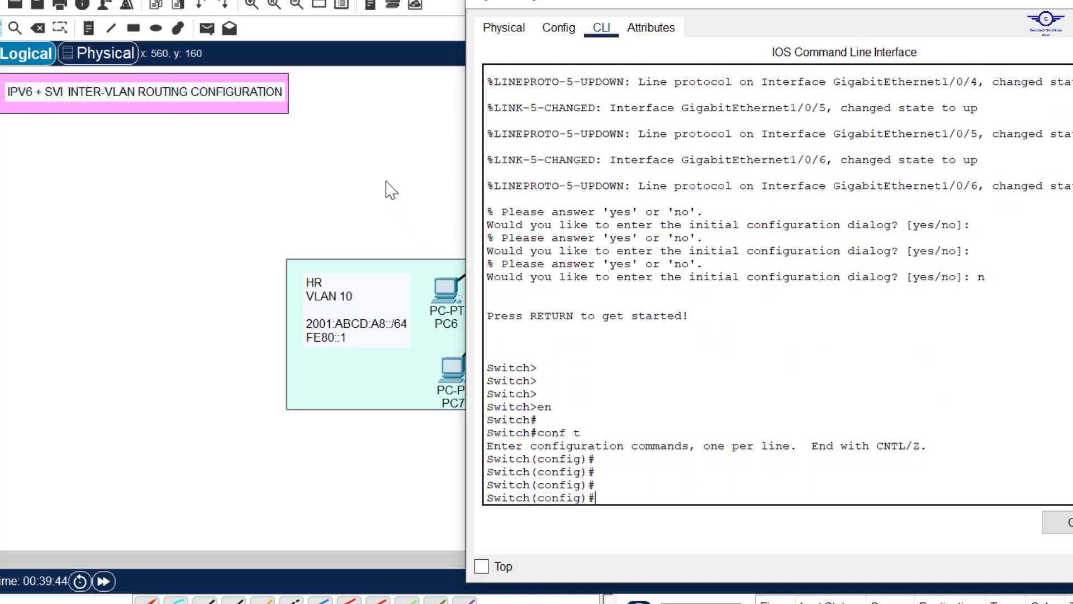
Check that the topology links are up, then return to the switch's configuration prompt.
left_click(377, 176)
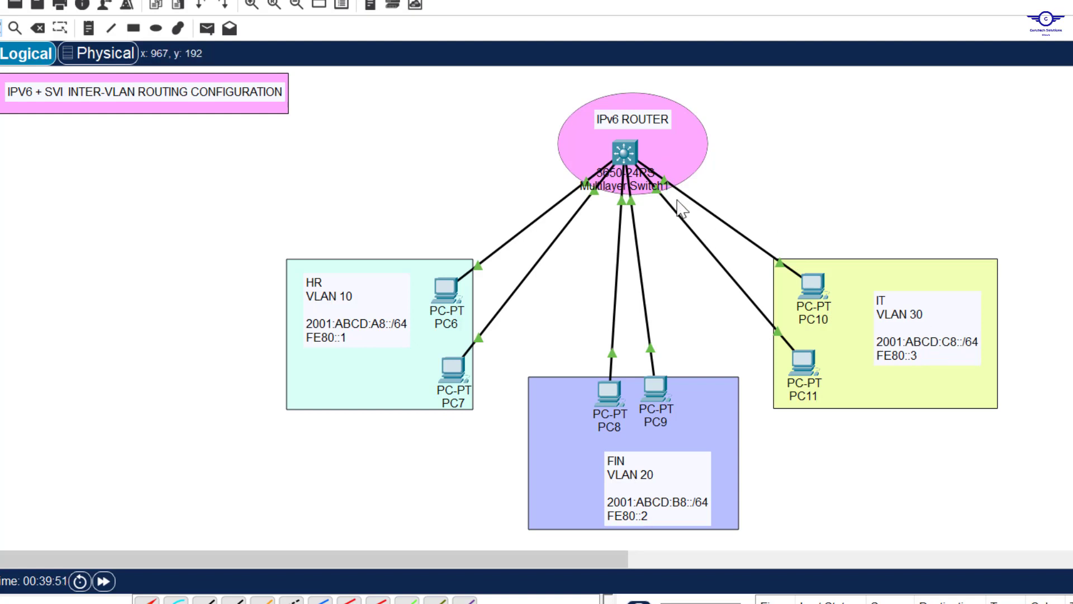
left_click(624, 152)
key("Return")
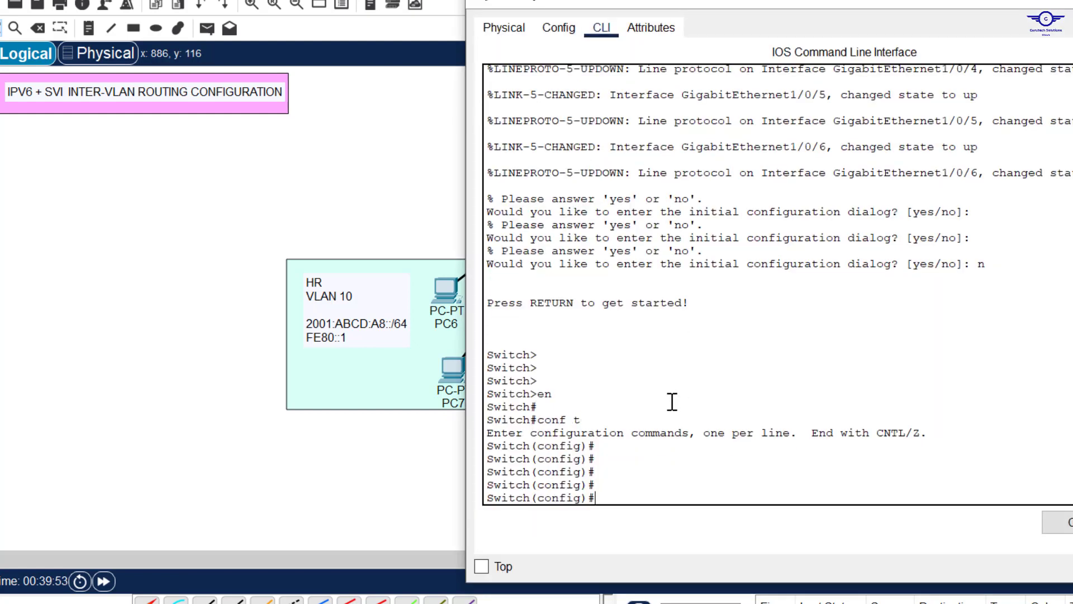
key("Return")
key("Return")
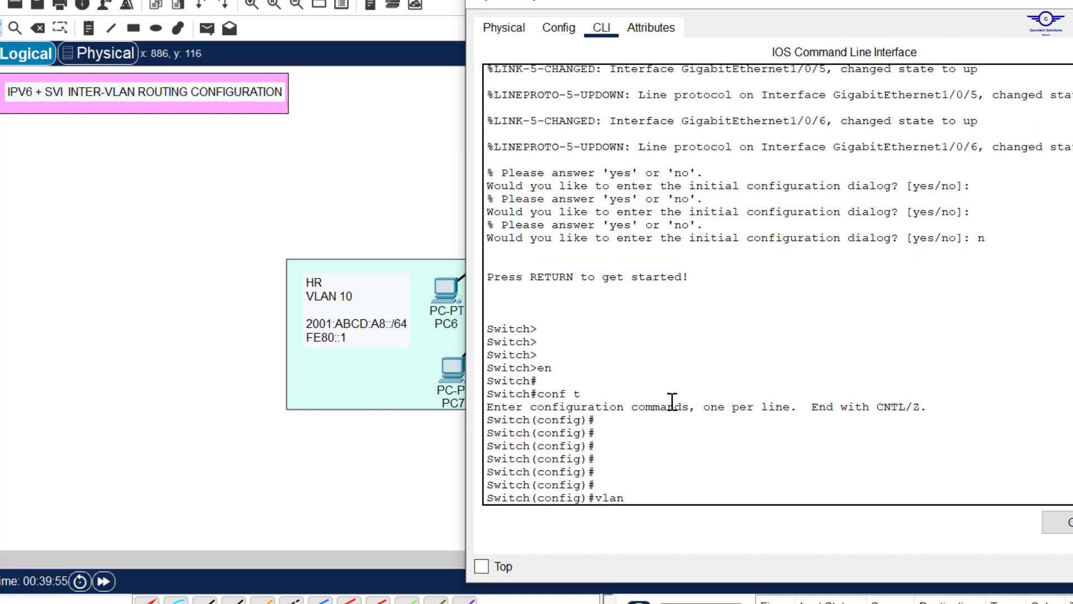
Create VLANs 10 HR, 20 FIN and 30 IT on the switch.
type("vlan 10")
key("Return")
type("name")
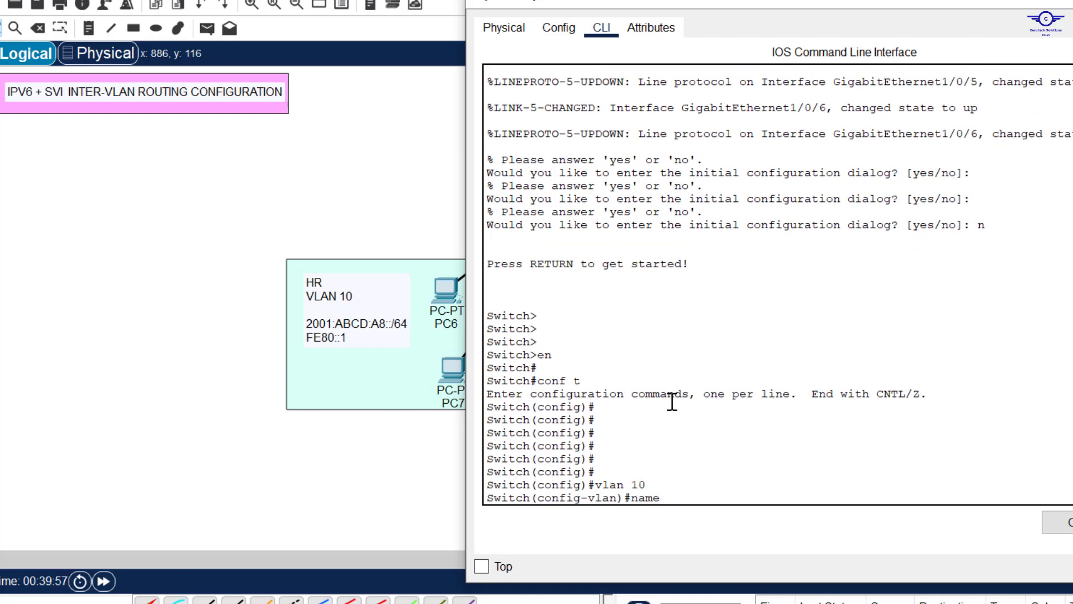
type(" HR")
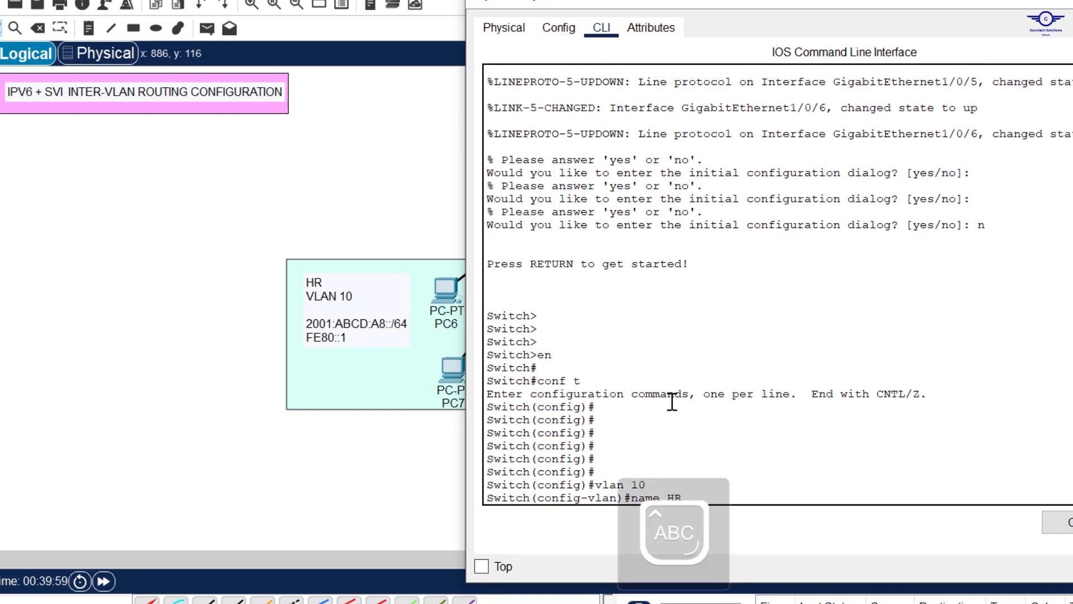
key("Return")
type("ex   vlan 20 name FIn name FIN ex  vlan 30 name IT EX")
key("Return")
key("Return")
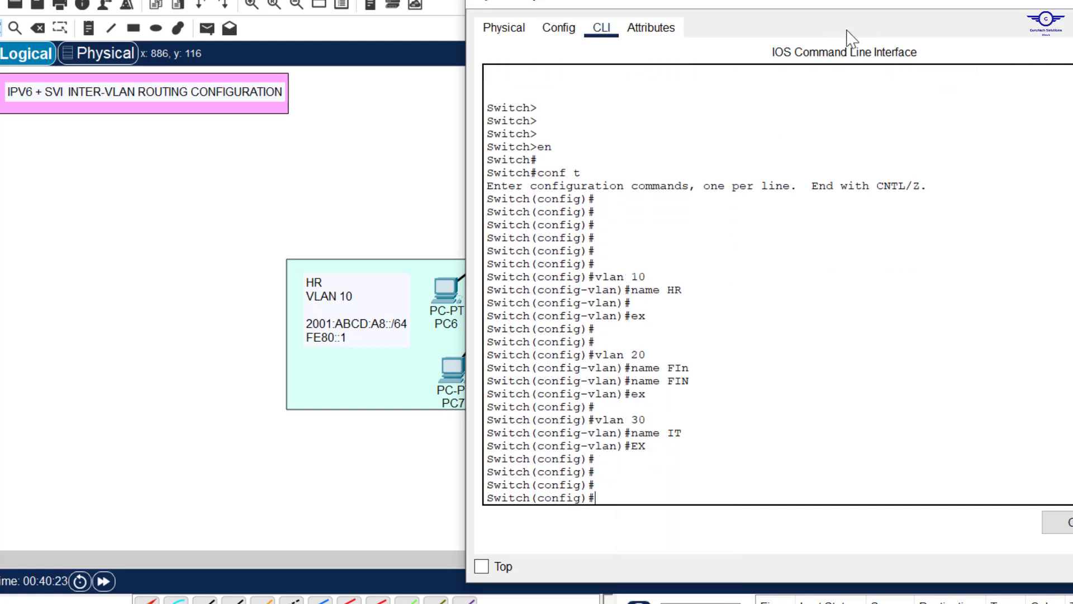
Make ports Gig1/0/1-2 access ports in VLAN 10.
type("I")
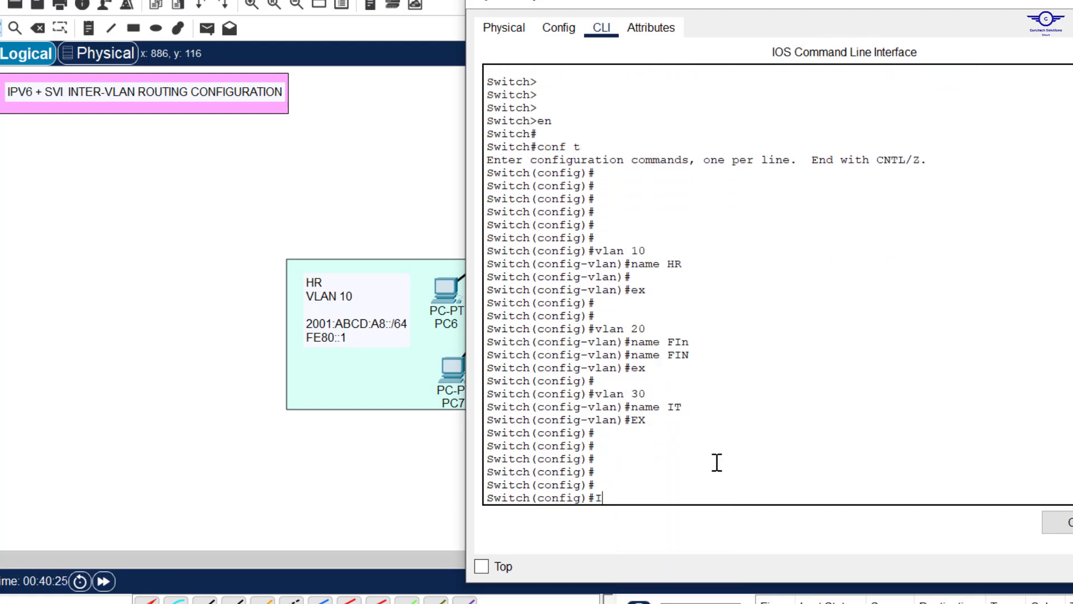
type("NT RANGE GIG1/0/1-2")
key("Return")
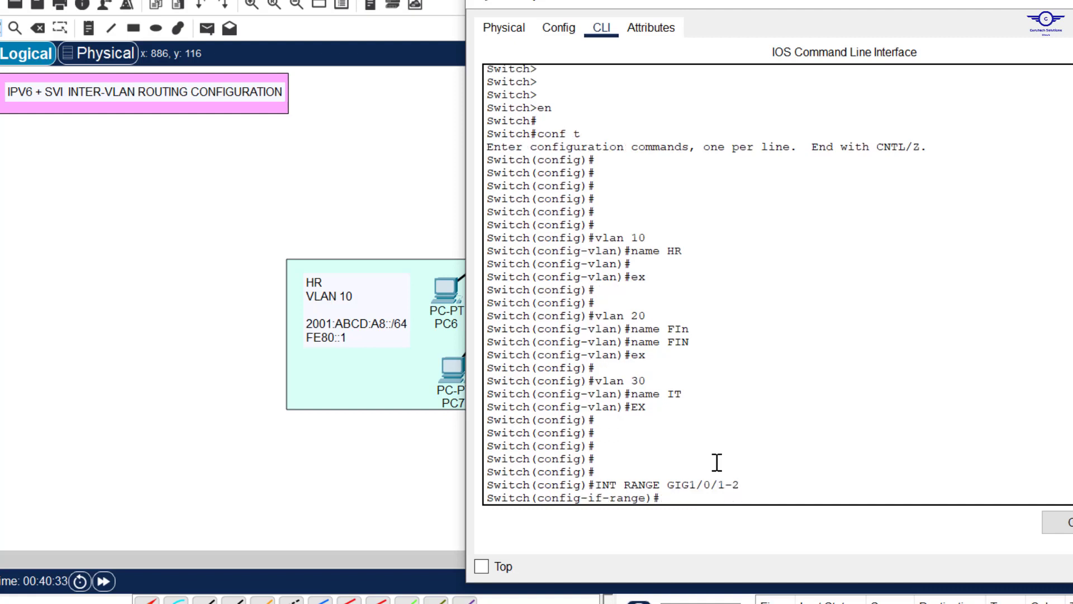
key("Return")
key("Return")
type("SWITchport")
key("Tab")
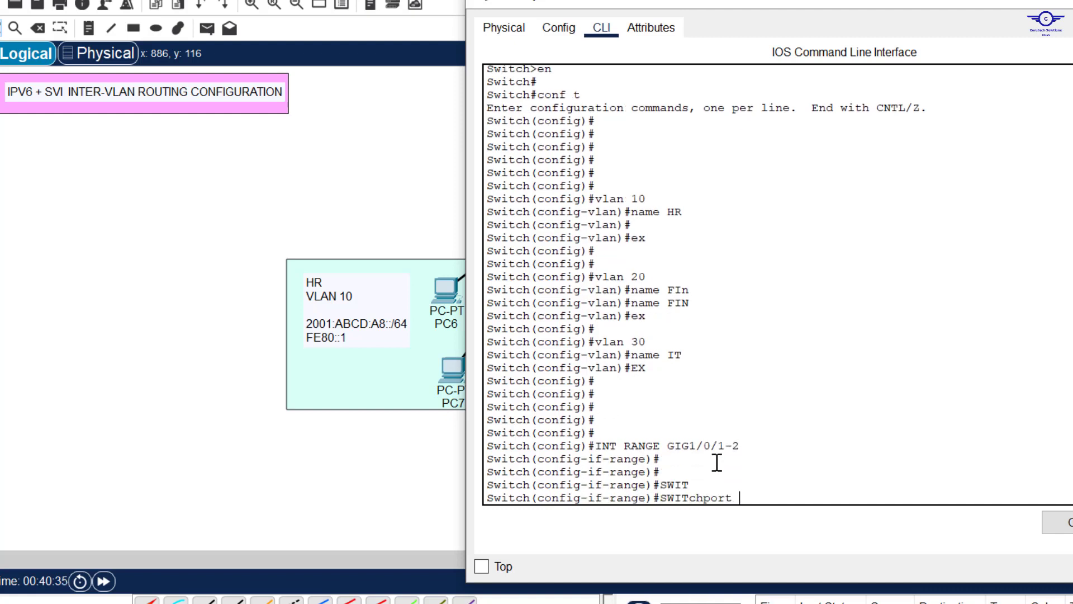
type("Mode")
key("Tab")
type("A")
key("Tab")
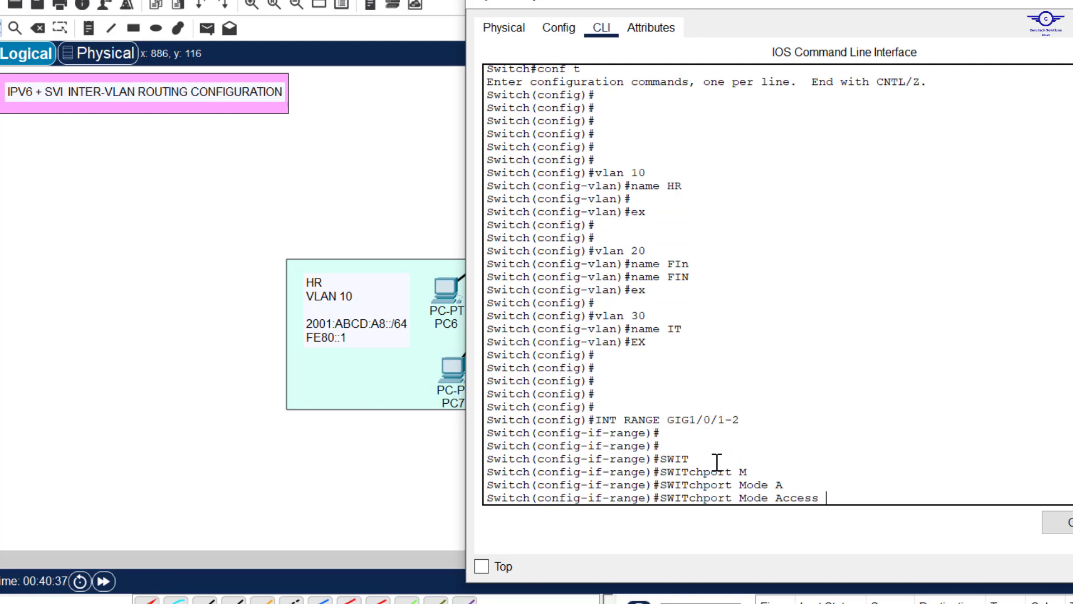
key("Return")
type("SW")
key("Tab")
type("A")
key("Tab")
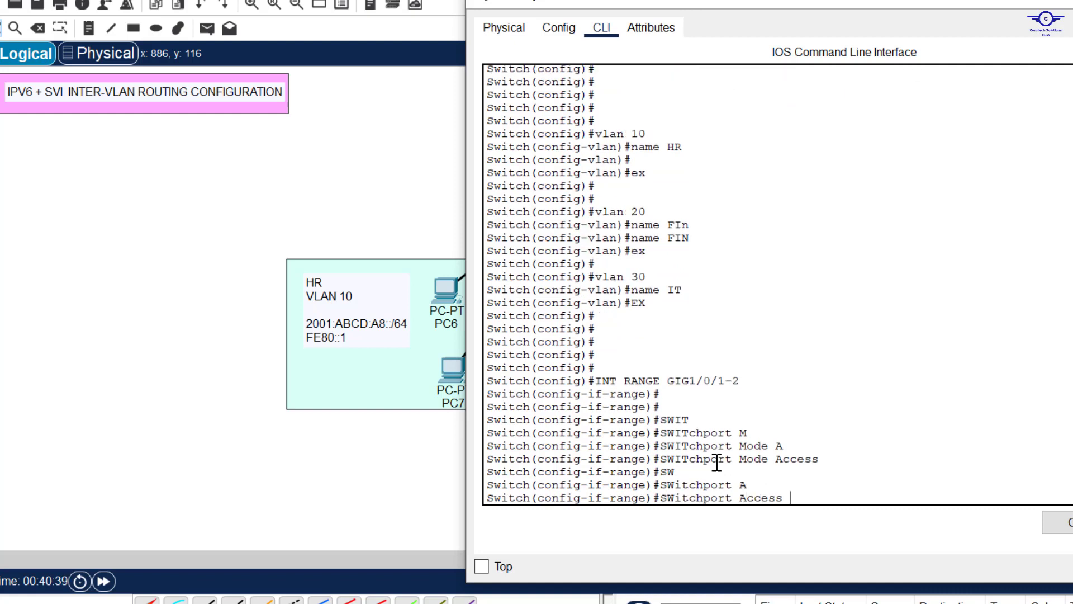
type("V")
key("Tab")
type("10")
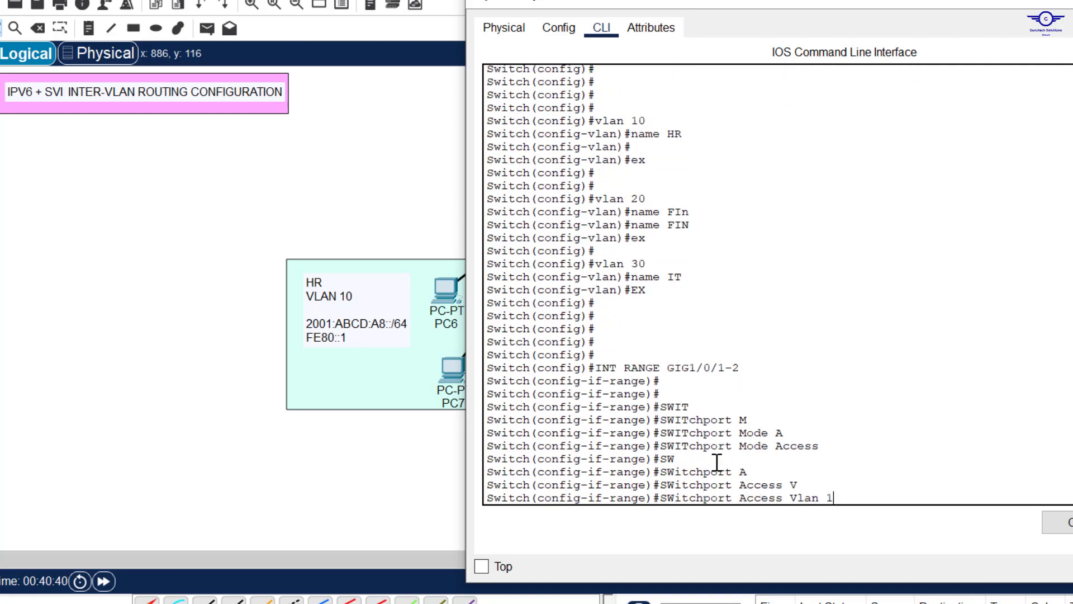
key("Return")
type("EX")
key("Return")
key("Return")
key("Return")
key("Return")
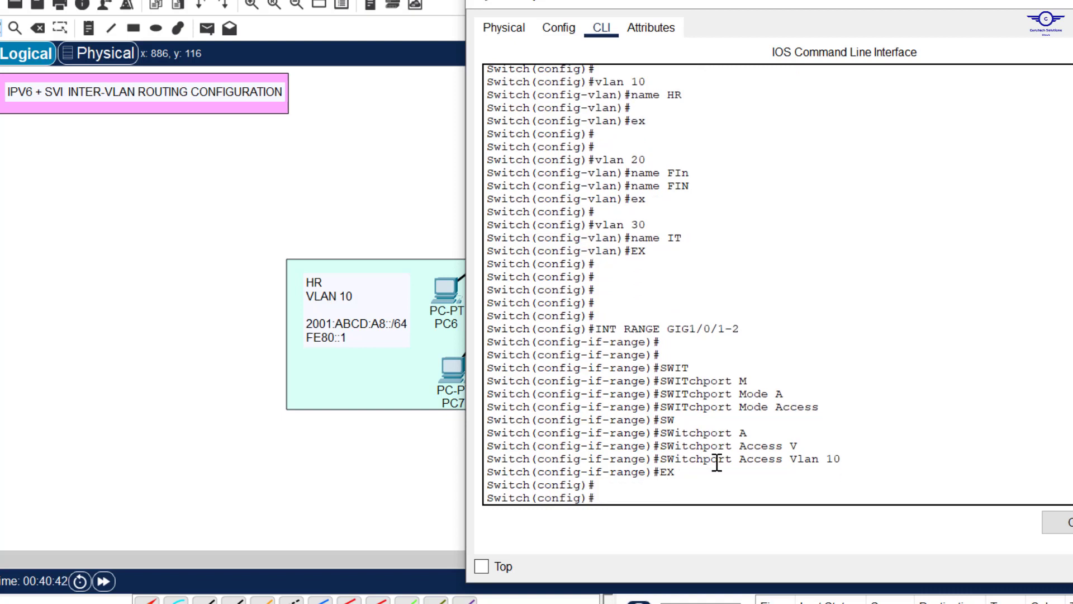
Make ports Gig1/0/3-4 access ports in VLAN 20 using command history.
key("Up")
key("Up")
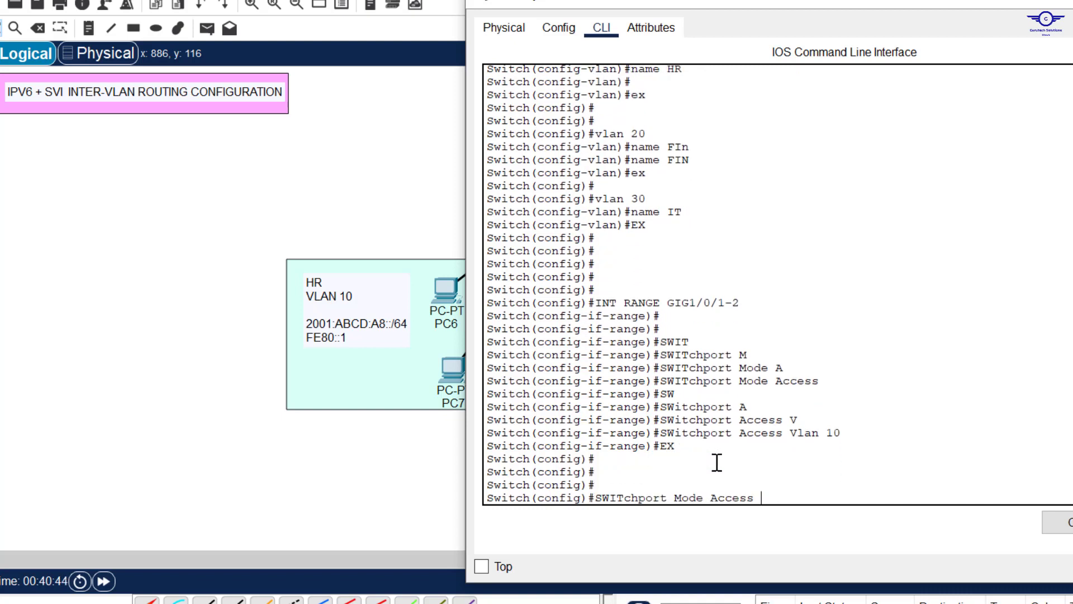
key("Up")
key("BackSpace")
key("BackSpace")
key("BackSpace")
type("3-4")
key("Return")
key("Up")
key("Return")
type("SWitchport Access Vlan 20")
key("Return")
type("EX")
Put ports Gig1/0/5-6 into access VLAN 30, save with do wr, and close the console.
key("Return")
key("Return")
key("Return")
type("INT RANGE GIG1/0/5-6")
key("Return")
type("SWitchport Access Vlan 30")
type("DO WR")
key("Return")
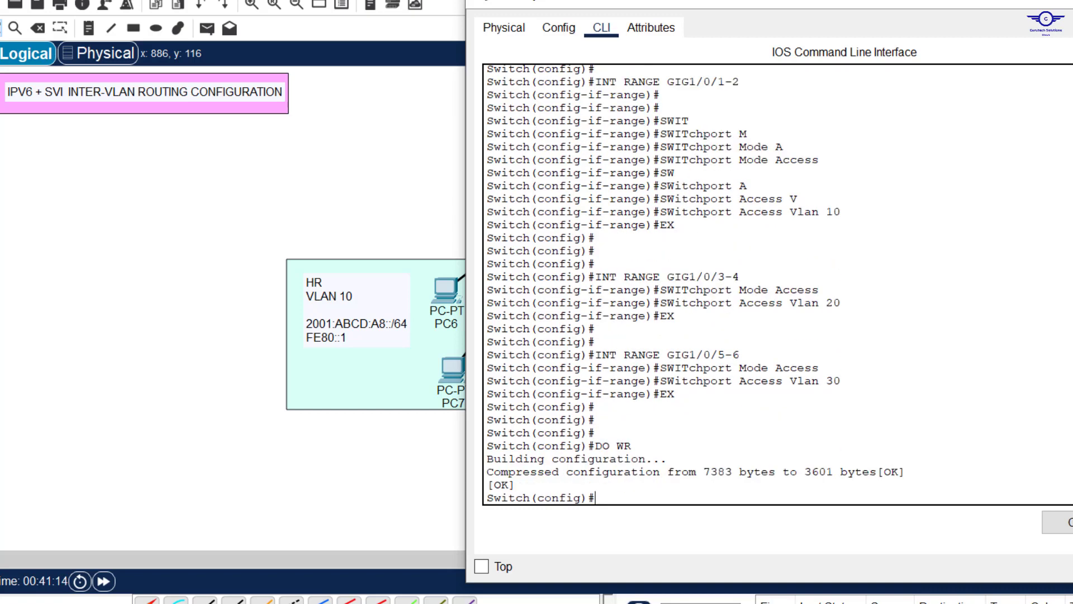
key("alt+F4")
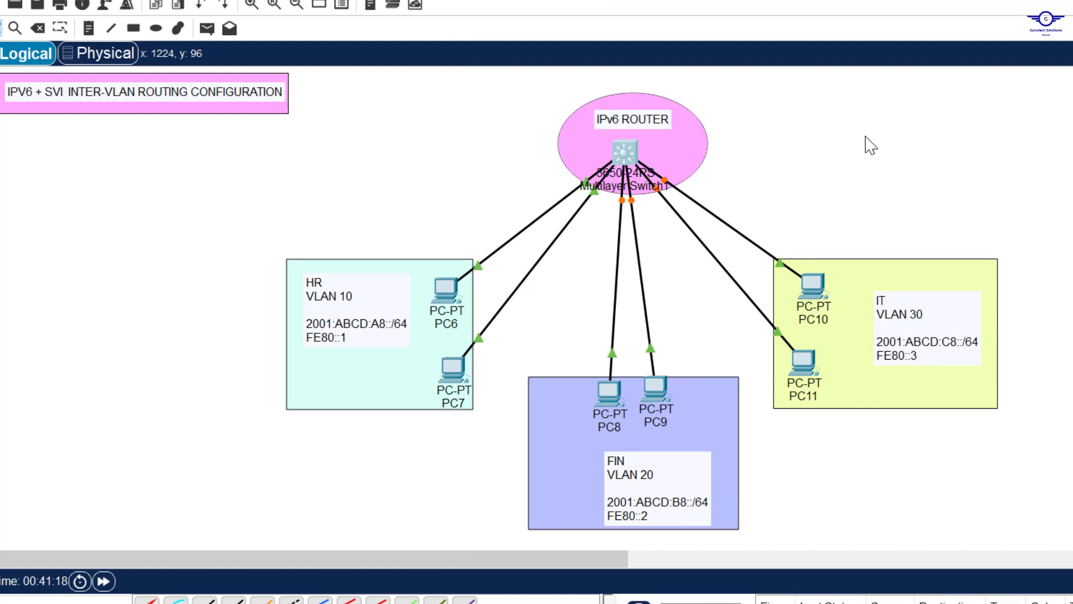
key("alt+Tab")
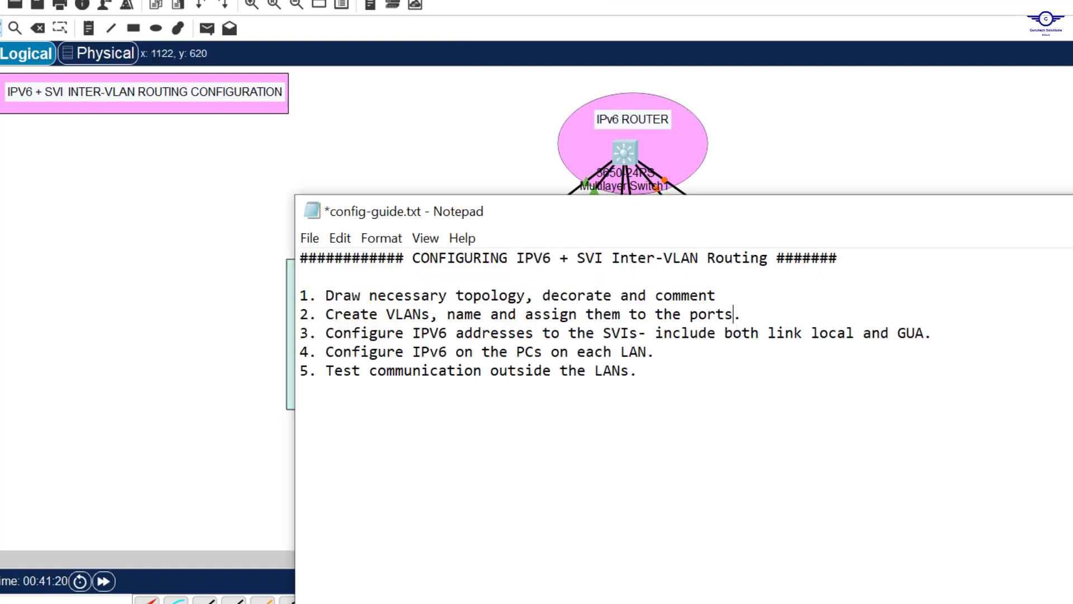
left_click(329, 334)
left_click_drag(328, 334, 955, 334)
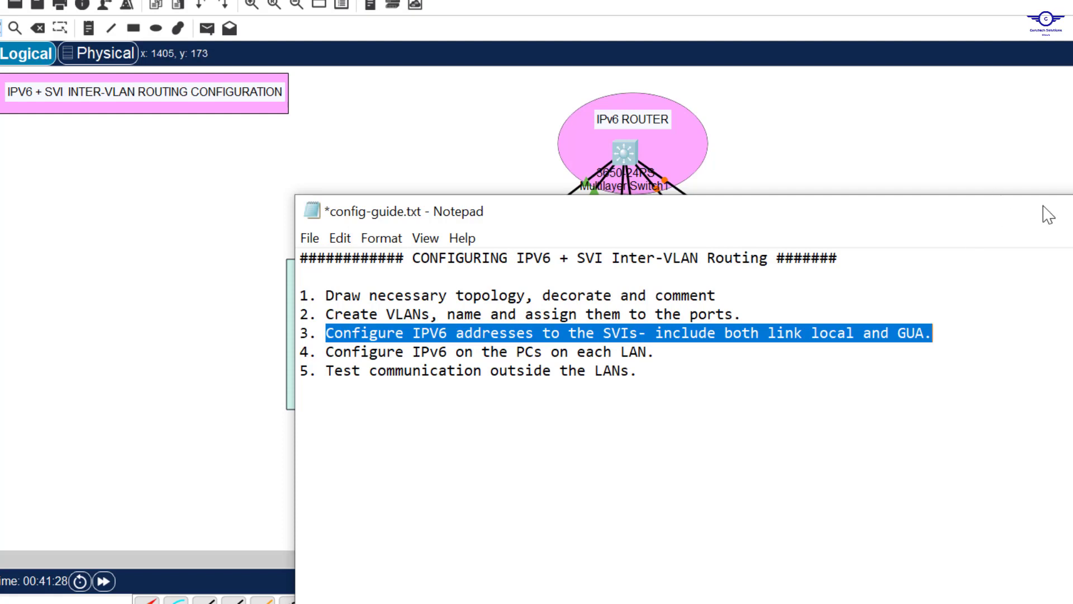
left_click(944, 121)
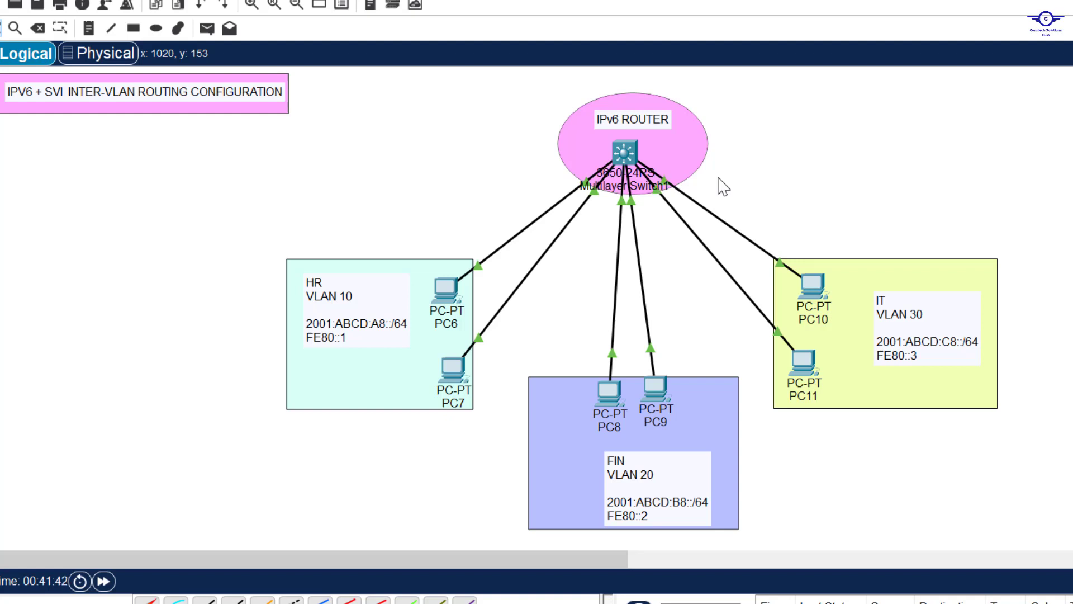
left_click(624, 152)
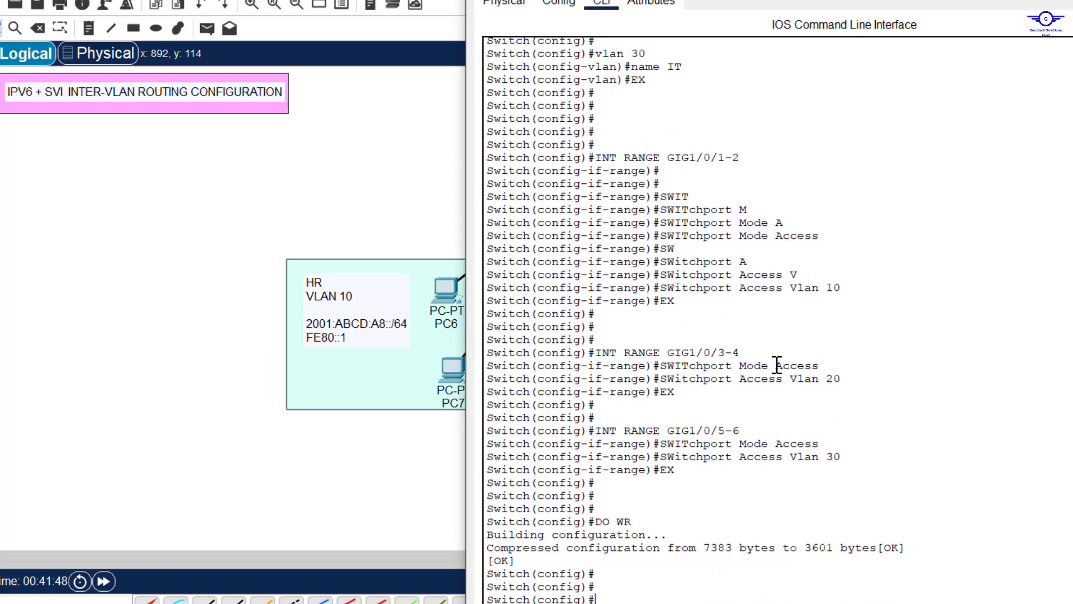
Enter the interface vlan 10 configuration on Multilayer Switch1.
left_click_drag(850, 3, 886, 28)
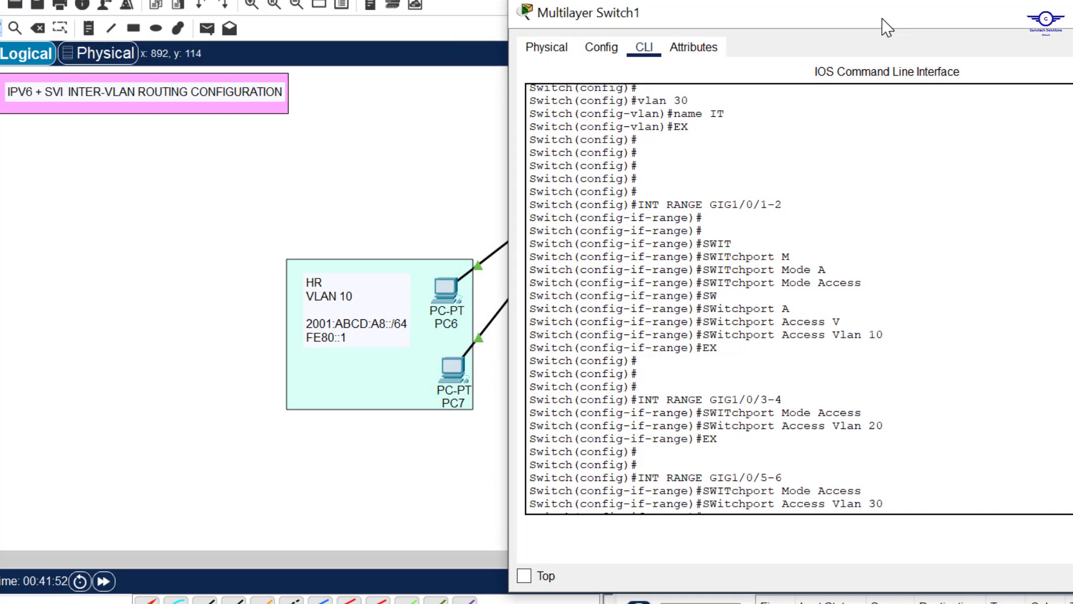
key("Return")
key("Return")
type("INT vlan 10")
key("Return")
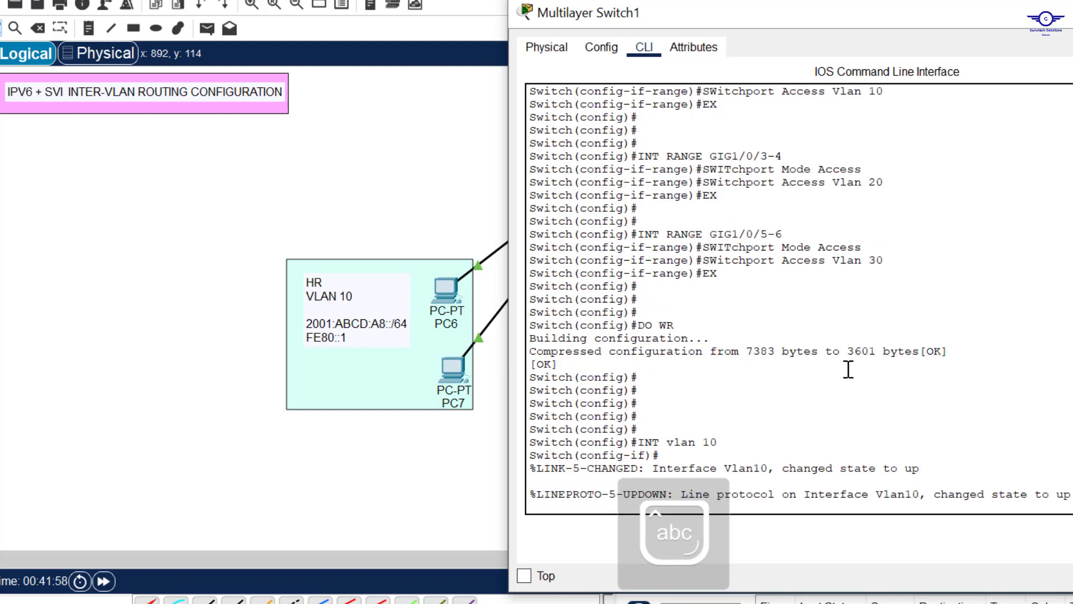
key("Return")
key("Return")
key("Return")
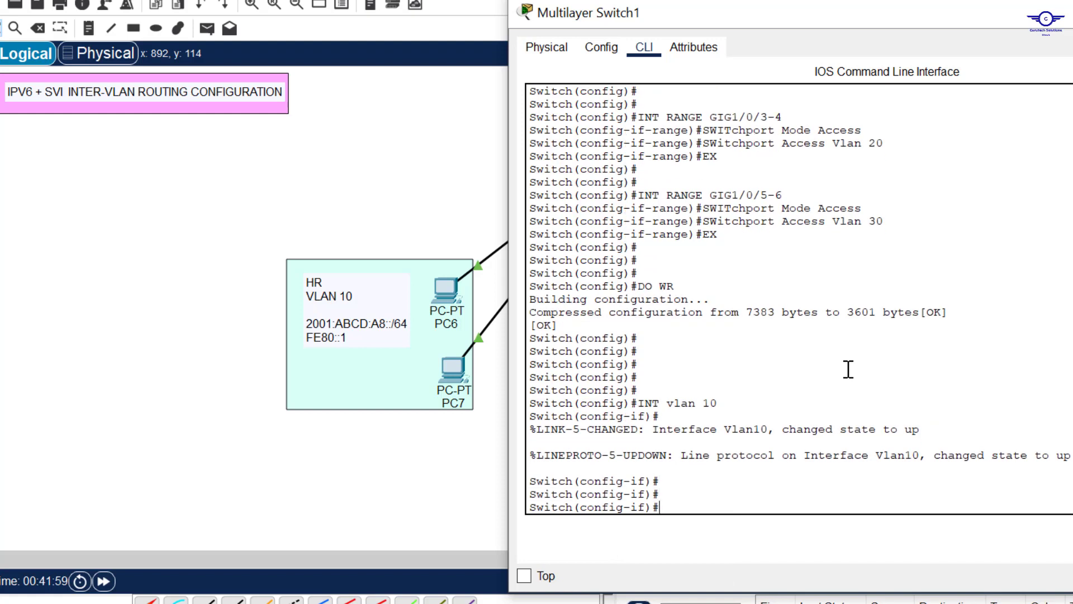
left_click_drag(721, 404, 641, 407)
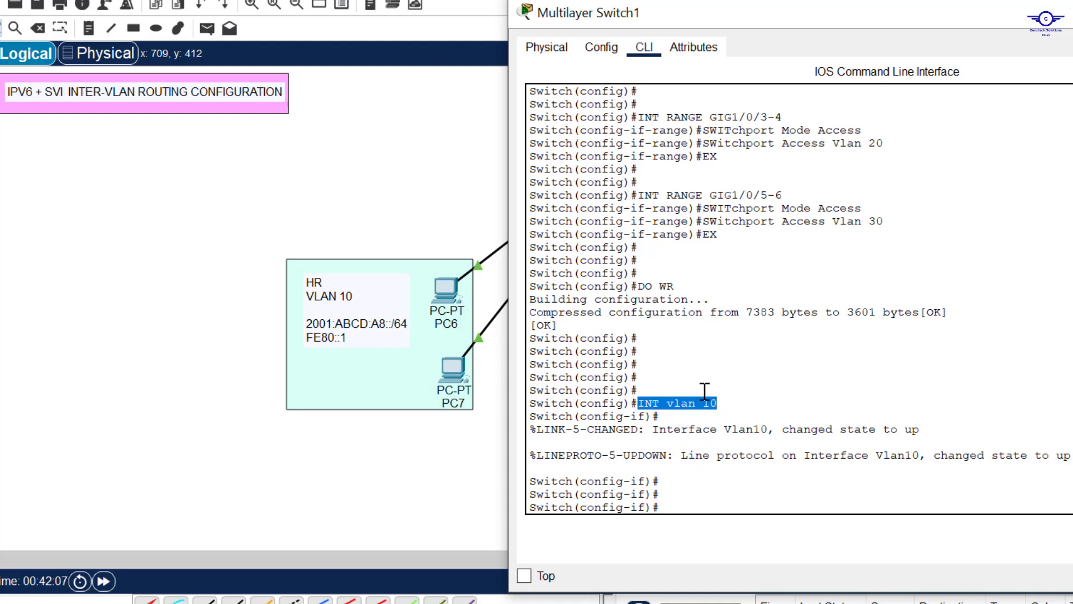
left_click(699, 510)
Give interface VLAN 10 the link-local address FE80::1.
type("ipv")
key("Tab")
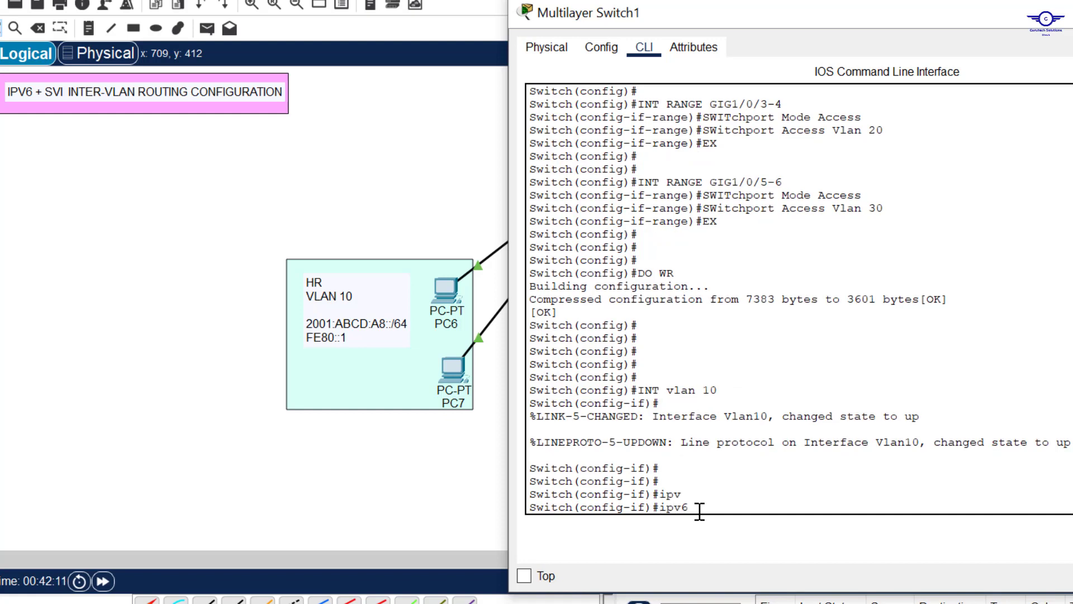
type("a")
key("Tab")
type("d")
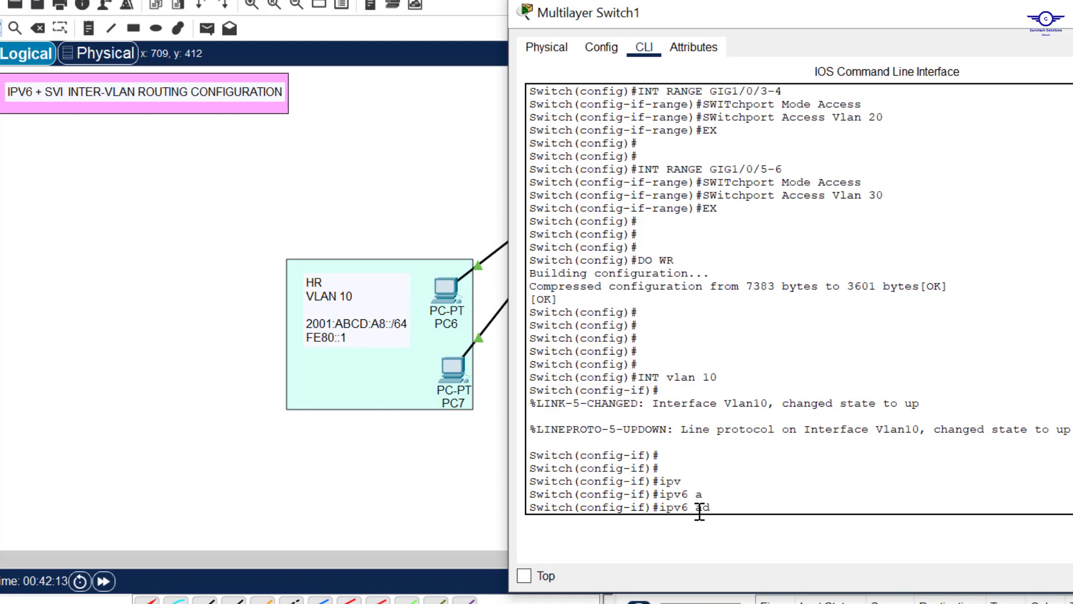
key("Tab")
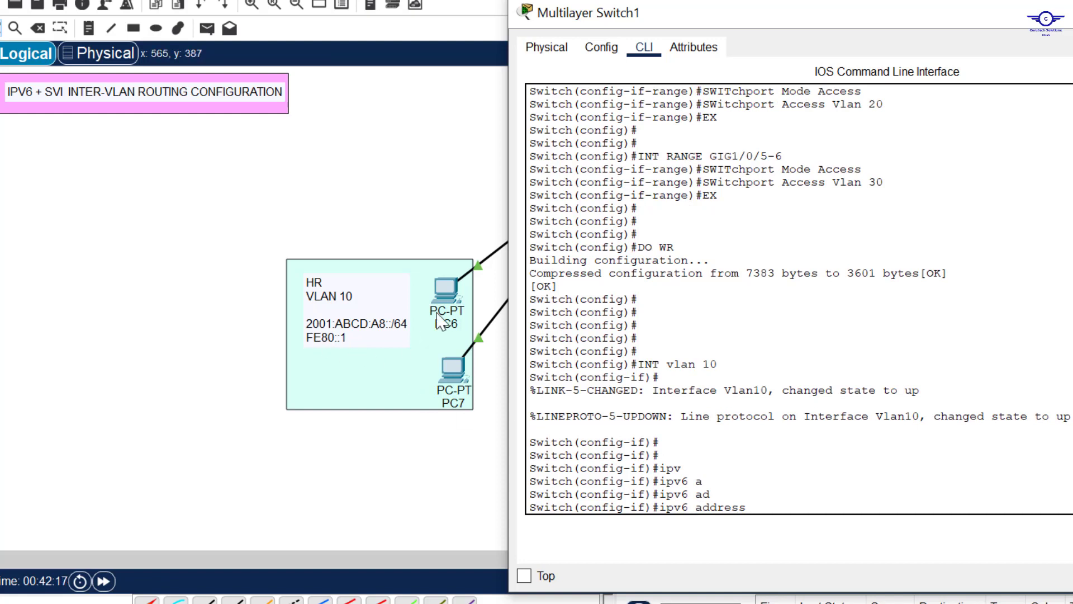
type("FE")
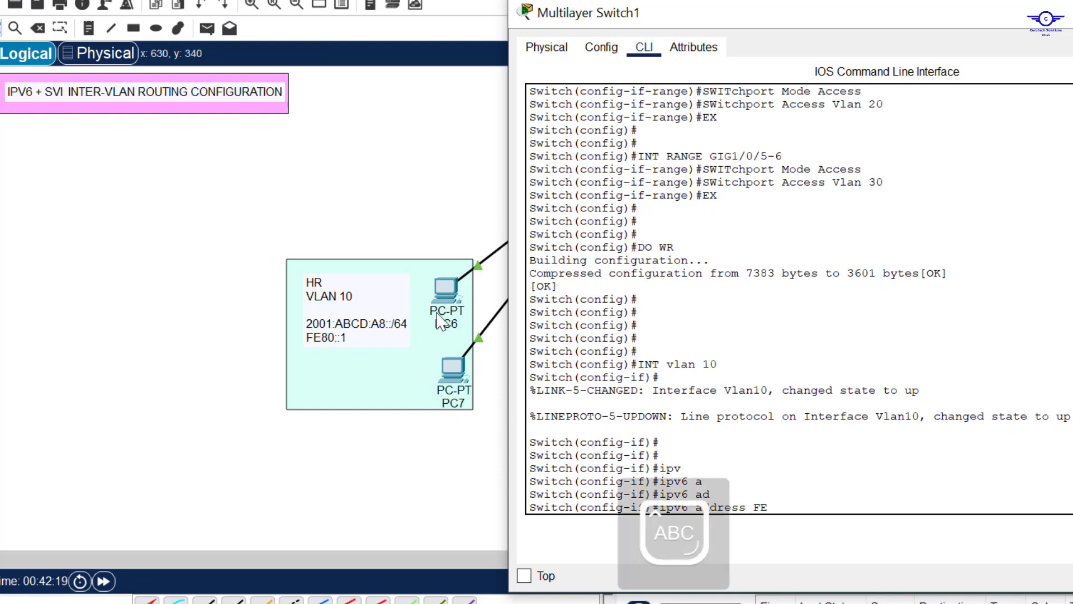
type("80::1 l")
key("Tab")
key("Return")
key("Return")
key("Return")
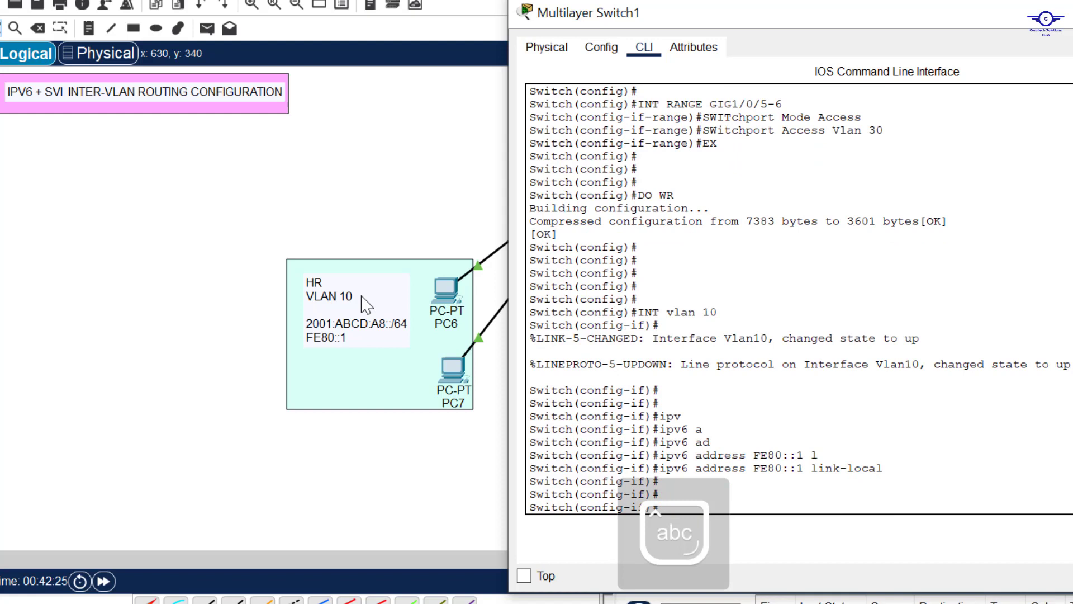
Assign 2001:ABCD:A8::1/64 to VLAN 10 and exit the interface.
type("ipv")
key("Tab")
type("ad")
key("Tab")
type("200")
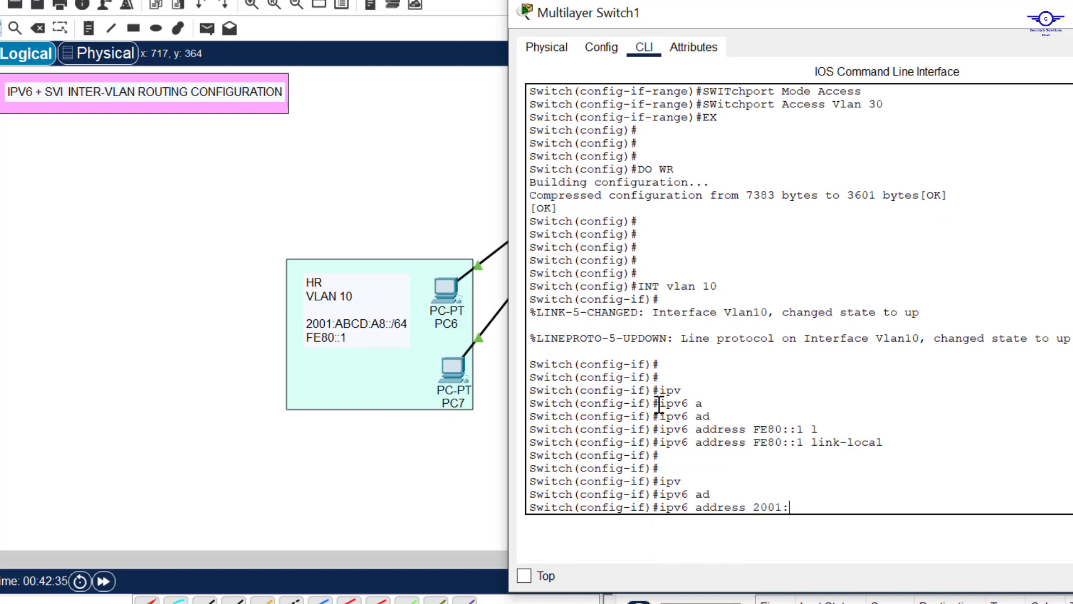
key("Caps_Lock")
type("AB")
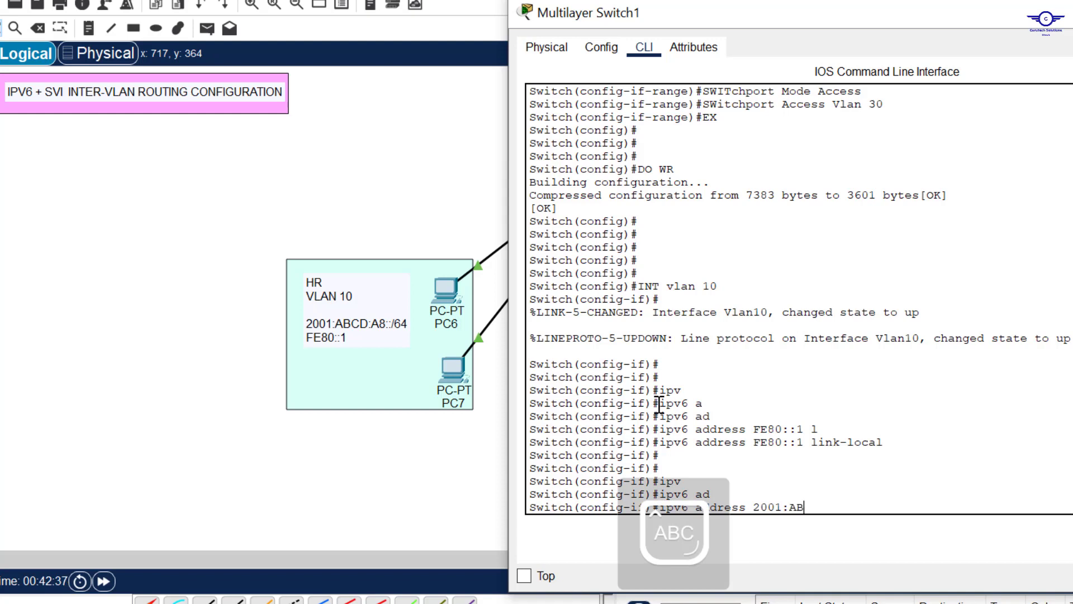
type("CD:")
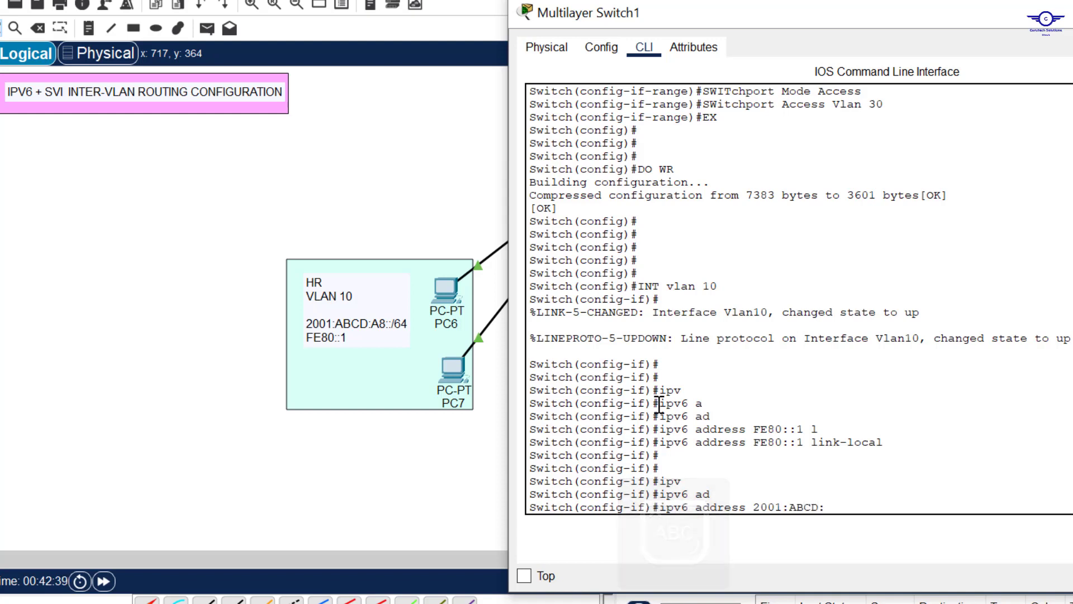
type("A8::1")
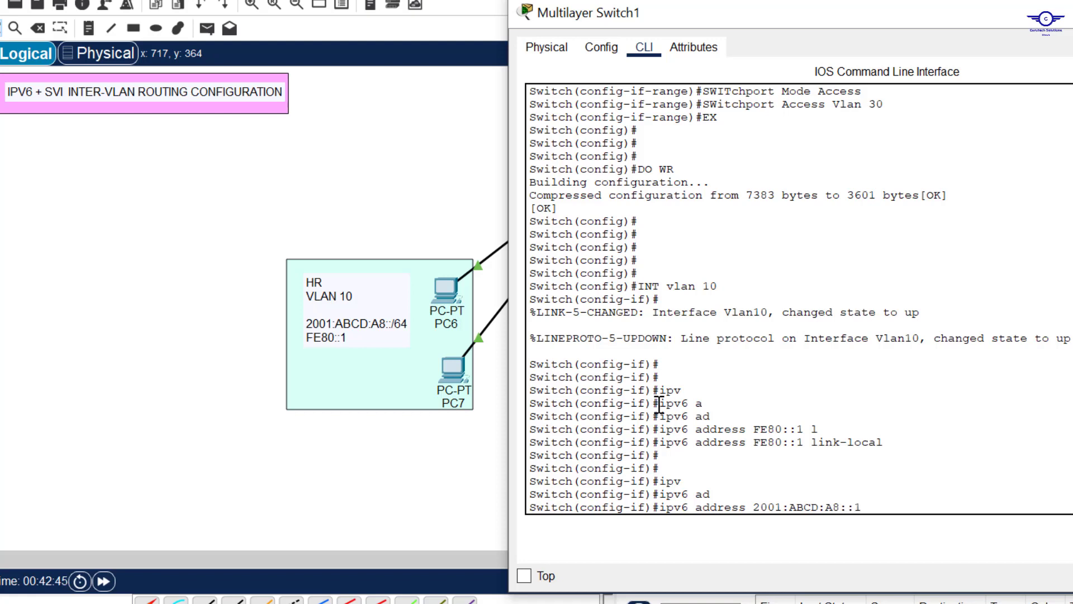
type("/64")
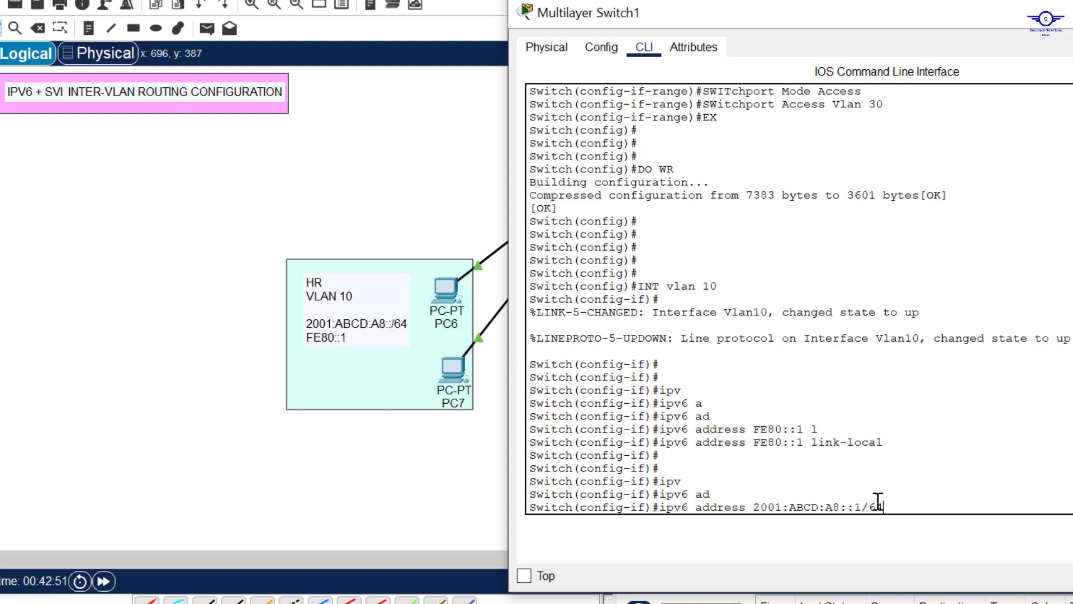
key("Return")
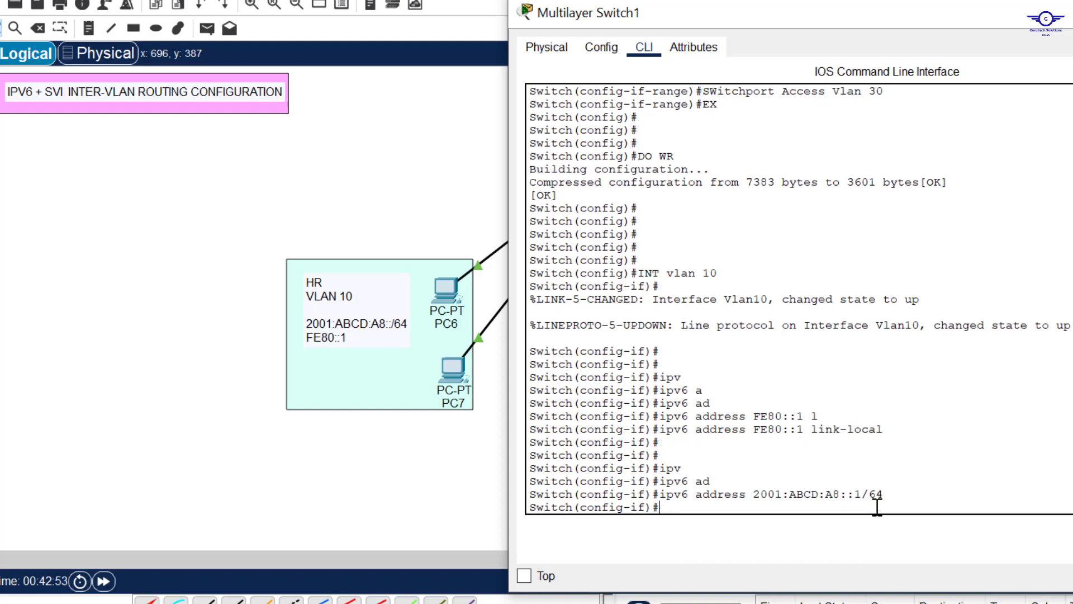
type("EXIT")
key("Return")
key("Return")
key("Return")
key("Return")
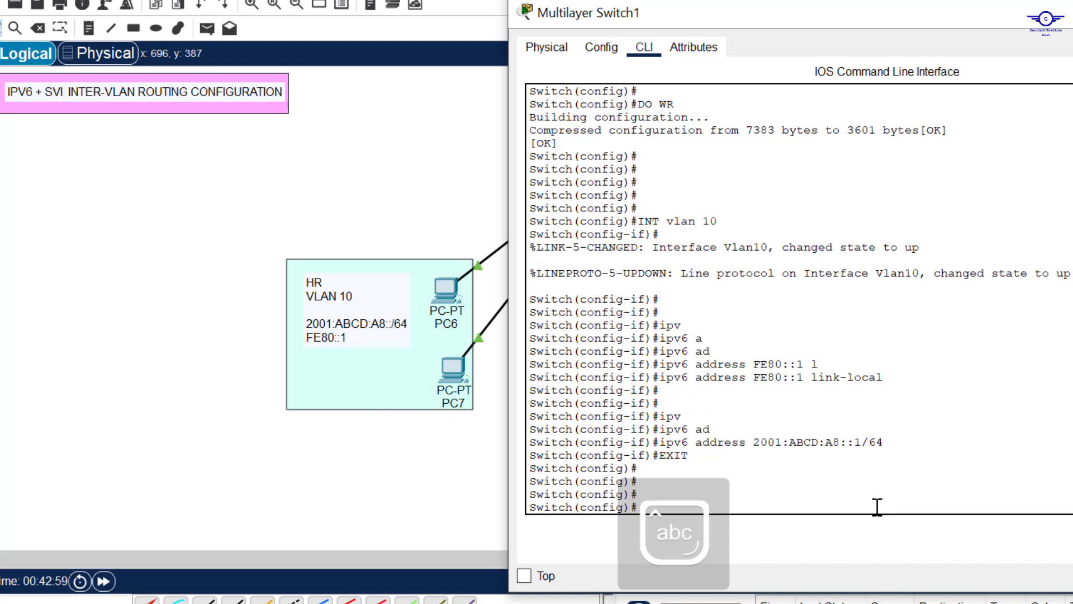
key("Up")
key("Up")
key("Up")
key("Up")
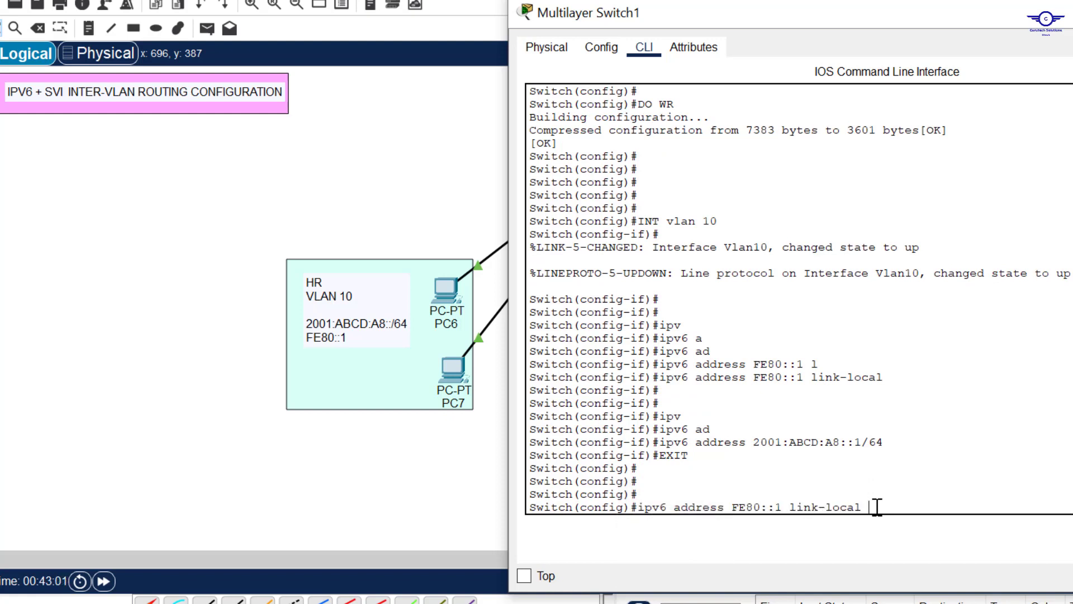
Enter interface VLAN 20 and give it link-local address FE80::2.
key("BackSpace")
key("BackSpace")
type("20")
key("Return")
key("Up")
key("Up")
key("Up")
key("Up")
key("Up")
key("Up")
key("Up")
key("Up")
key("Up")
key("Up")
key("Up")
key("Down")
key("Down")
key("Down")
key("Down")
key("Down")
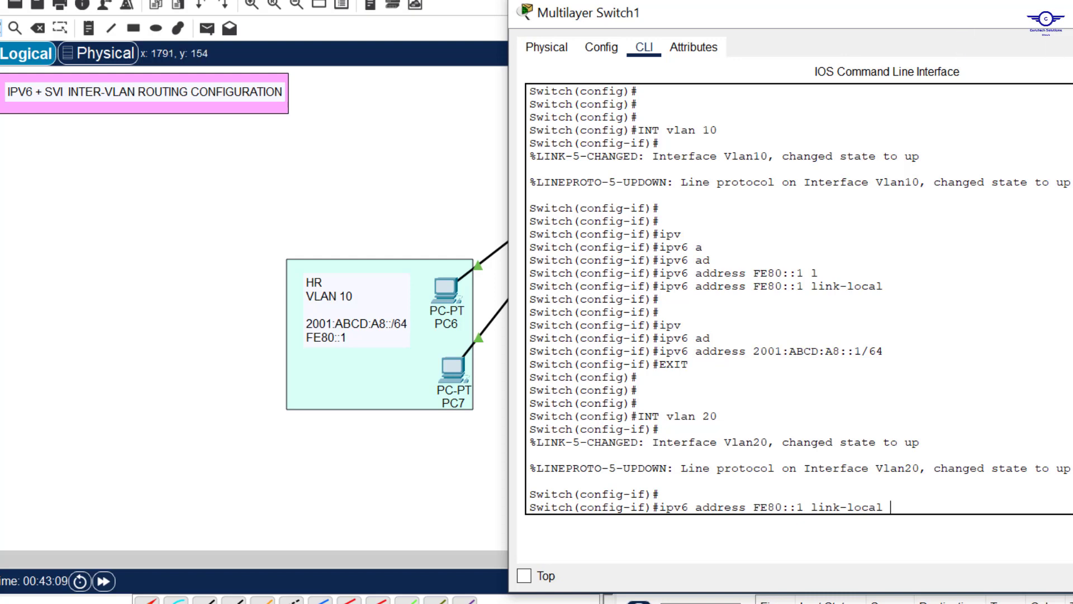
scroll(776, 296, "up", 10)
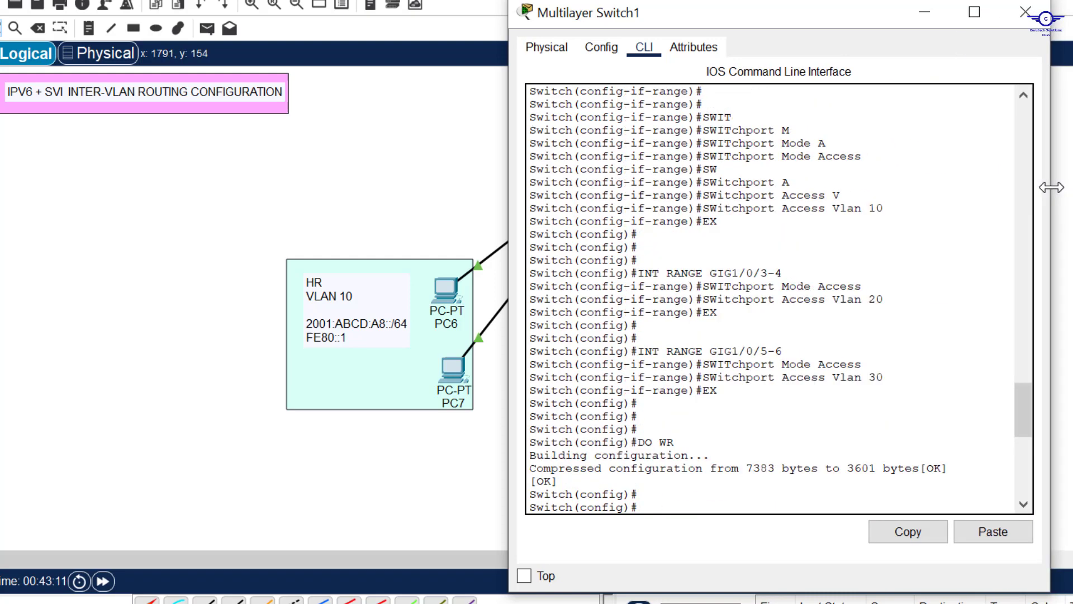
left_click_drag(833, 24, 688, 11)
key("Return")
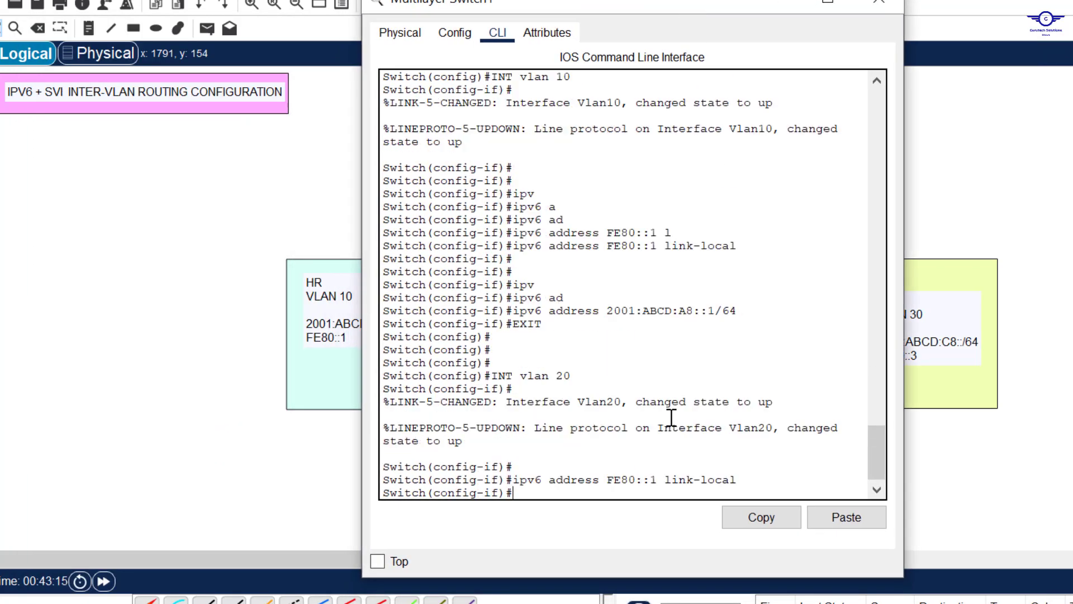
key("Up")
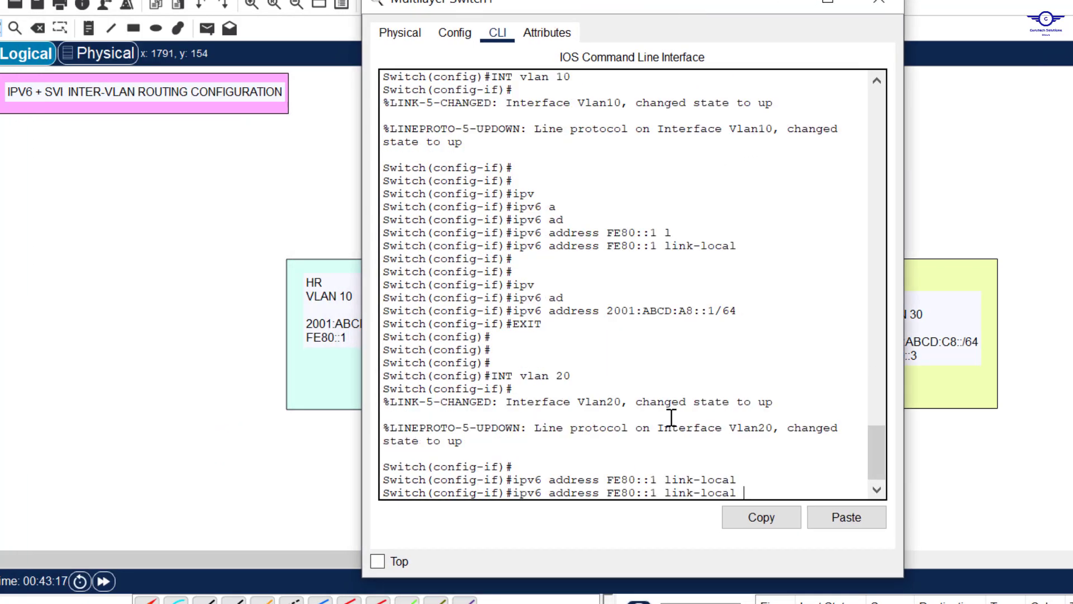
key("Left")
key("Left")
key("Left")
key("Left")
key("Left")
key("Left")
key("Left")
key("Left")
key("Left")
key("Left")
key("Left")
key("BackSpace")
type("2")
key("Return")
key("Return")
key("Return")
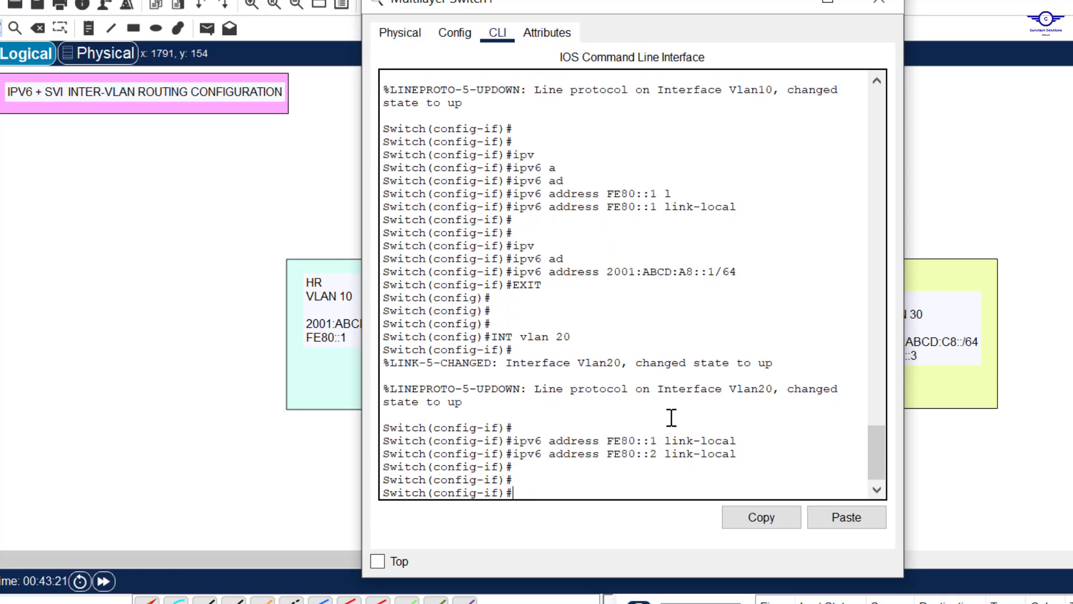
Assign 2001:ABCD:B8::1/64 to VLAN 20 and exit the interface.
left_click_drag(699, 5, 413, 116)
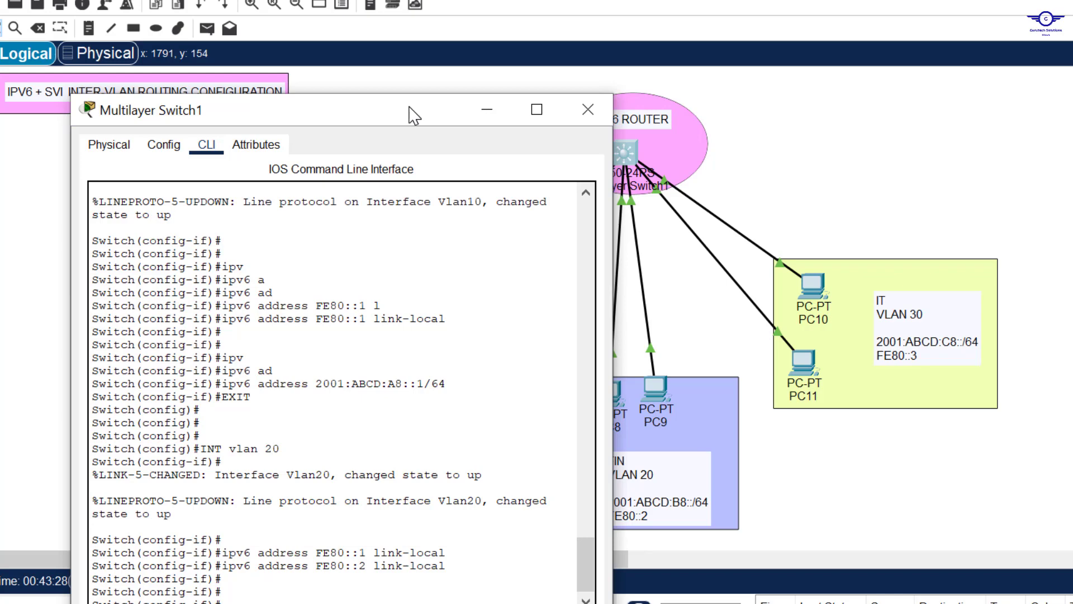
left_click_drag(413, 116, 643, 80)
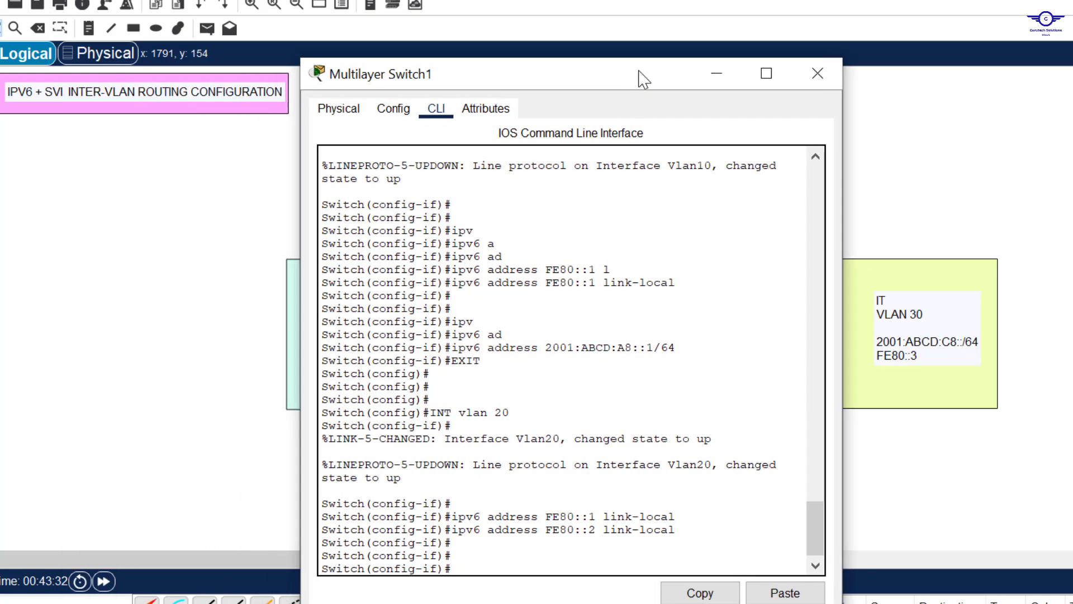
key("Up")
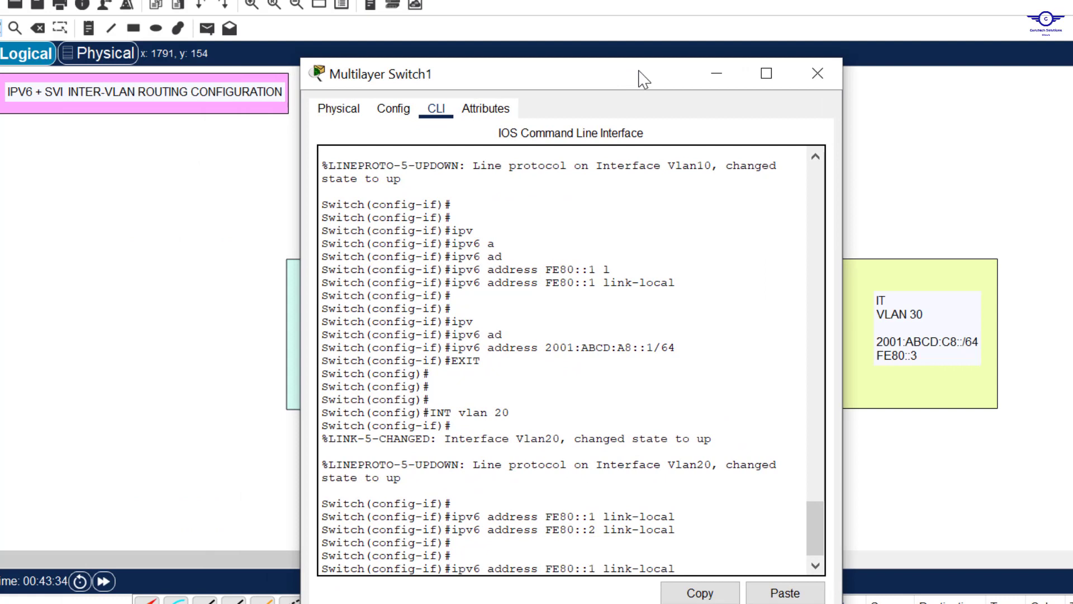
key("Up")
key("Up")
key("Up")
key("Left")
key("Left")
key("Left")
key("Left")
key("Left")
key("Left")
key("Left")
key("Left")
key("Delete")
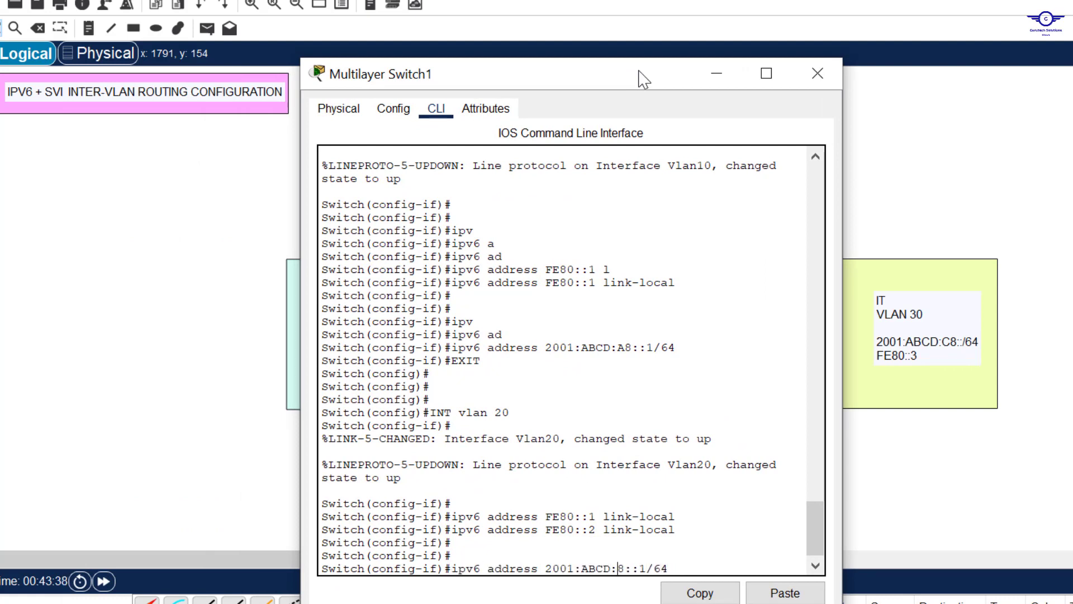
key("Caps_Lock")
type("B")
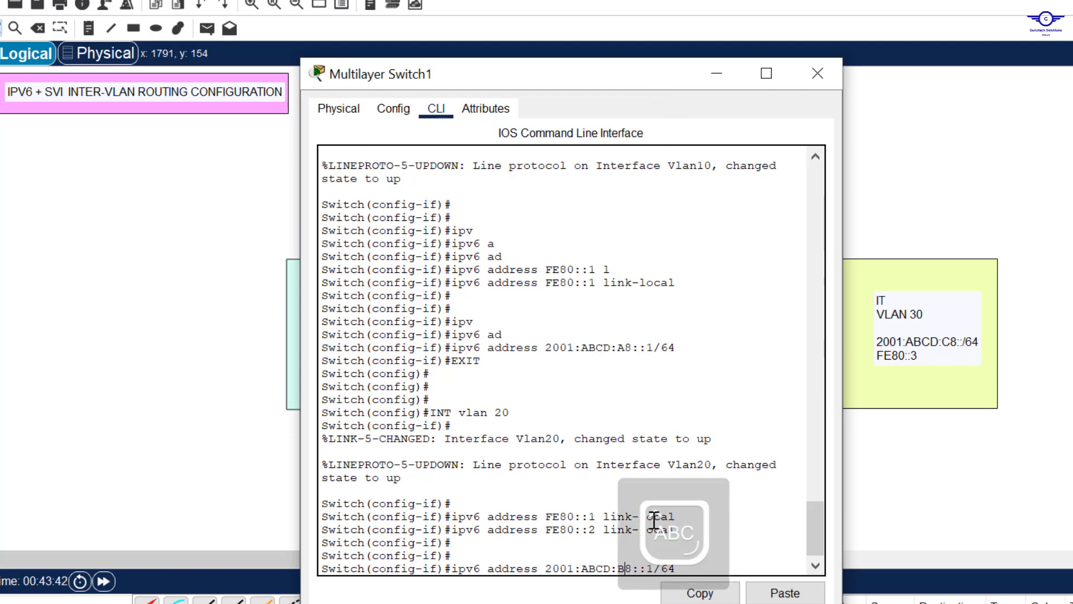
left_click(658, 566)
left_click_drag(657, 566, 643, 564)
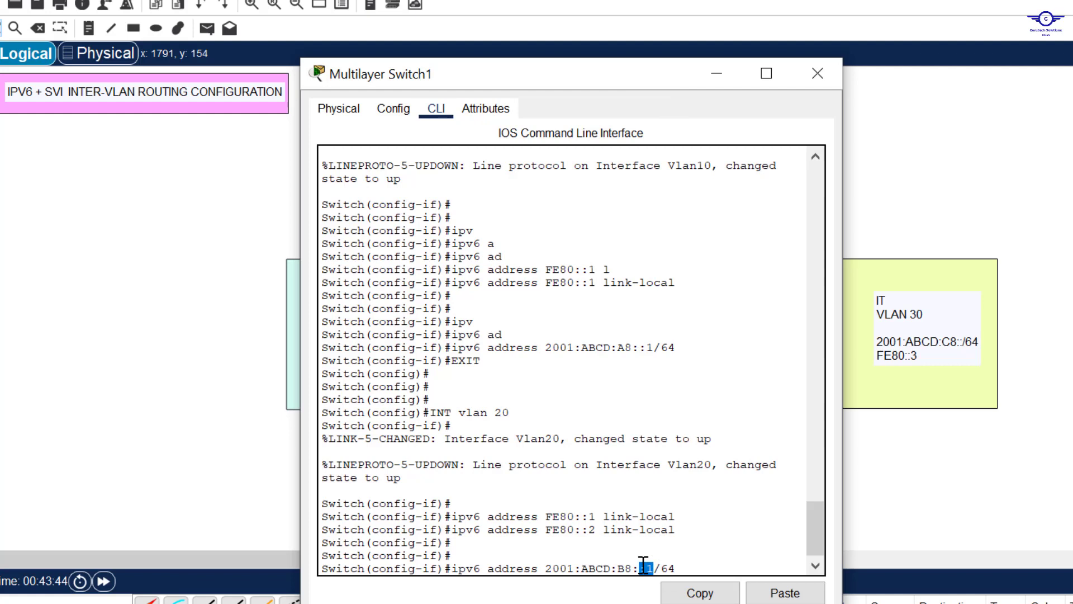
key("Return")
type("EX")
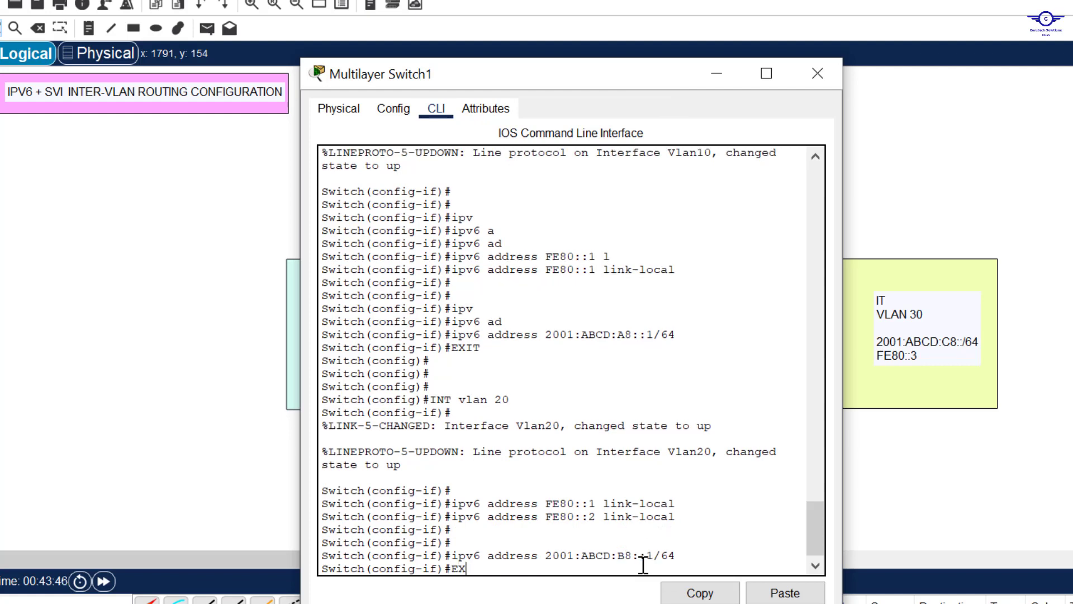
key("Return")
key("Return")
key("Return")
key("Return")
key("Up")
key("Up")
key("Up")
key("Up")
key("Up")
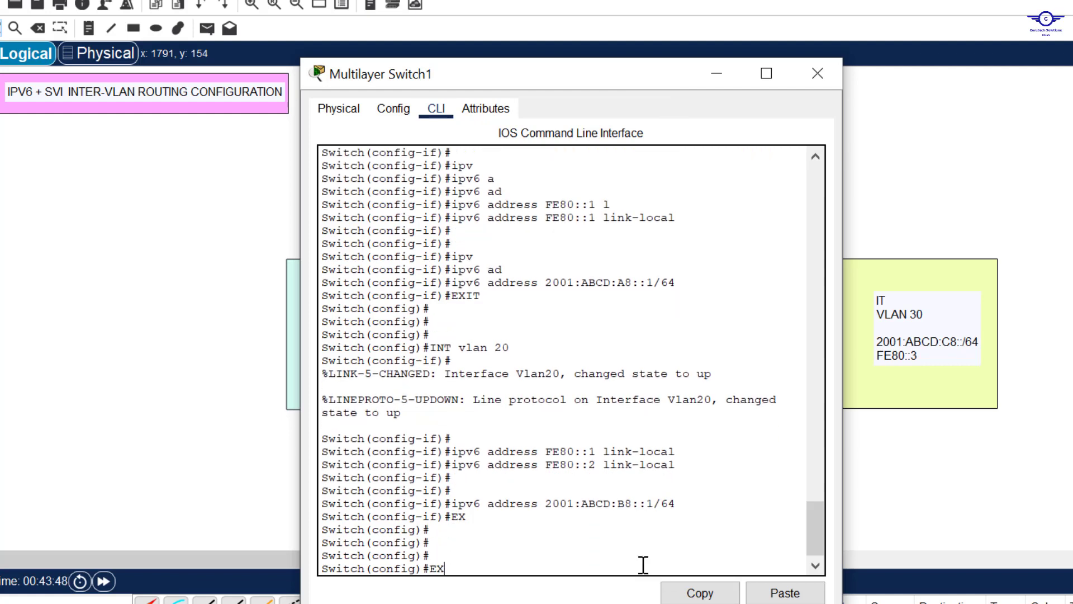
key("BackSpace")
key("BackSpace")
Enter interface VLAN 30 and give it the link-local address FE80::3.
type("30")
key("Return")
key("Up")
key("Up")
key("Up")
key("Up")
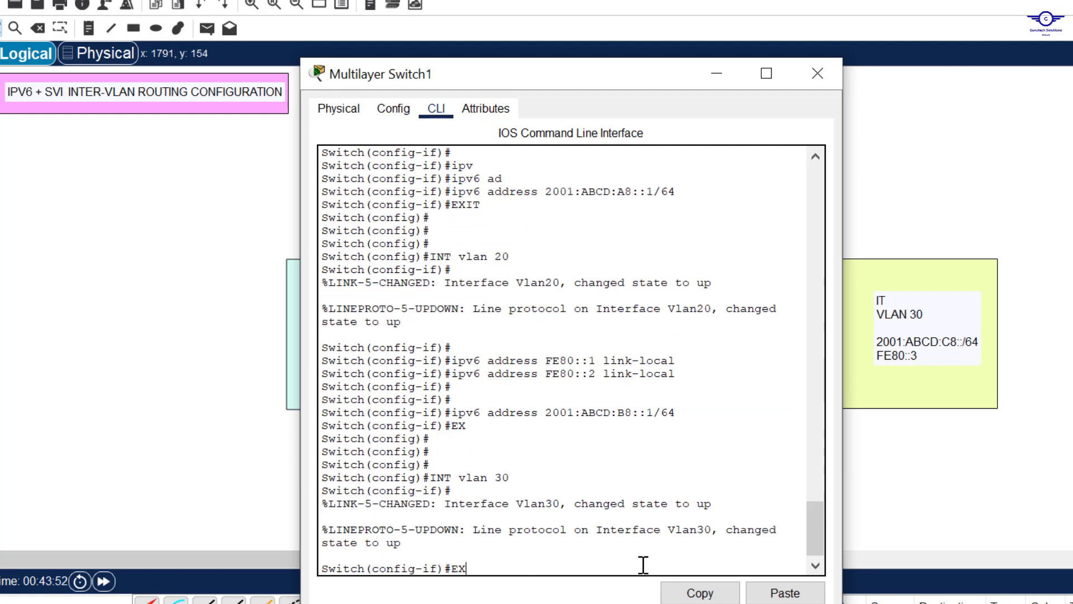
key("Down")
key("Up")
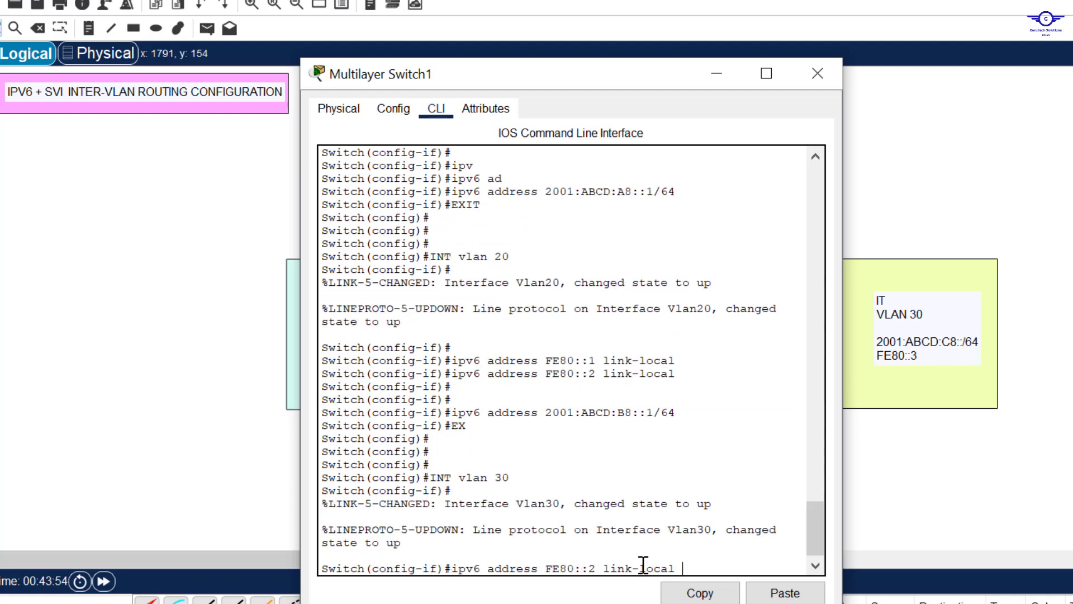
key("Left")
key("Left")
key("Left")
key("Left")
key("Left")
key("BackSpace")
type("3")
key("Return")
key("Return")
key("Return")
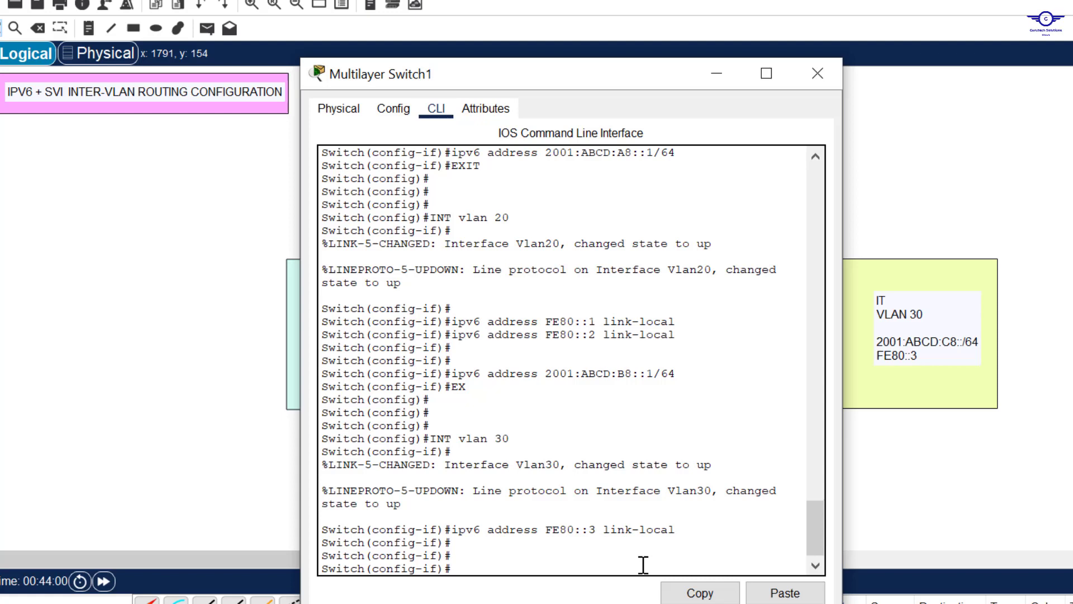
Add 2001:ABCD:C8::1/64 to VLAN 30, save the switch configuration, and close its window.
key("Up")
key("Up")
key("Up")
key("Up")
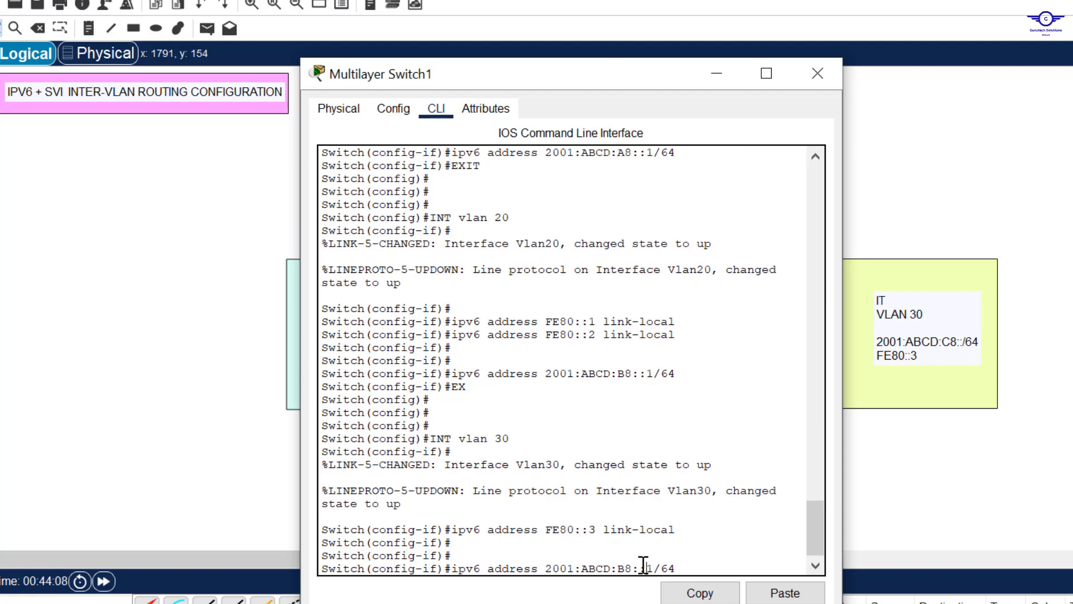
key("BackSpace")
type("C")
key("Return")
type("EXOIT")
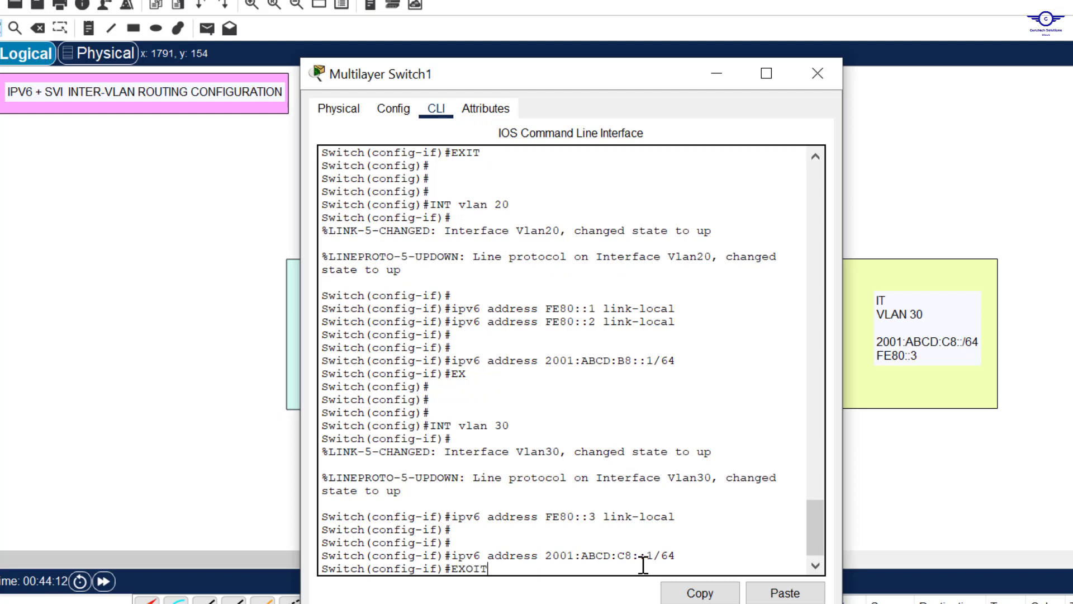
key("Return")
key("Return")
key("Return")
key("Return")
type("DO WR")
key("Return")
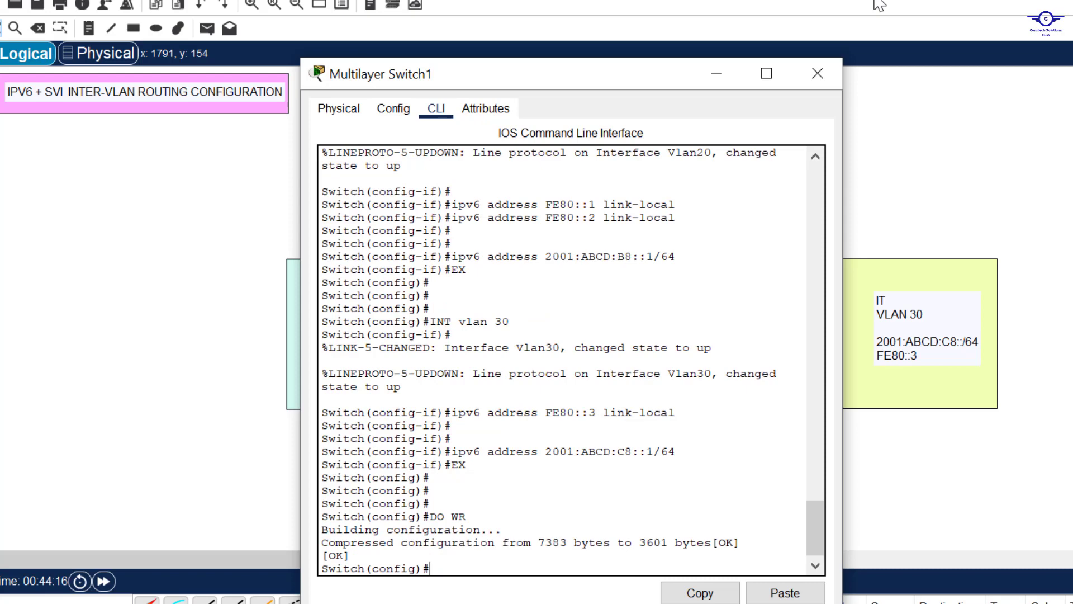
left_click(820, 76)
Select the IPv6 ROUTER area on the canvas, then glance at the configuration guide.
left_click_drag(460, 117, 747, 195)
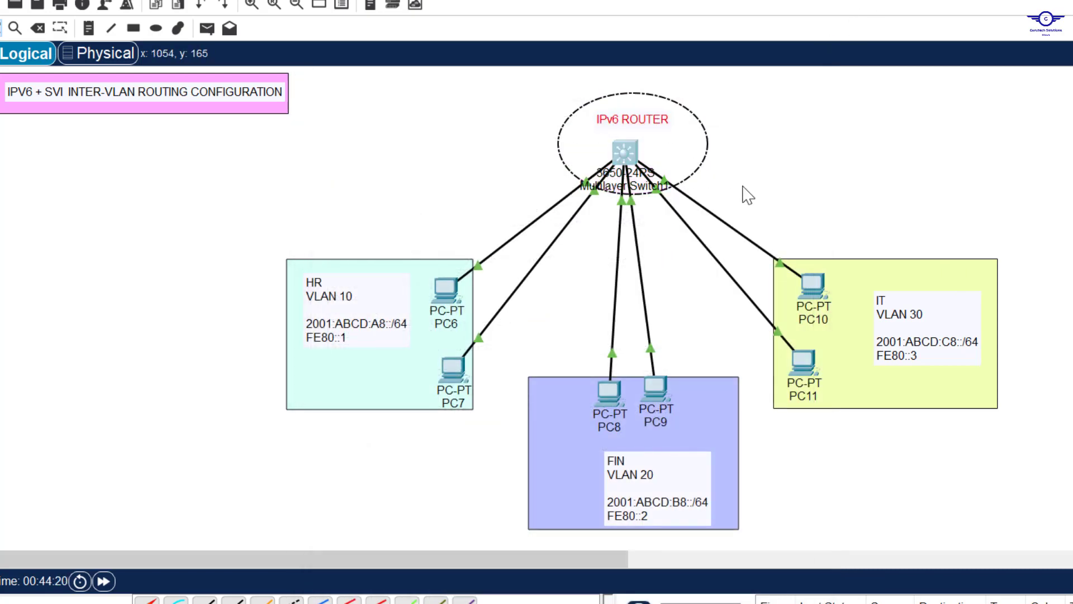
left_click(767, 117)
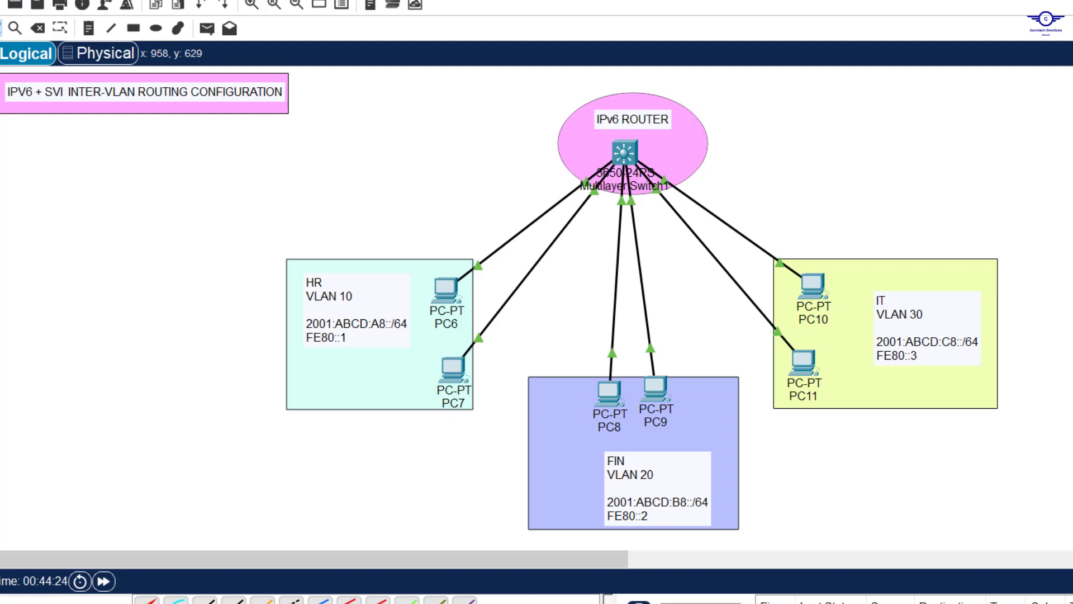
key("alt+Tab")
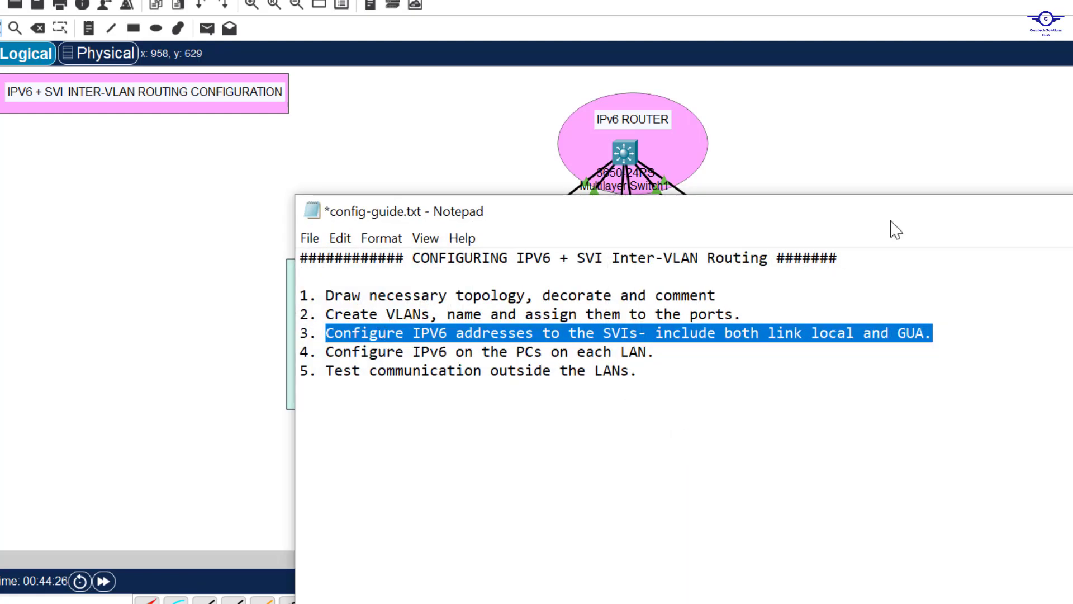
left_click(903, 165)
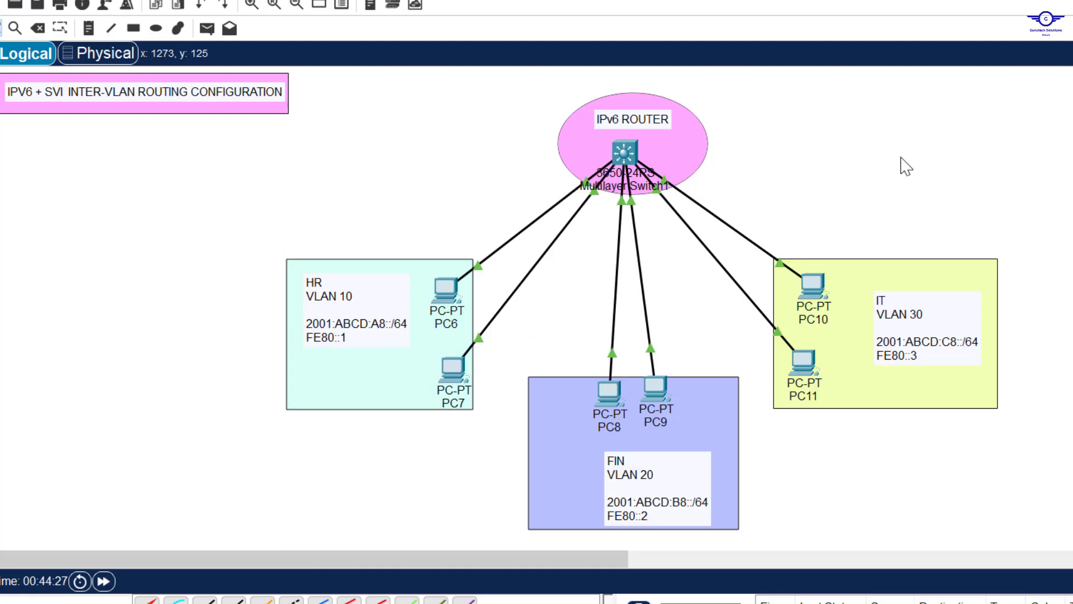
Copy the 2001:ABCD:A8:: prefix from the HR VLAN 10 note and open PC6.
double_click(392, 328)
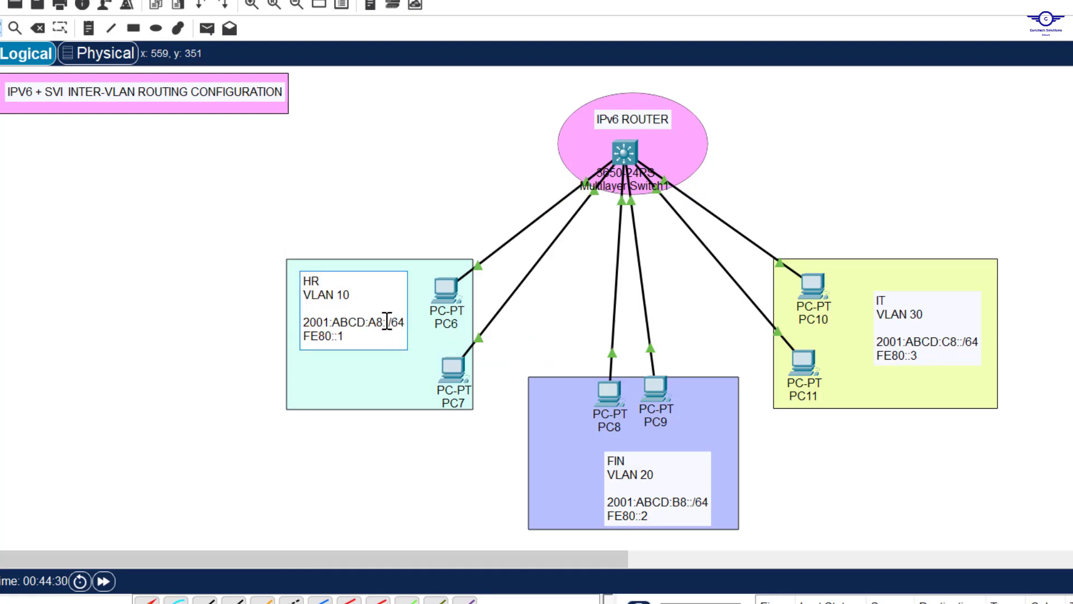
left_click_drag(388, 323, 301, 326)
key("ctrl+c")
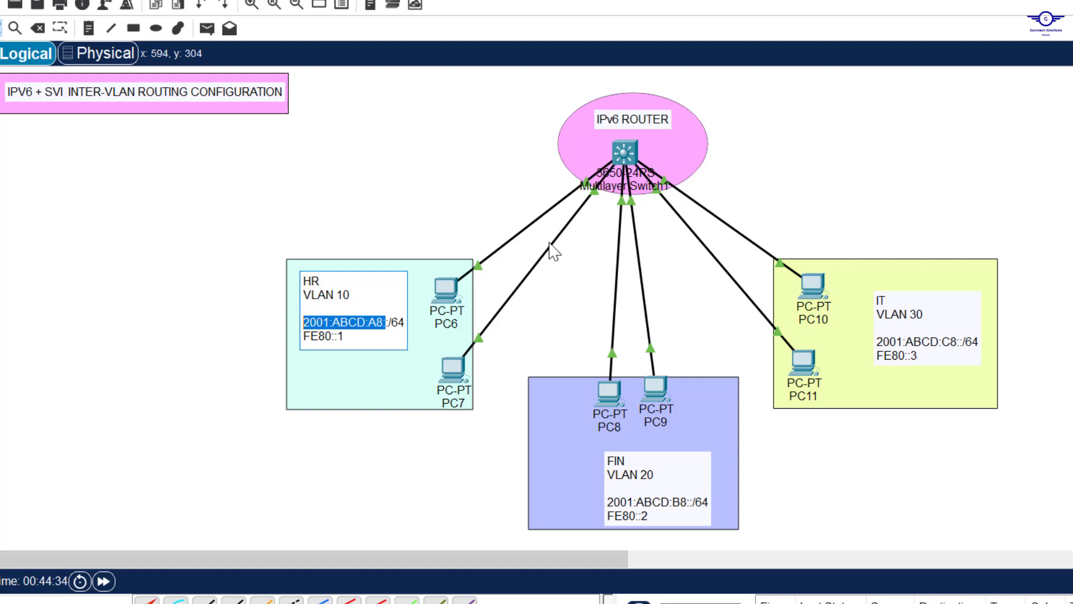
left_click(489, 162)
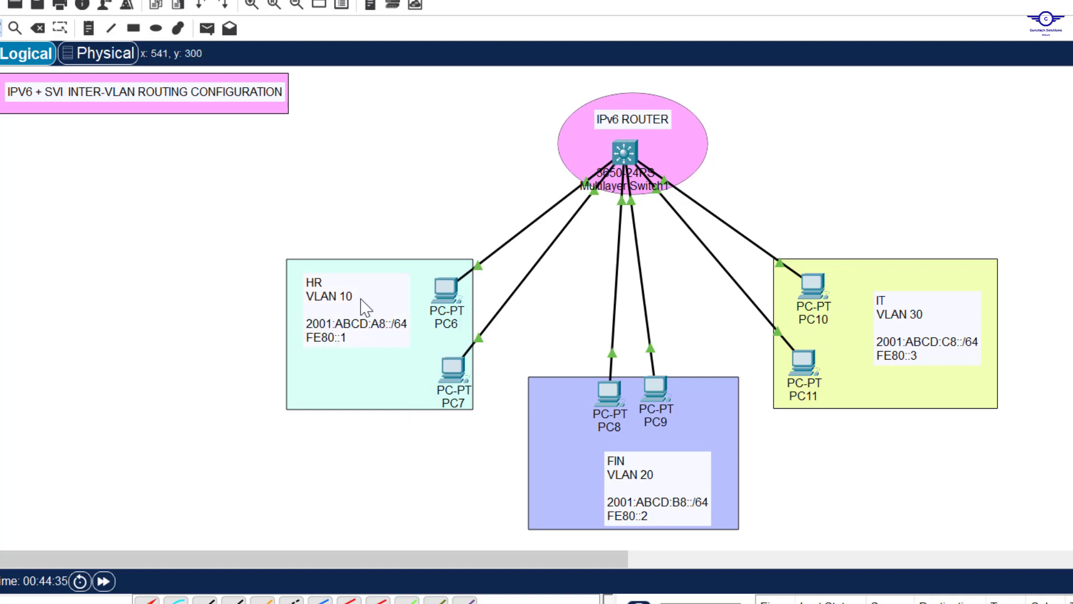
left_click(446, 293)
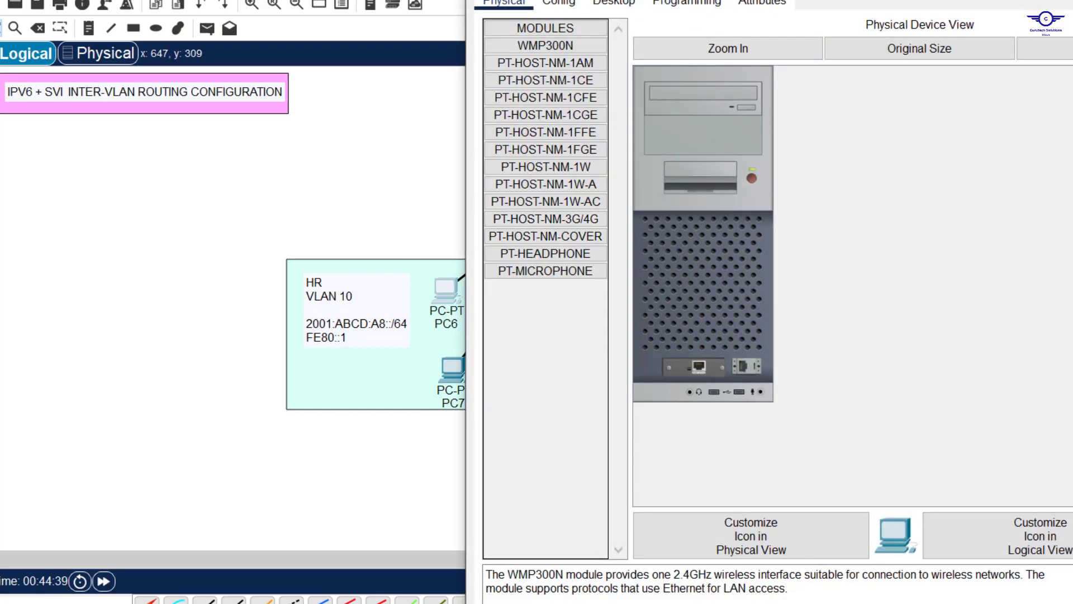
Set PC6's IPv6 address to 2001:ABCD:A8::5/64 with default gateway 2001:ABCD:A8::1.
left_click(624, 109)
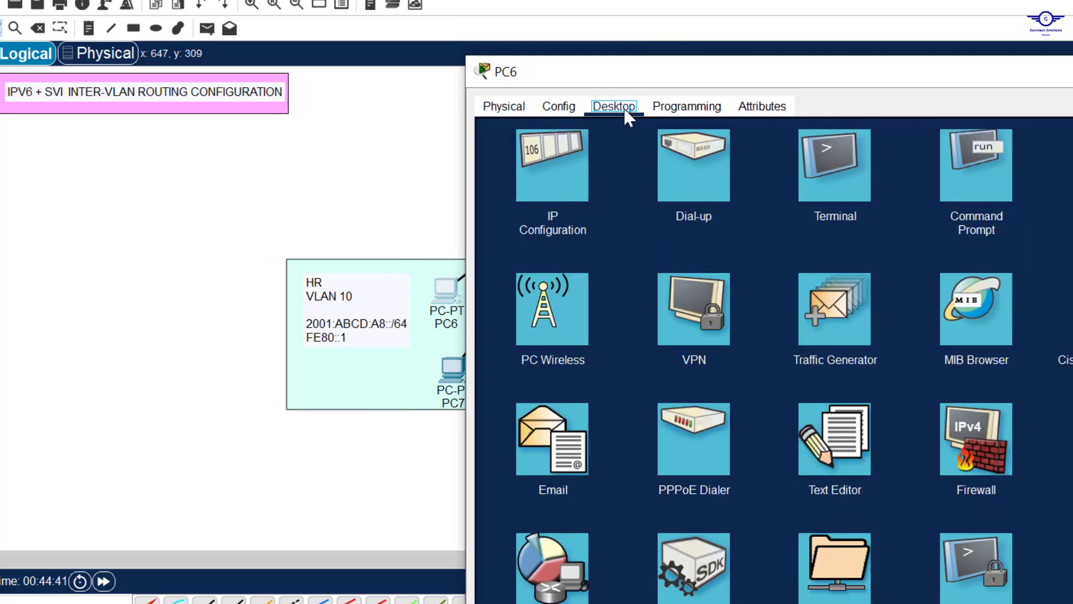
left_click(570, 181)
left_click(757, 378)
key("ctrl+v")
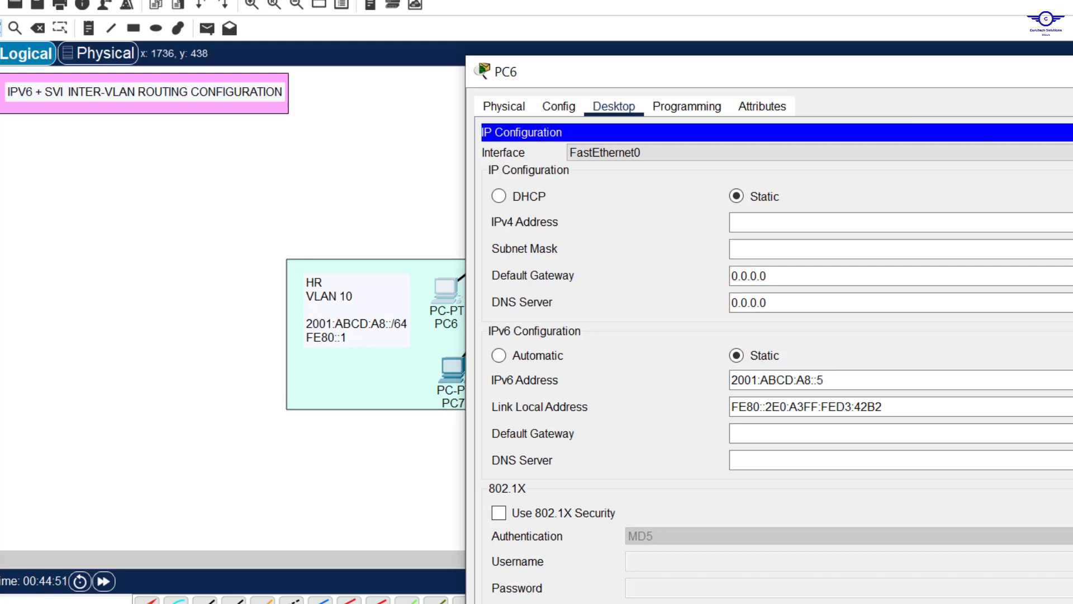
left_click_drag(840, 383, 677, 383)
key("ctrl+c")
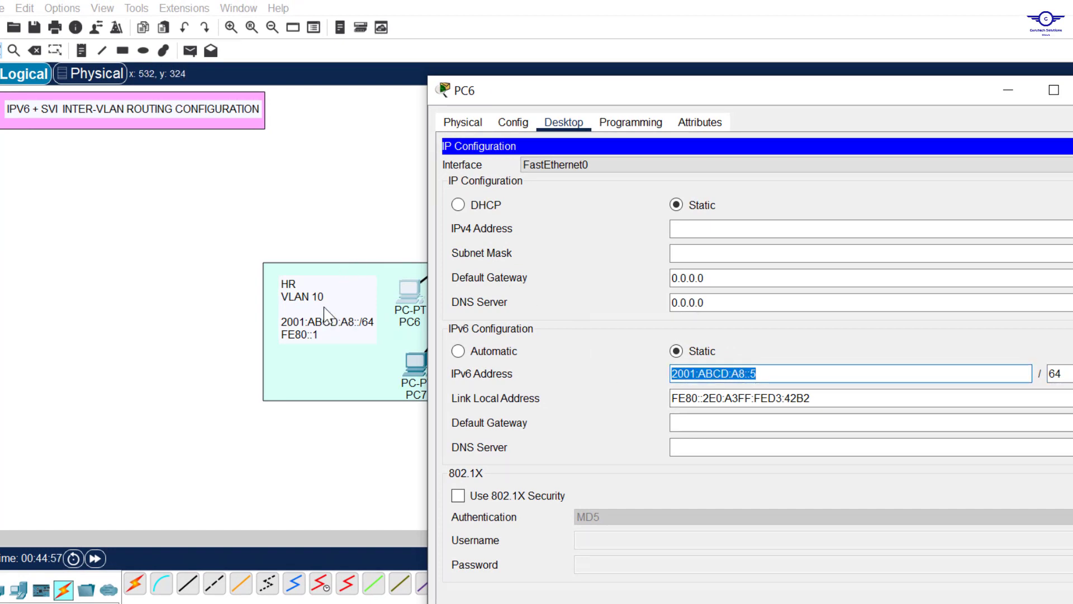
left_click(715, 419)
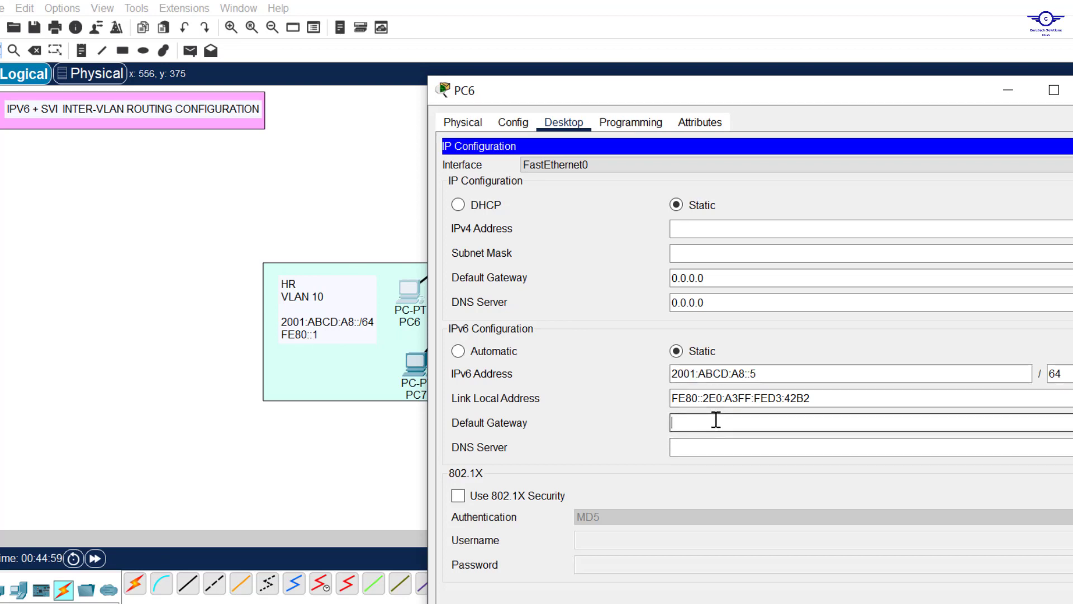
key("ctrl+v")
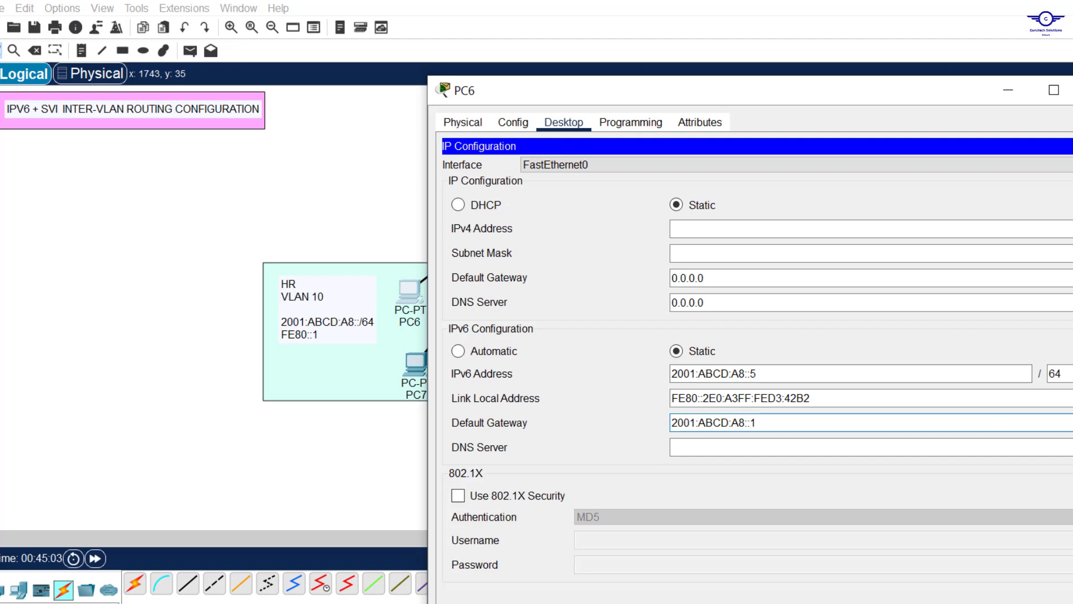
key("alt+F4")
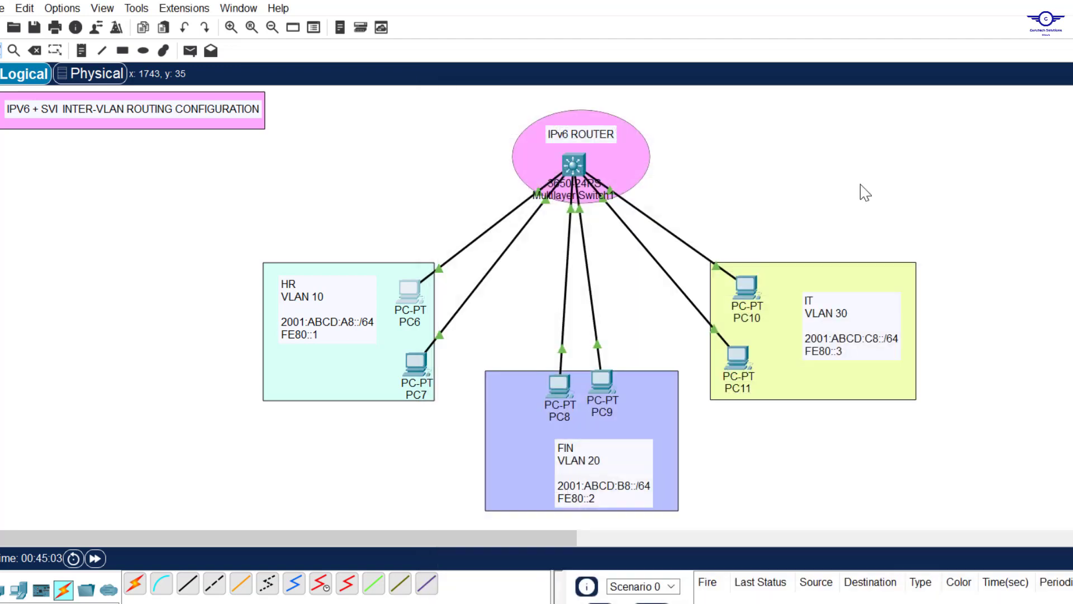
Check PC7's IPv6 settings, then copy the FIN note's 2001:ABCD:B8:: prefix.
left_click(414, 369)
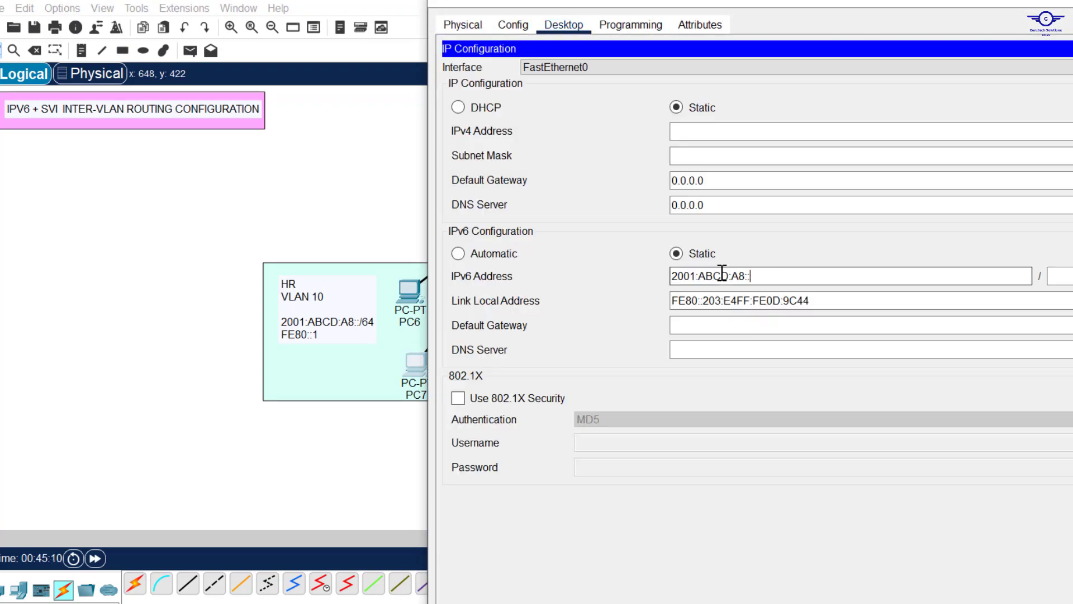
key("alt+F4")
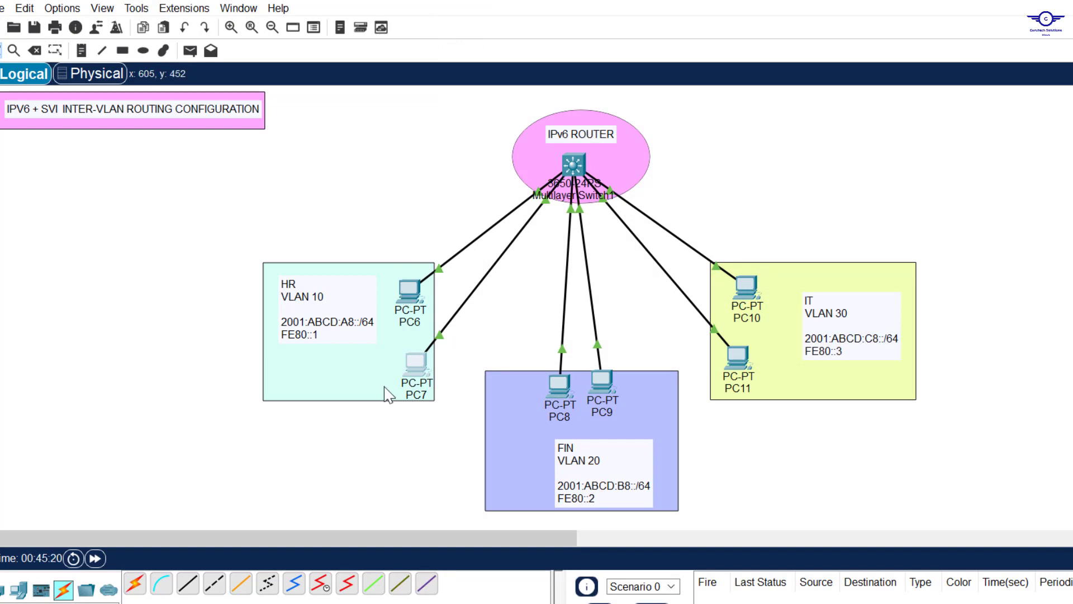
double_click(637, 482)
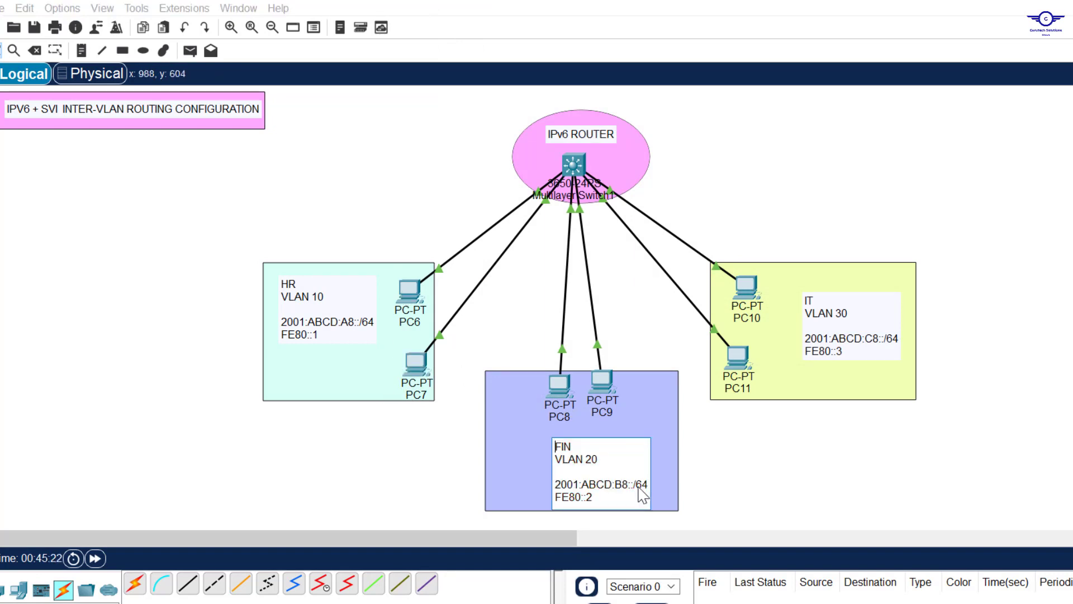
left_click_drag(634, 483, 545, 481)
key("ctrl+c")
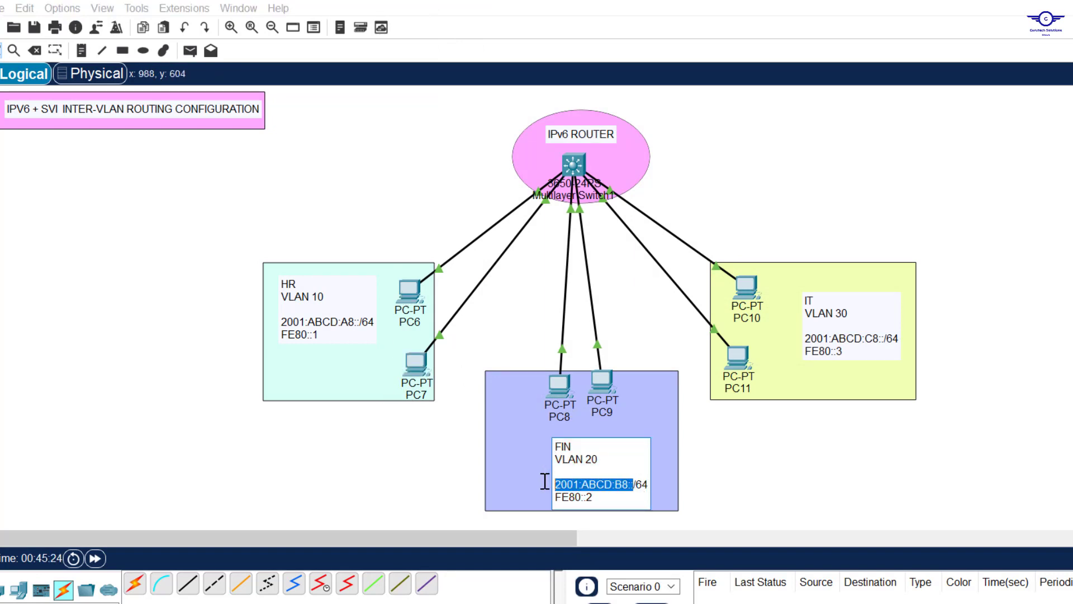
Give PC8 IPv6 address 2001:ABCD:B8::5/64 with default gateway 2001:ABCD:B8::1.
left_click(561, 386)
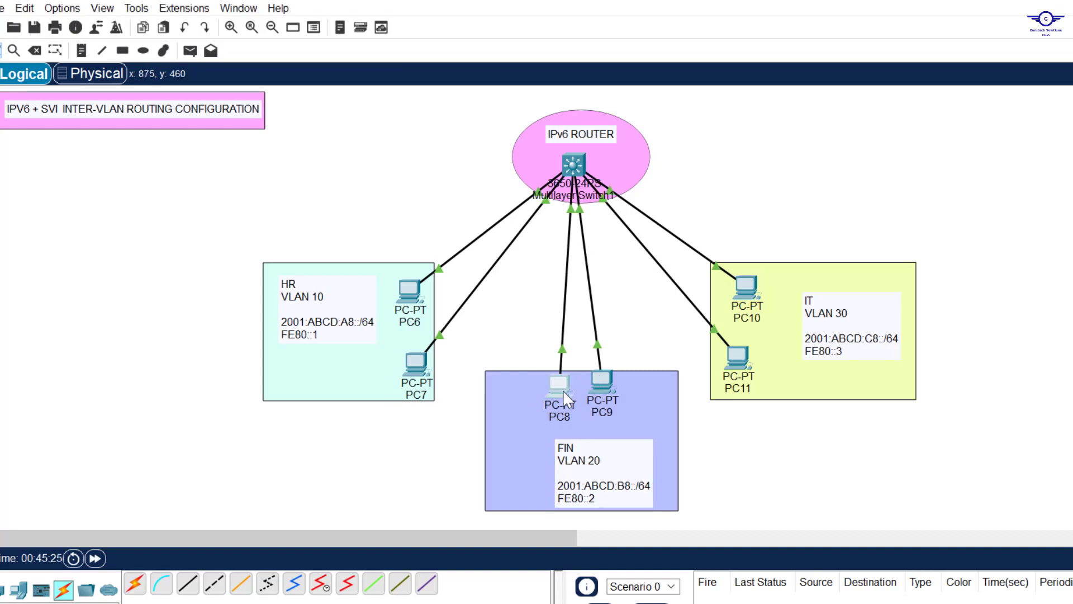
left_click(554, 158)
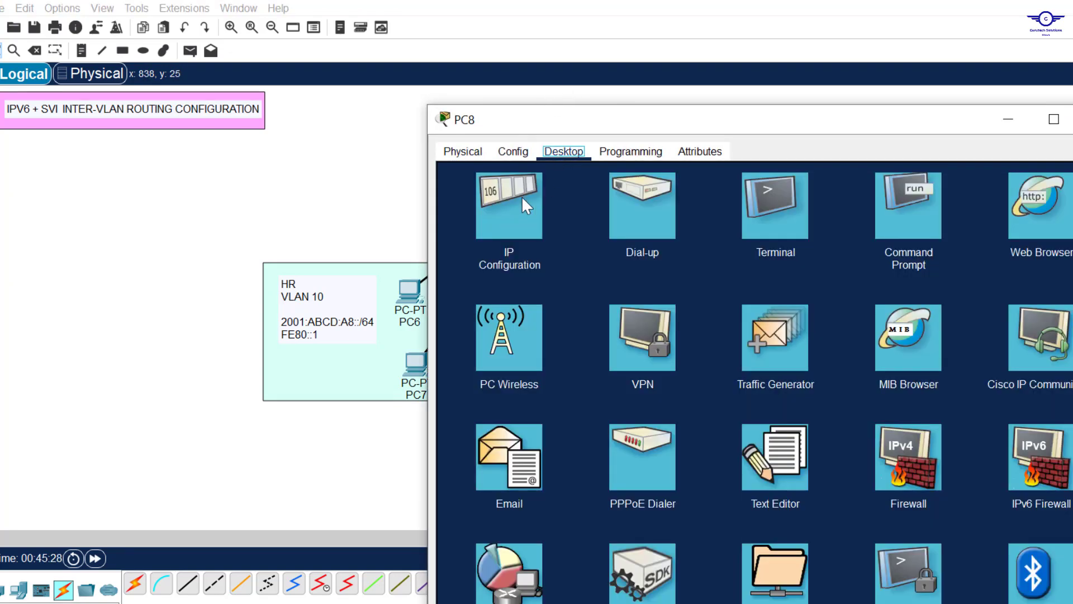
left_click(521, 196)
left_click(682, 406)
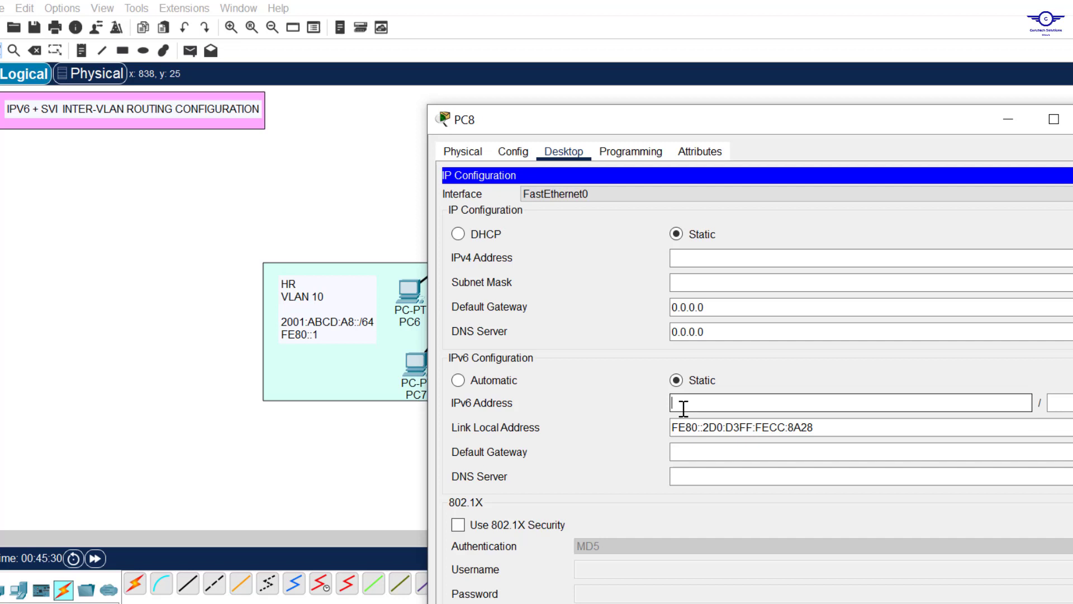
type("2001:ABCD:B8::5")
left_click(1066, 402)
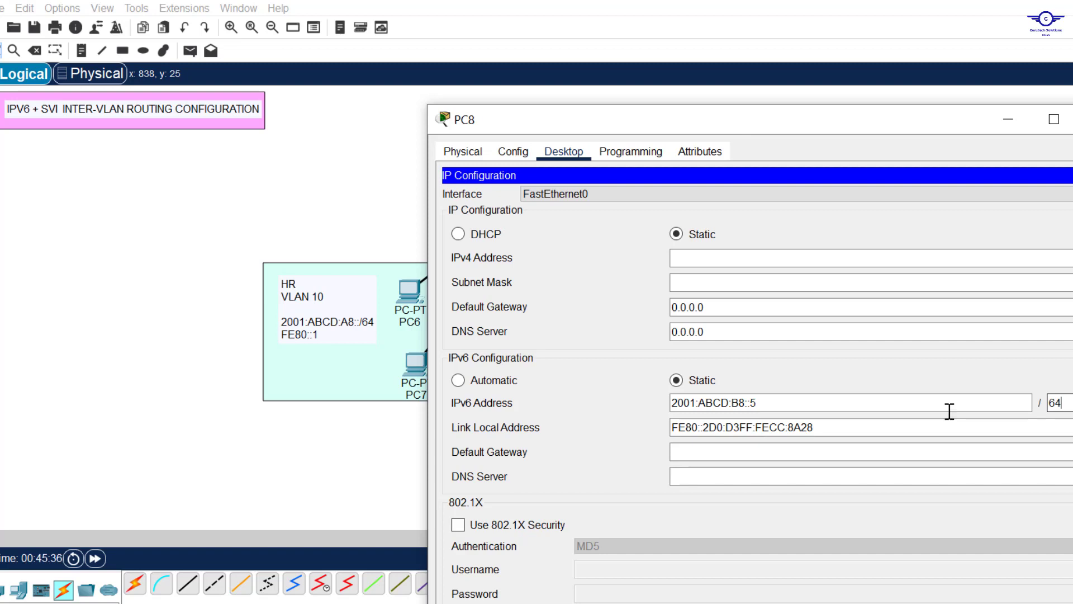
left_click(782, 452)
key("ctrl+v")
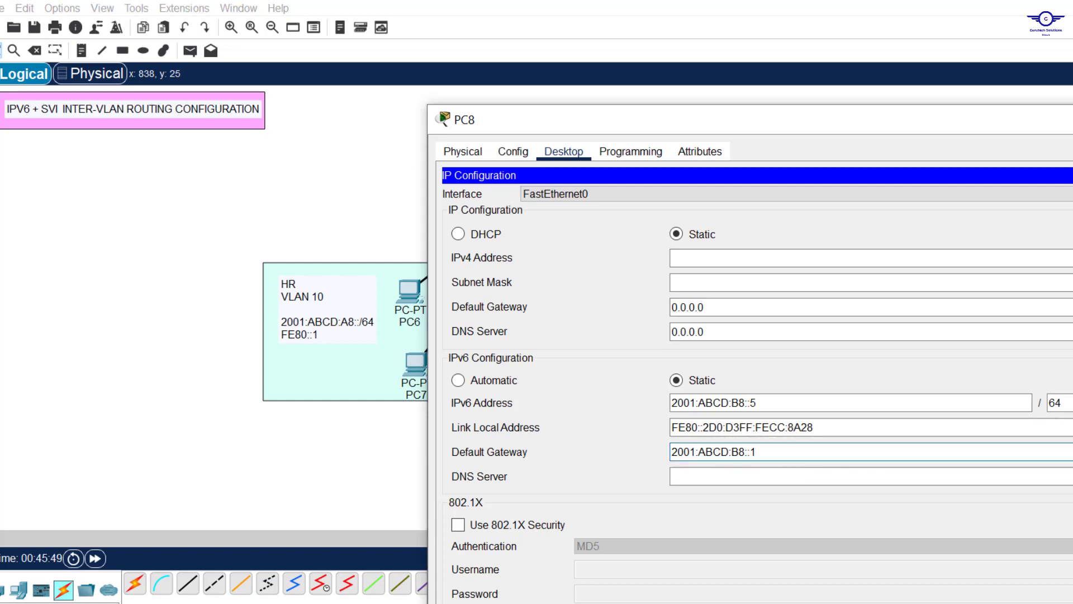
left_click(1070, 119)
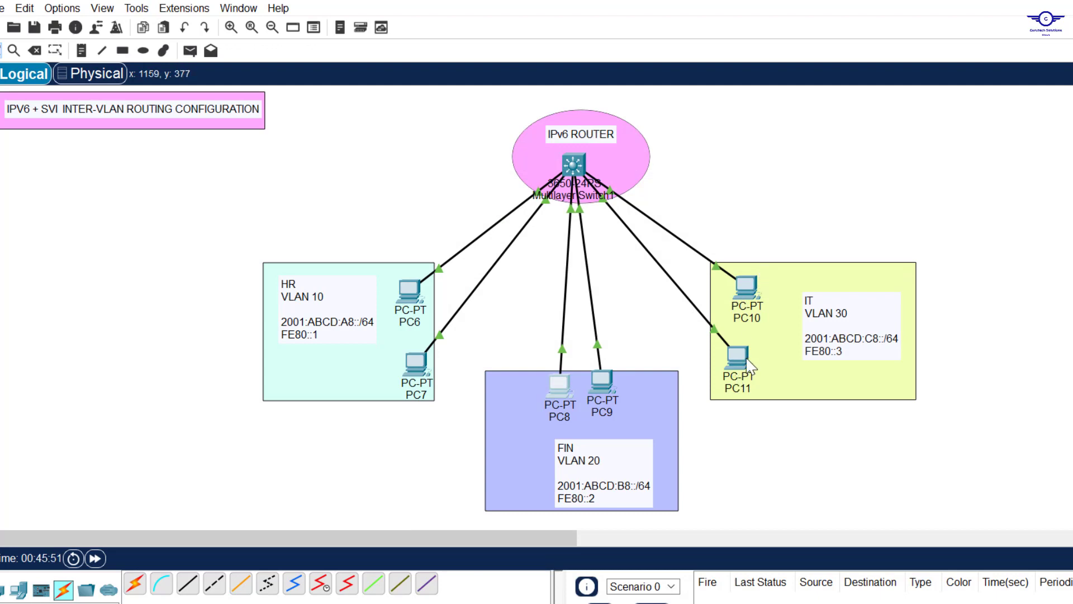
Give PC11 IPv6 address 2001:ABCD:C8::5 with gateway 2001:ABCD:C8::1 using the IT note's prefix.
left_click(602, 383)
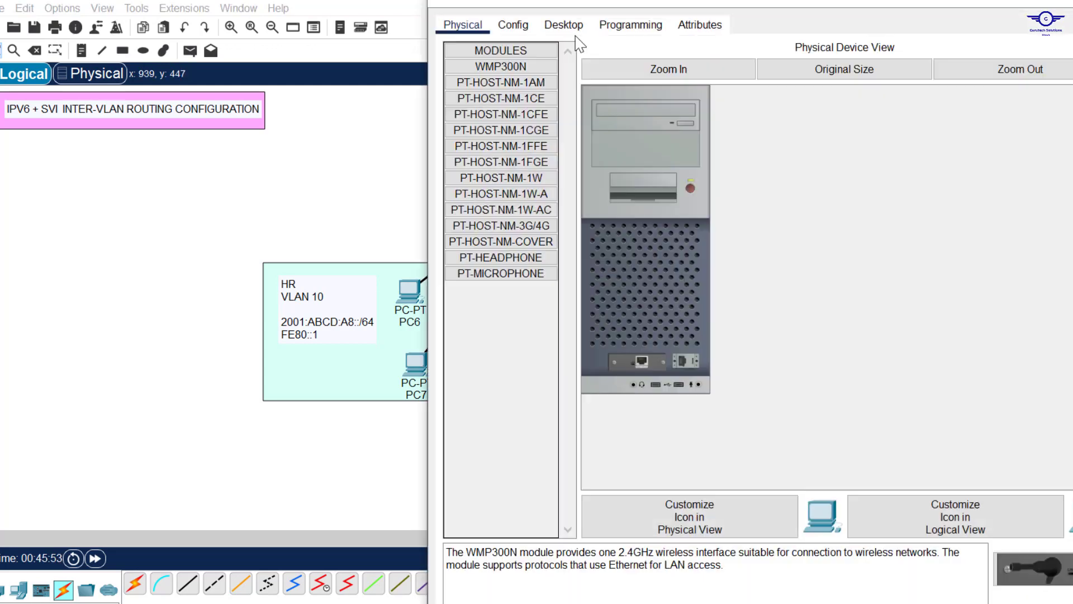
left_click(564, 27)
left_click(519, 106)
left_click(1065, 5)
left_click_drag(881, 337, 803, 338)
left_click(737, 358)
type("2001:ABCD:C8::52001:ABCD:C8::1")
Give PC10 IPv6 address 2001:ABCD:C8::6 with gateway 2001:ABCD:C8::1, then check the guide.
left_click(1065, 5)
left_click(747, 288)
type("2001:ABCD:C8::62001:ABCD:C8::1")
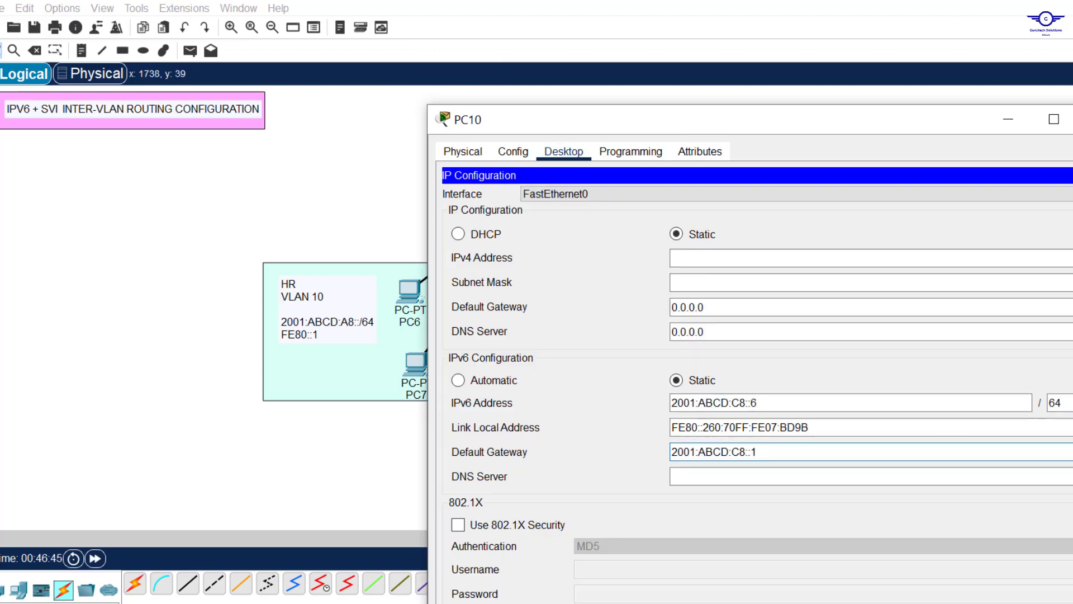
left_click(1068, 119)
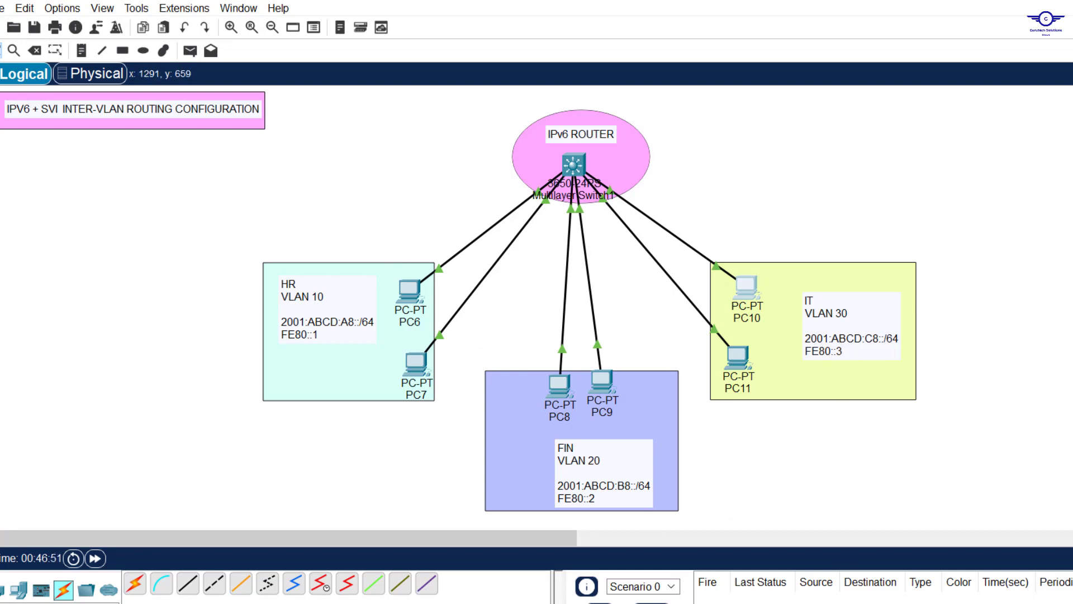
key("alt+Tab")
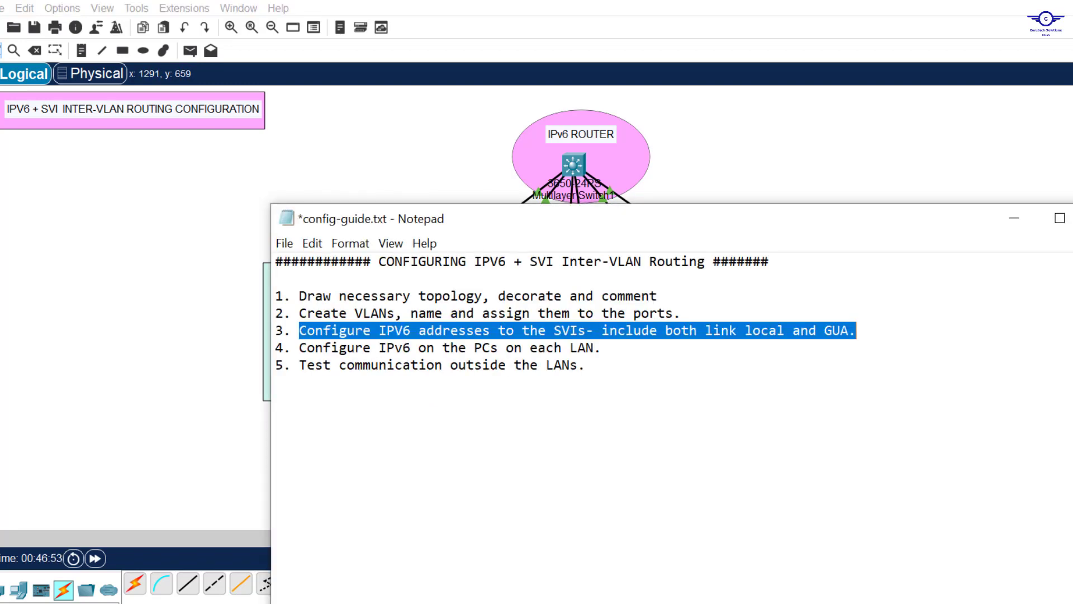
key("alt+Tab")
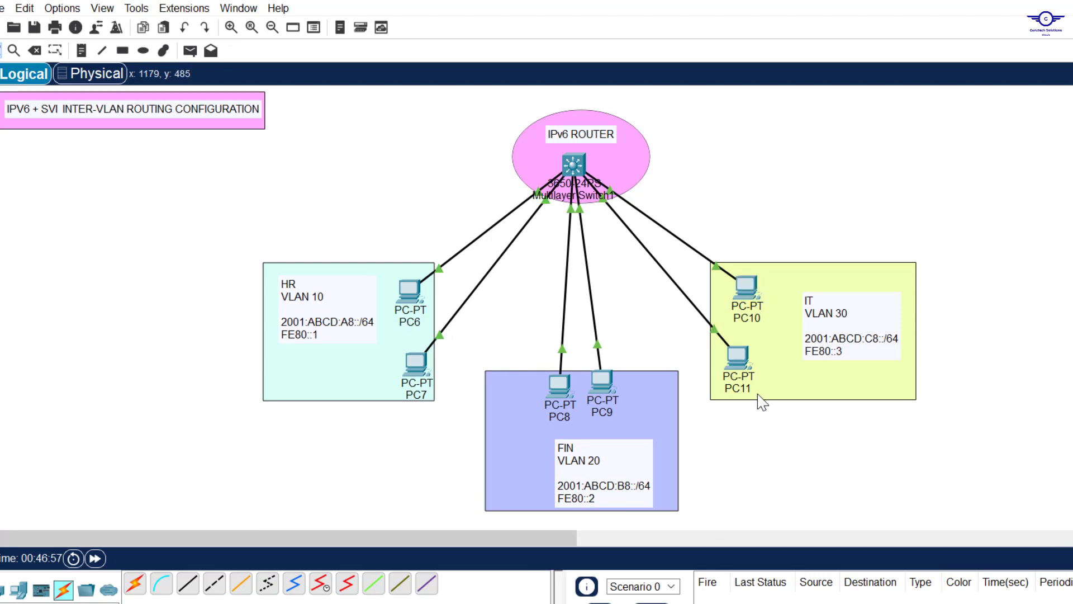
left_click(743, 362)
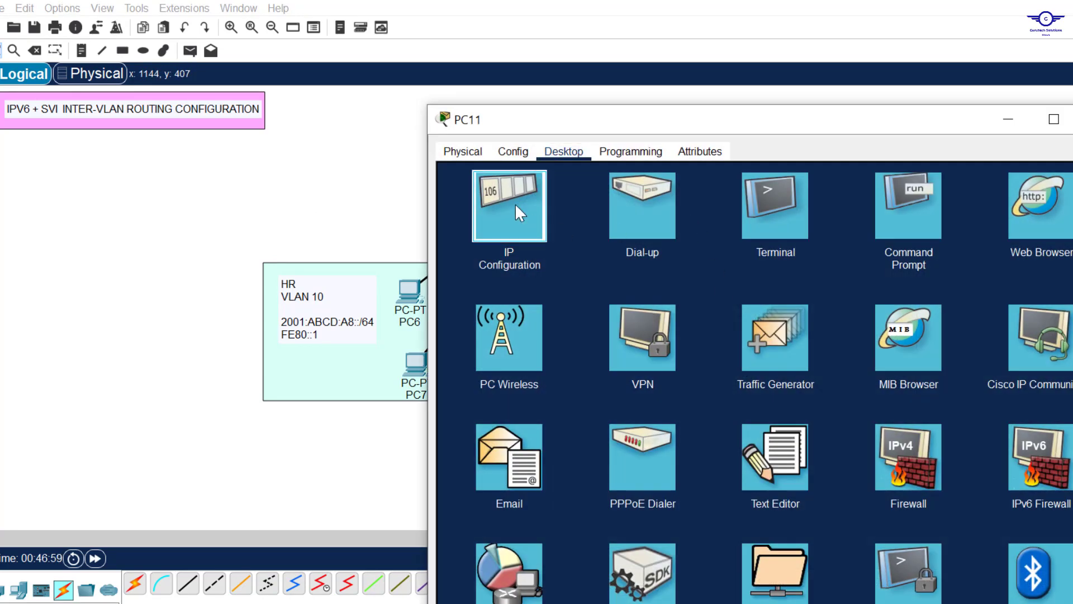
Copy PC11's IPv6 address 2001:ABCD:C8::5 from its IP Configuration and close the window.
left_click(517, 208)
left_click_drag(760, 404, 666, 391)
key("ctrl+c")
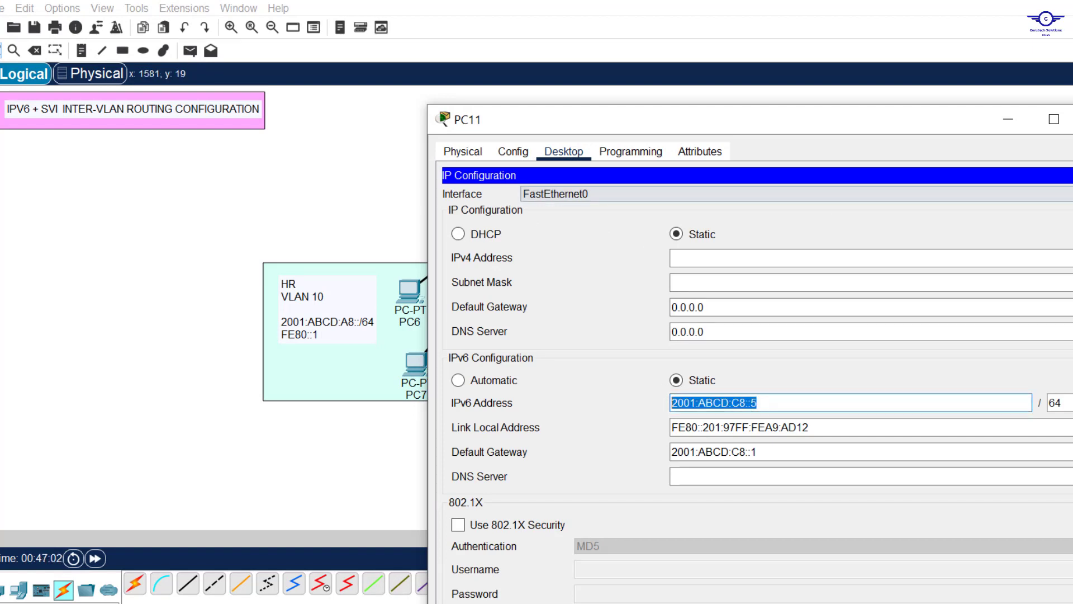
key("alt+F4")
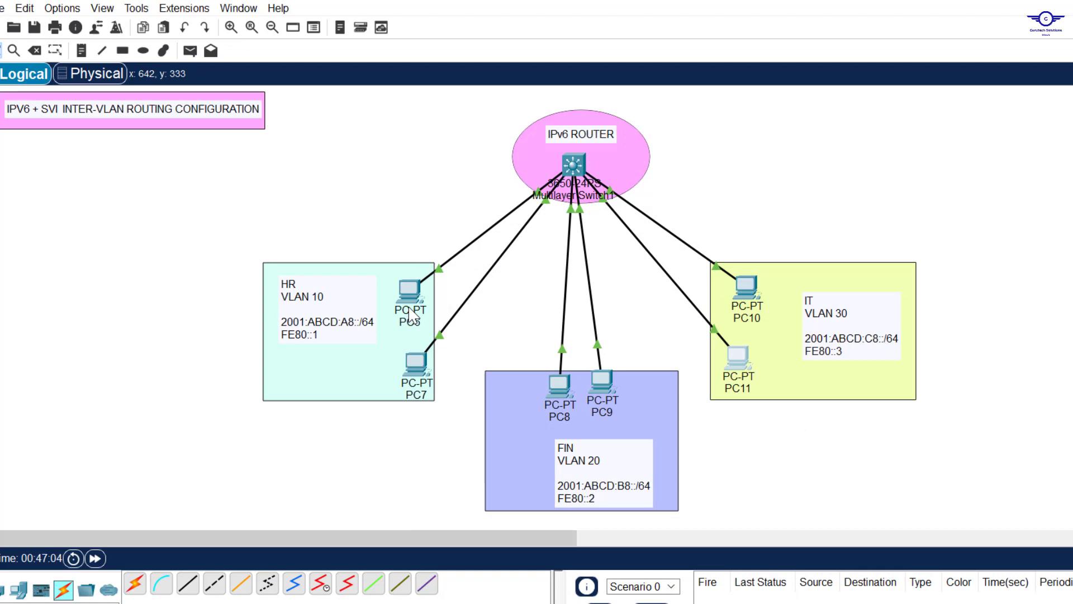
left_click(413, 368)
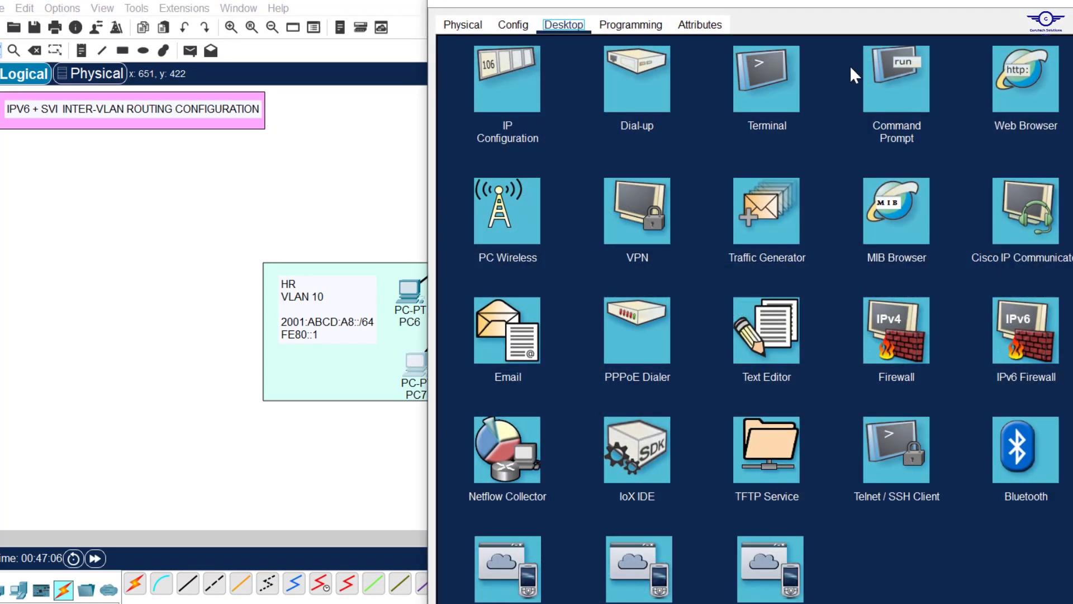
Ping PC11 at 2001:ABCD:C8::5 twice from PC6's command prompt; both time out.
left_click(880, 76)
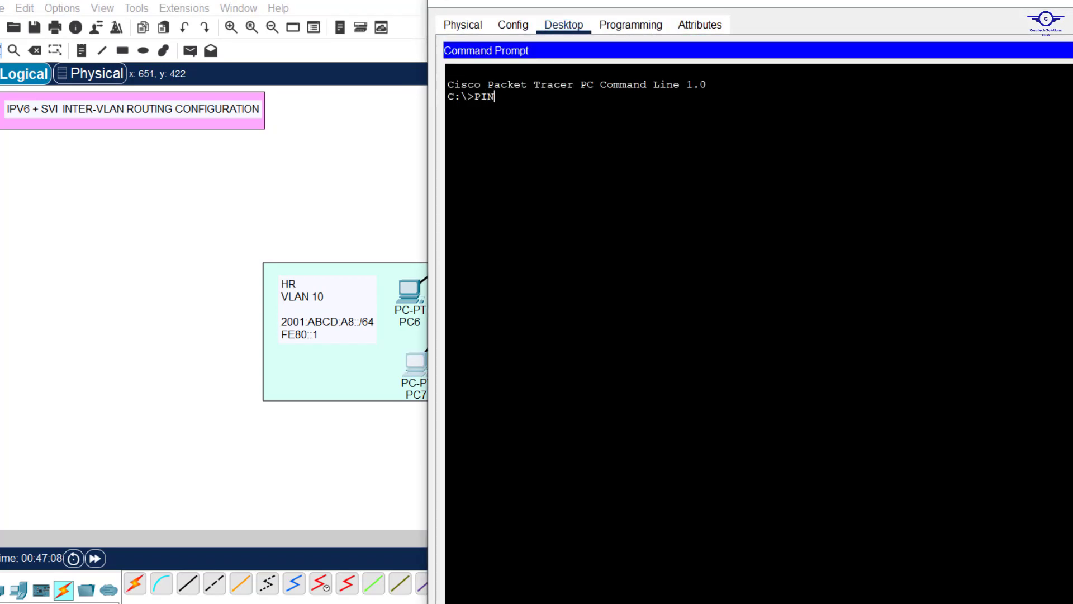
right_click(613, 171)
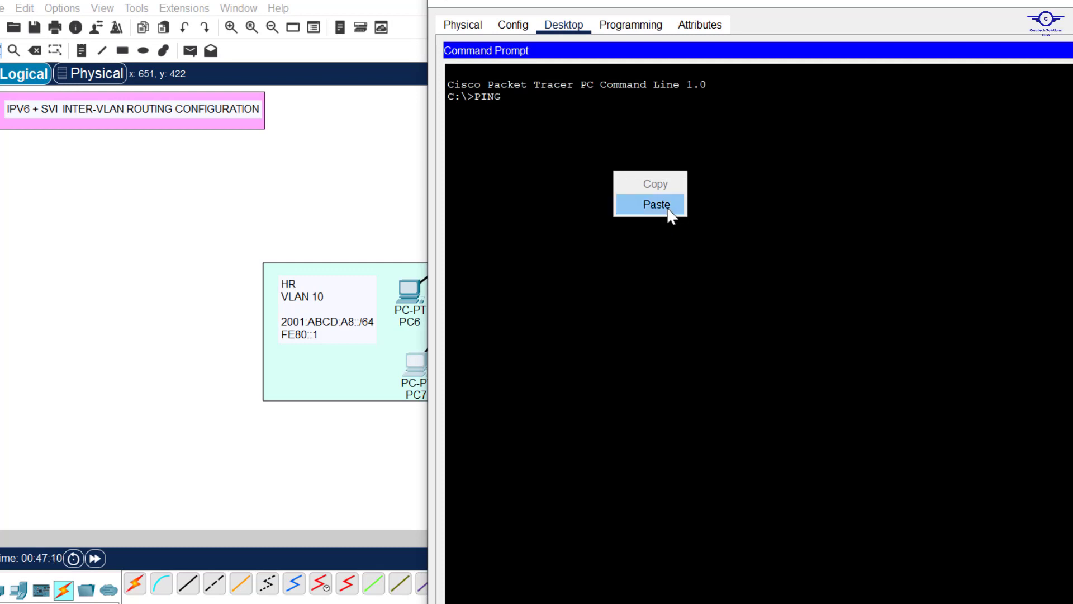
left_click(670, 204)
key("Return")
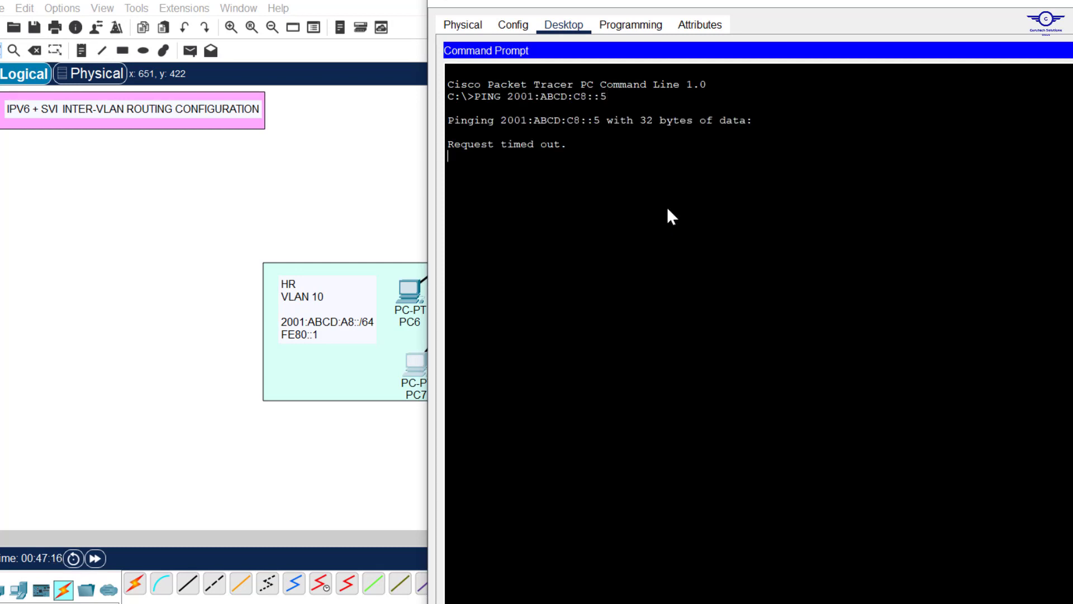
key("Return")
key("Up")
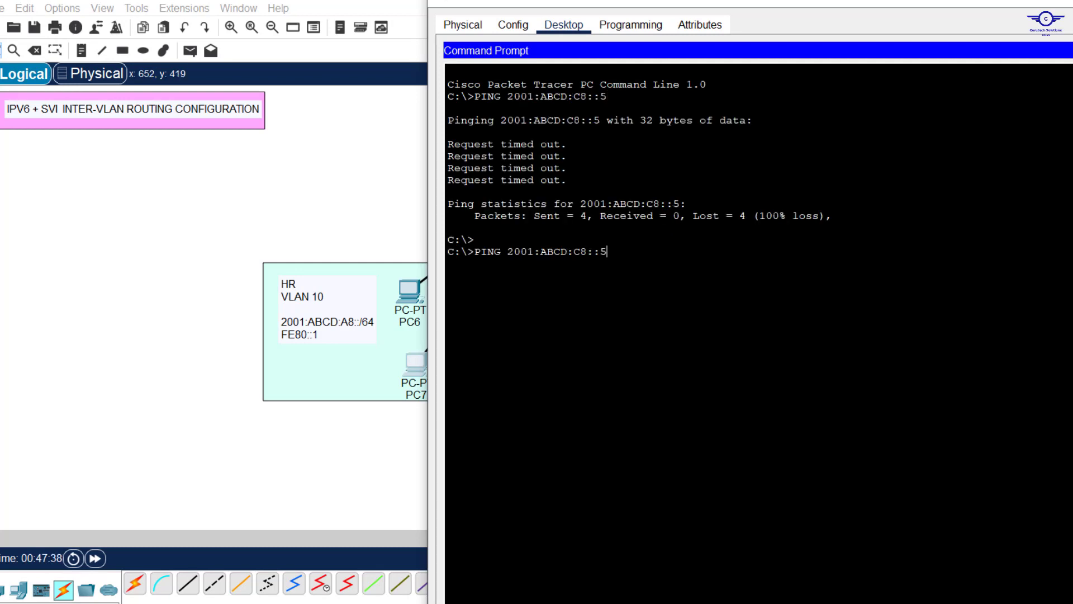
key("Return")
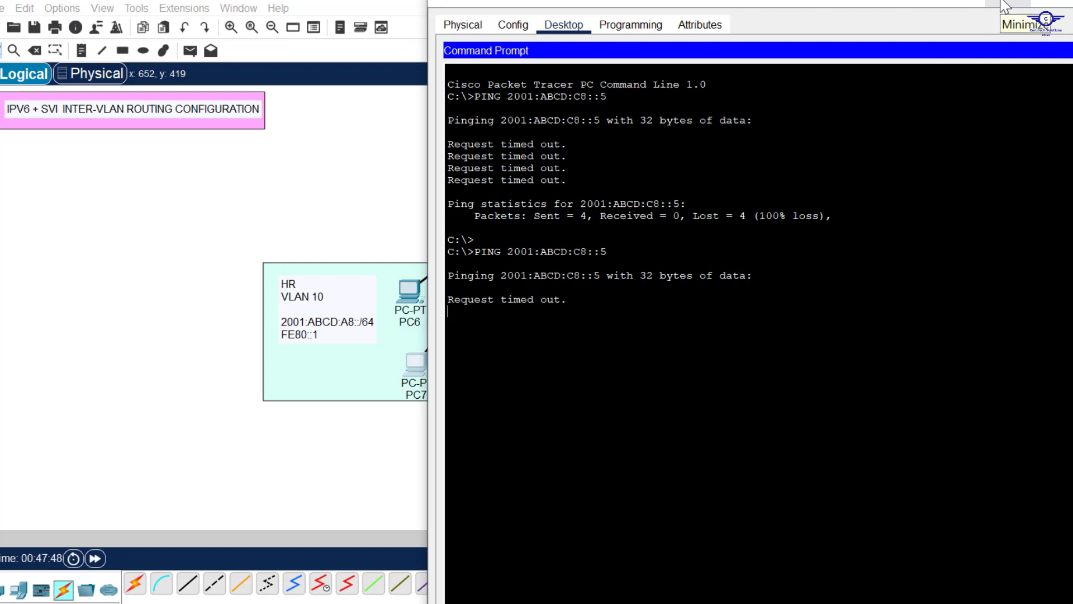
Check PC7's failed ping results, then return to the full topology.
left_click(1006, 4)
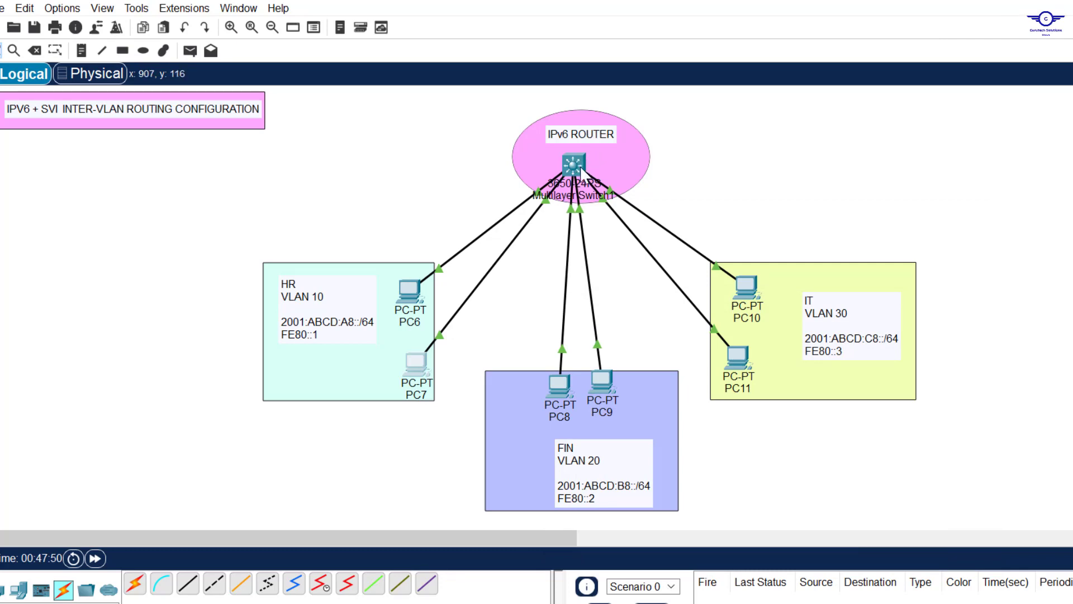
mouse_move(579, 166)
left_click(418, 368)
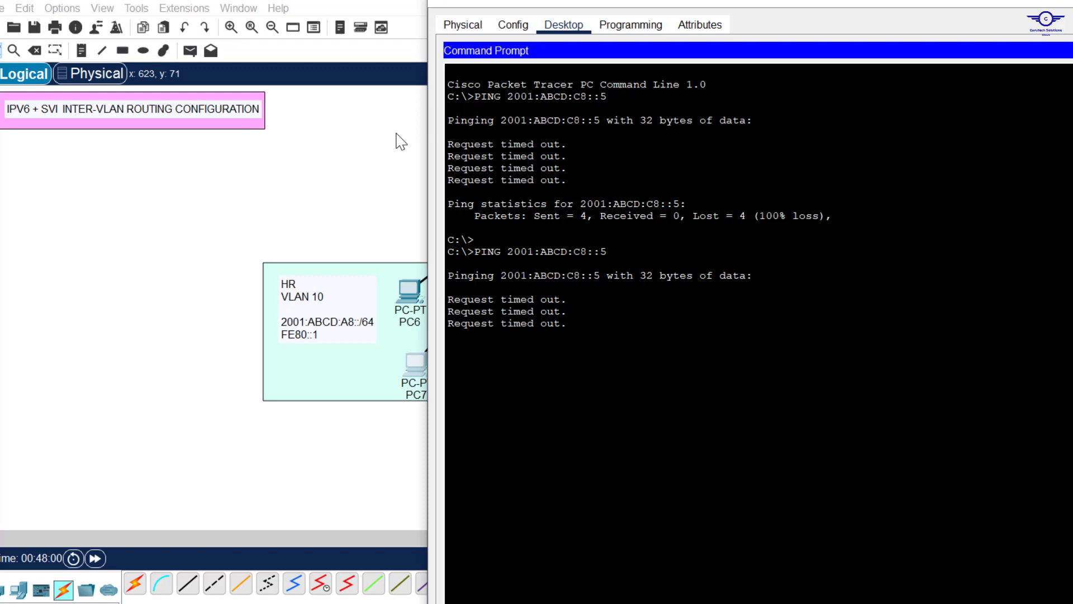
left_click(380, 143)
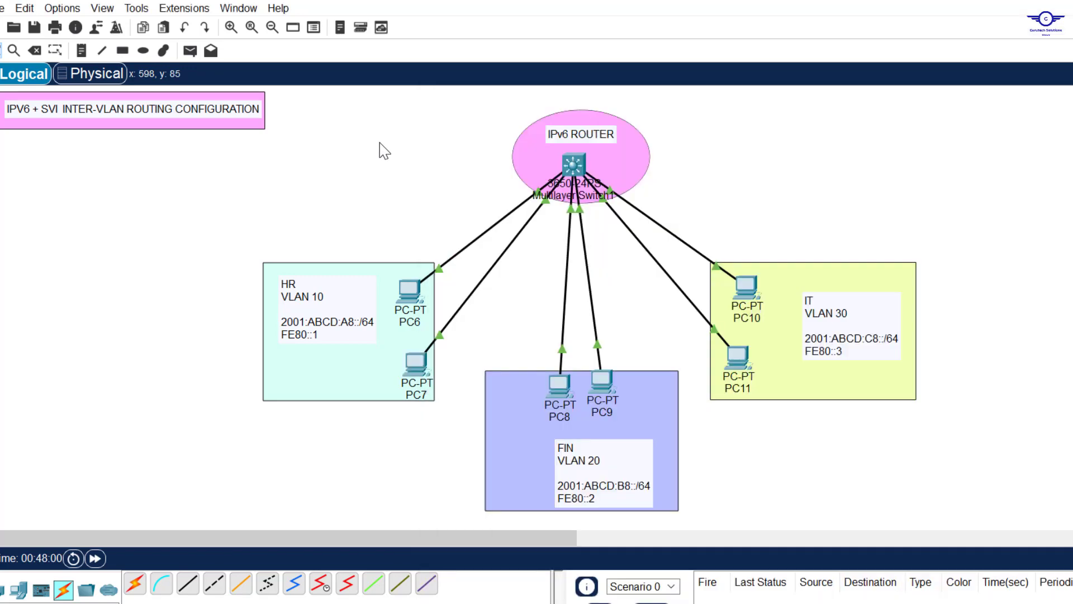
left_click(564, 162)
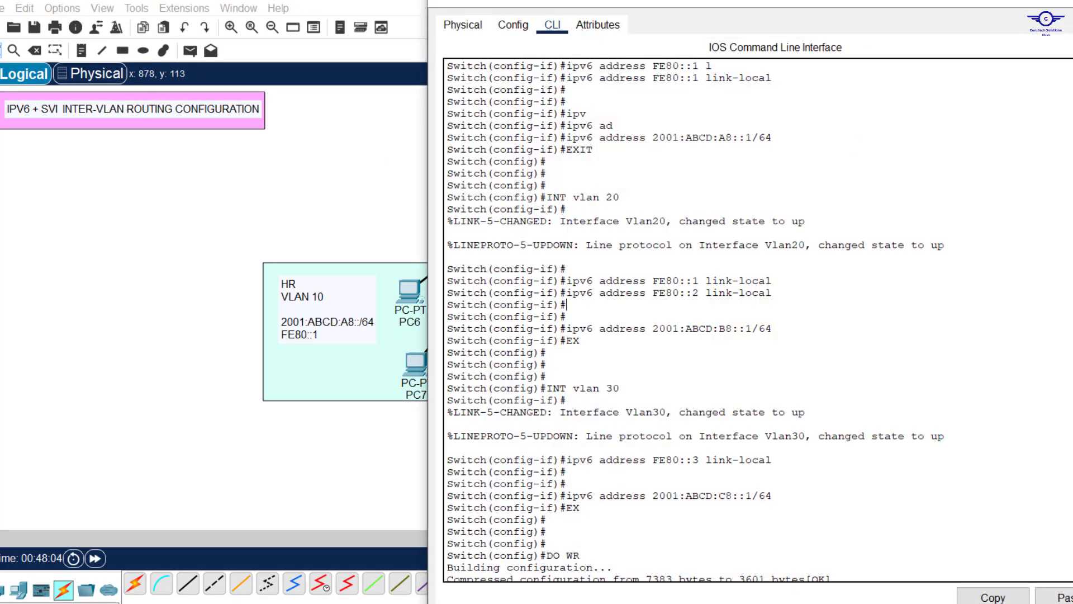
Enable ipv6 unicast-routing on Multilayer Switch1 and save it with do wr.
left_click_drag(796, 144, 774, 65)
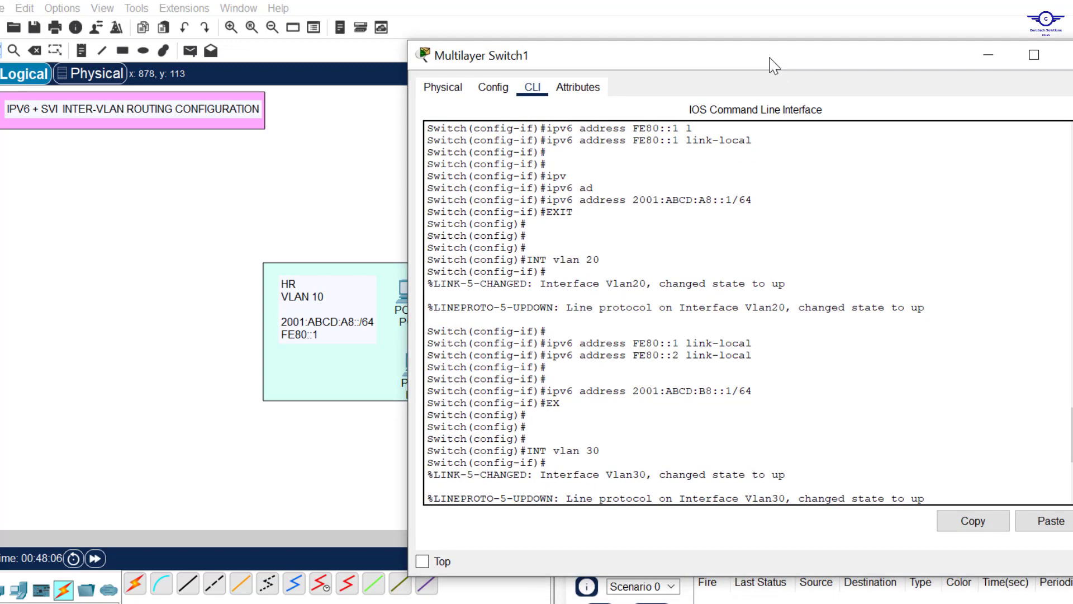
type("IPV")
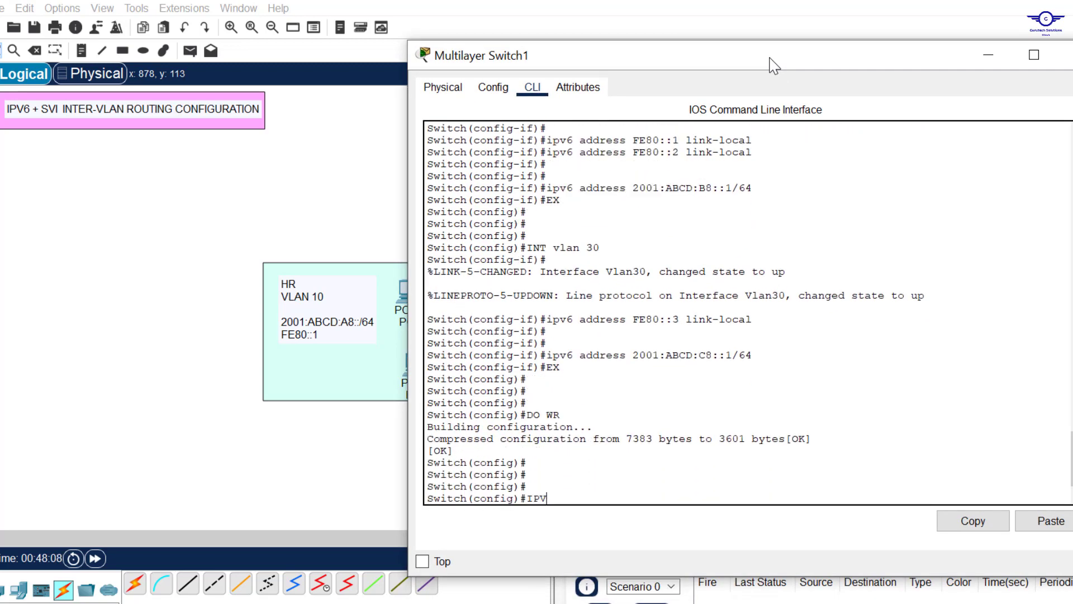
key("Caps_Lock")
type("6 u")
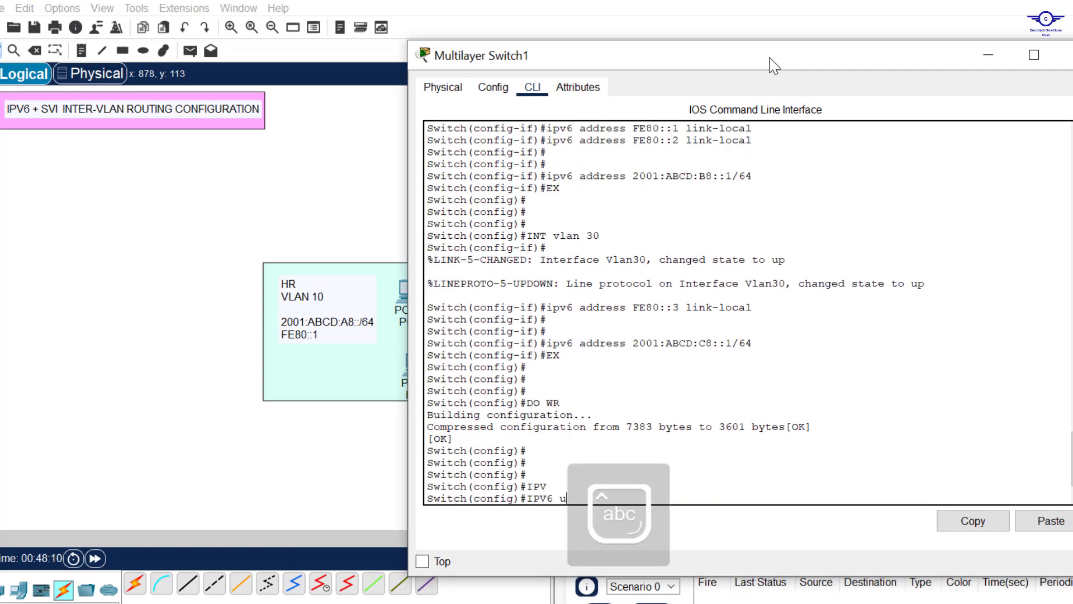
key("Tab")
key("Return")
key("Return")
key("Return")
type("do")
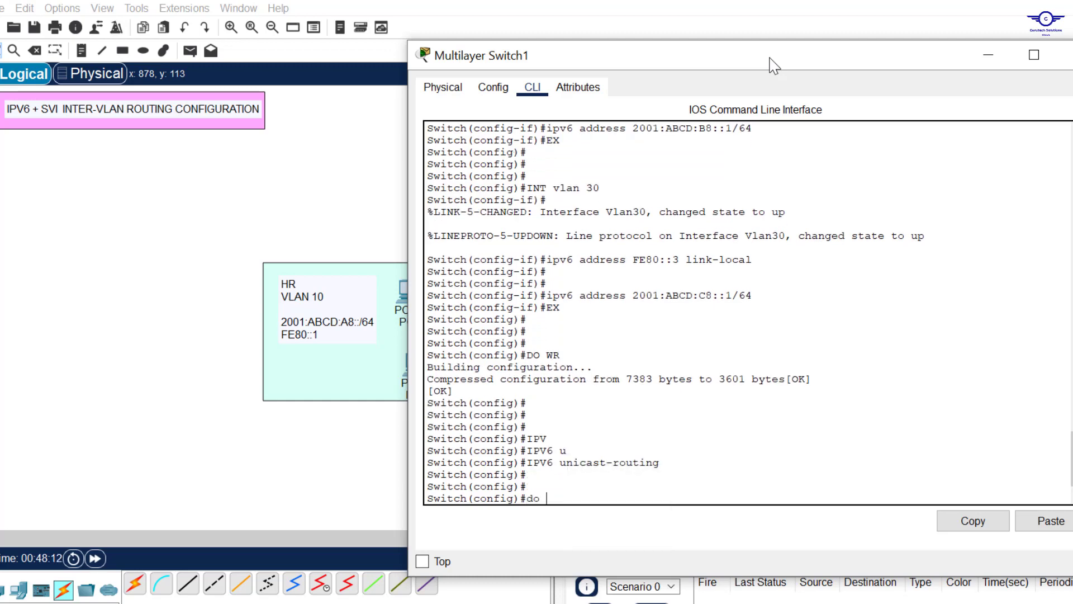
type(" wr")
key("Return")
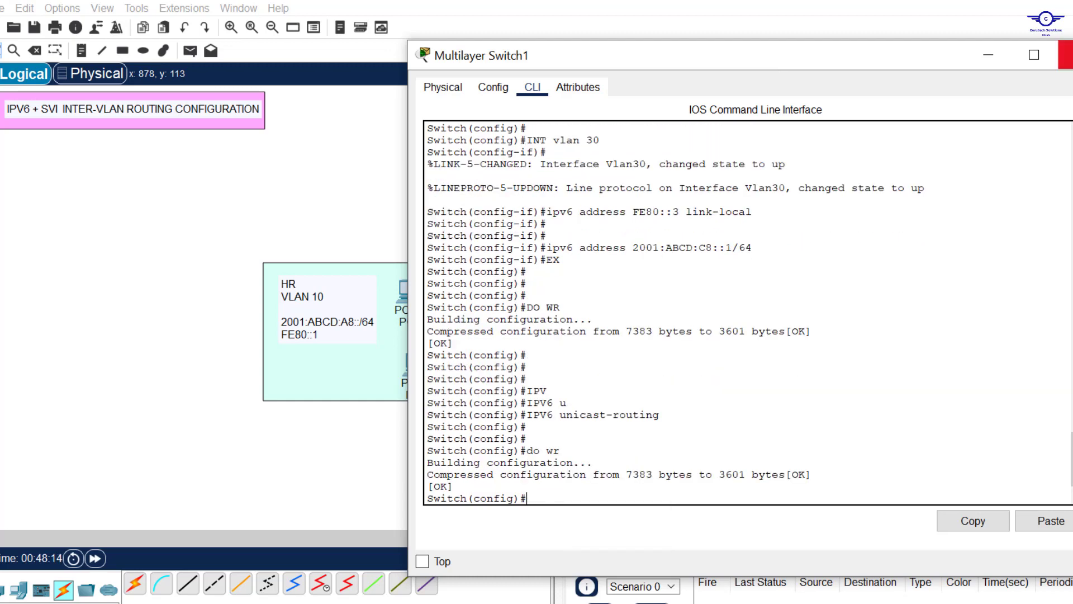
left_click(1064, 55)
left_click(416, 363)
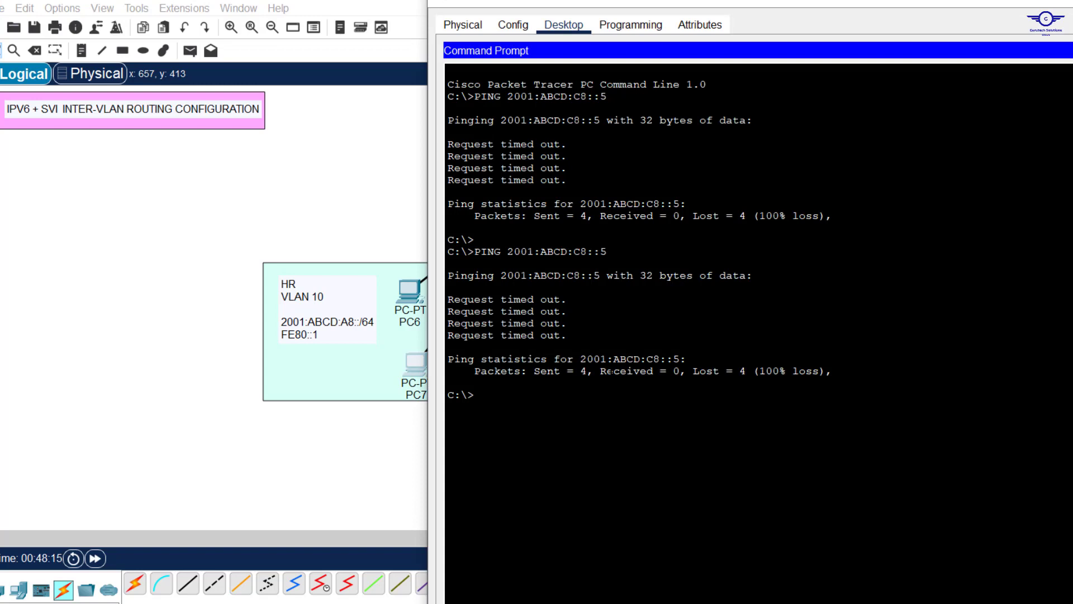
Rerun PC7's ping to 2001:ABCD:C8::5, now succeeding, and reopen its command prompt.
key("Up")
key("Return")
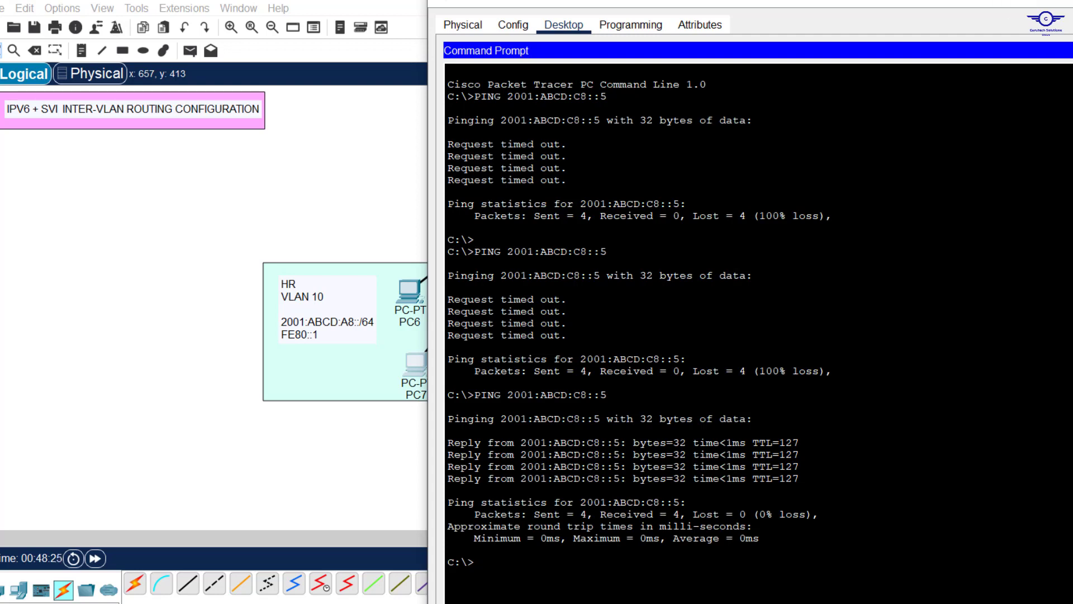
key("alt+F4")
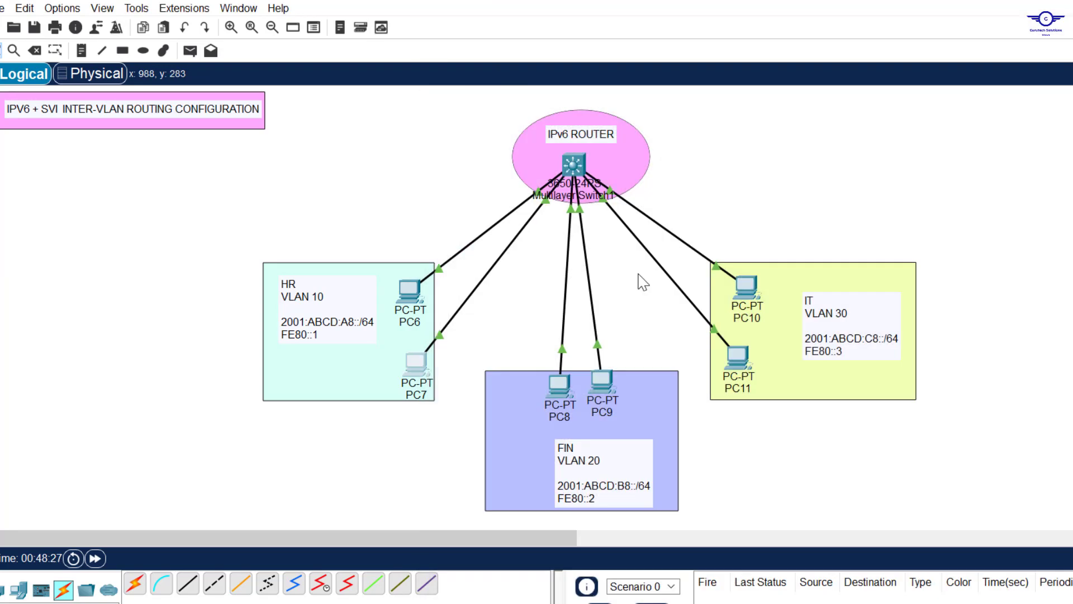
mouse_move(601, 378)
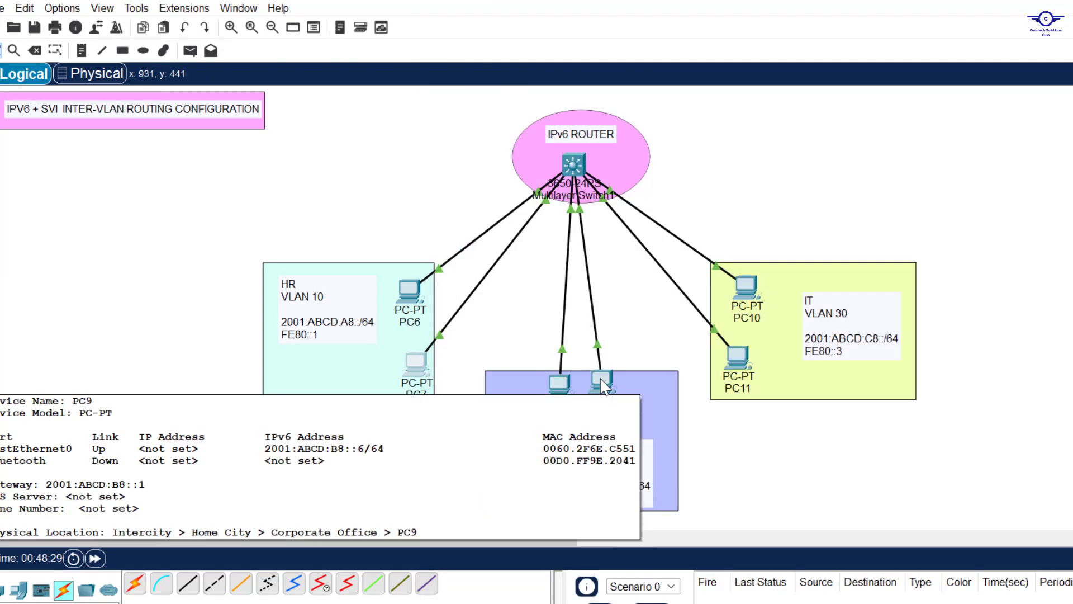
left_click(416, 364)
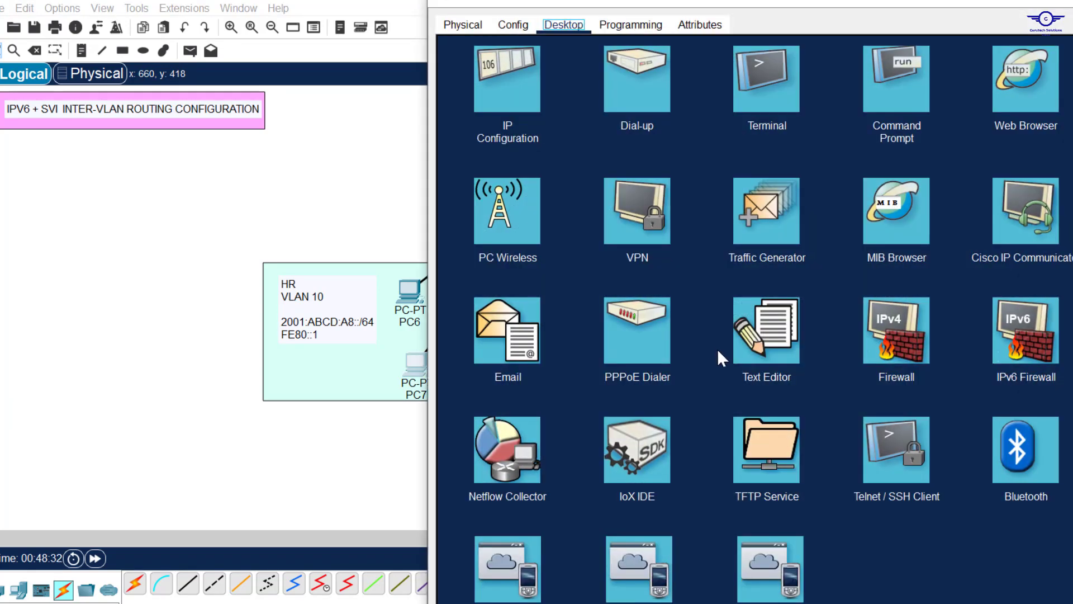
left_click(909, 88)
Ping 2001:ABCD:B8::5 from PC7.
key("Up")
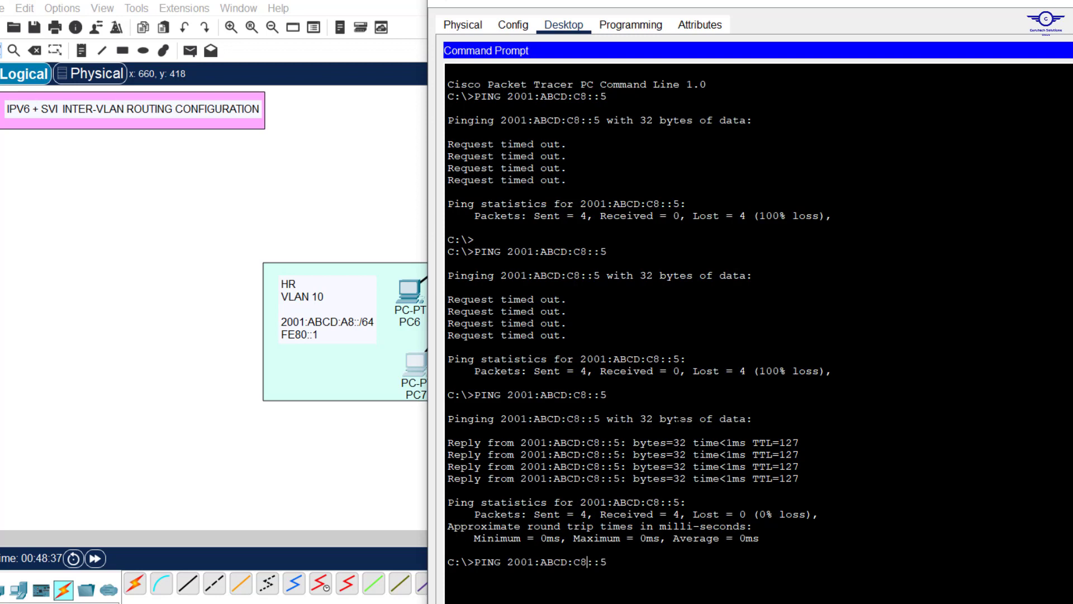
key("BackSpace")
key("Caps_Lock")
type("B")
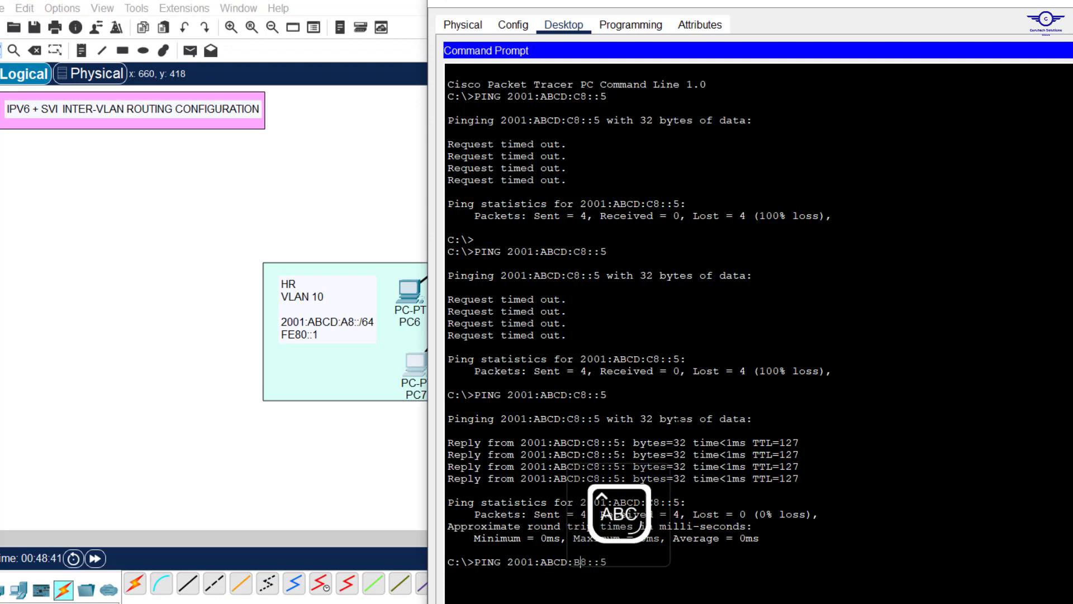
key("Return")
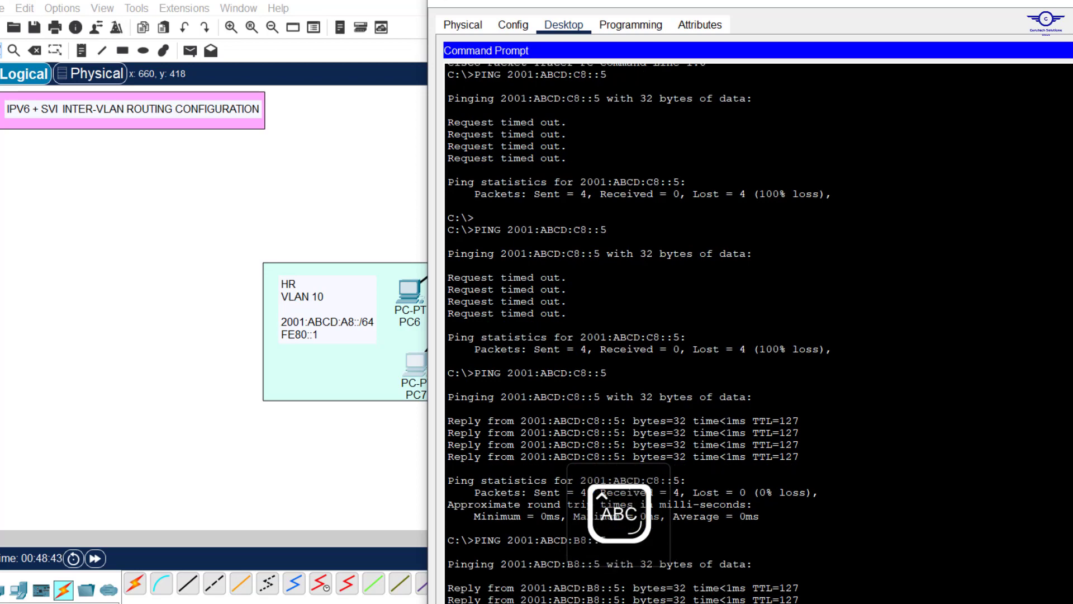
left_click_drag(879, 2, 855, 7)
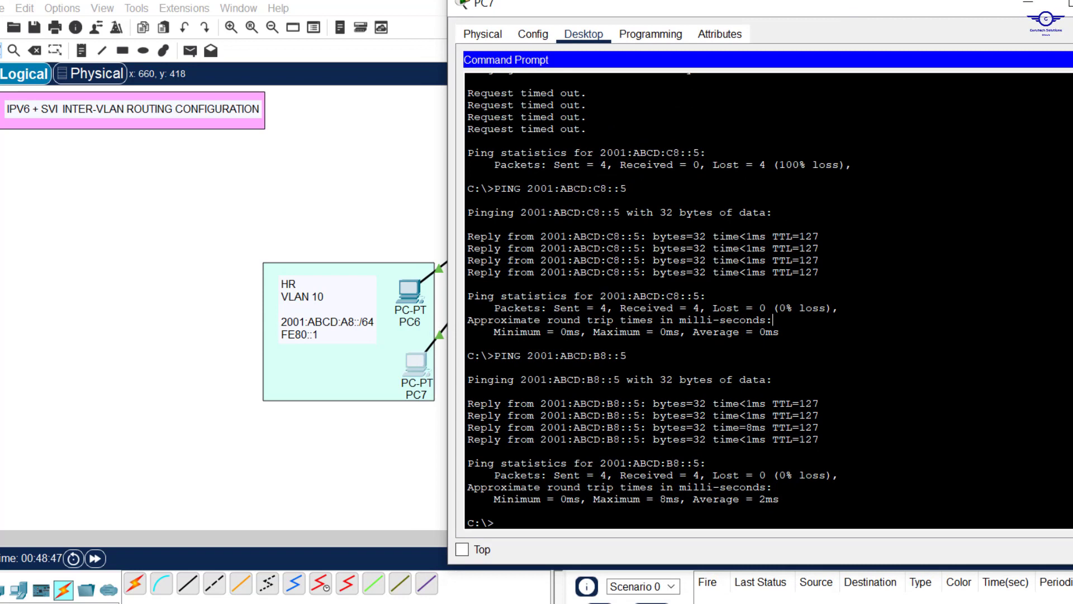
Ping 2001:ABCD:A8::5 from PC7 and review all three successful ping results.
key("Up")
key("Left")
key("Left")
key("BackSpace")
type("A")
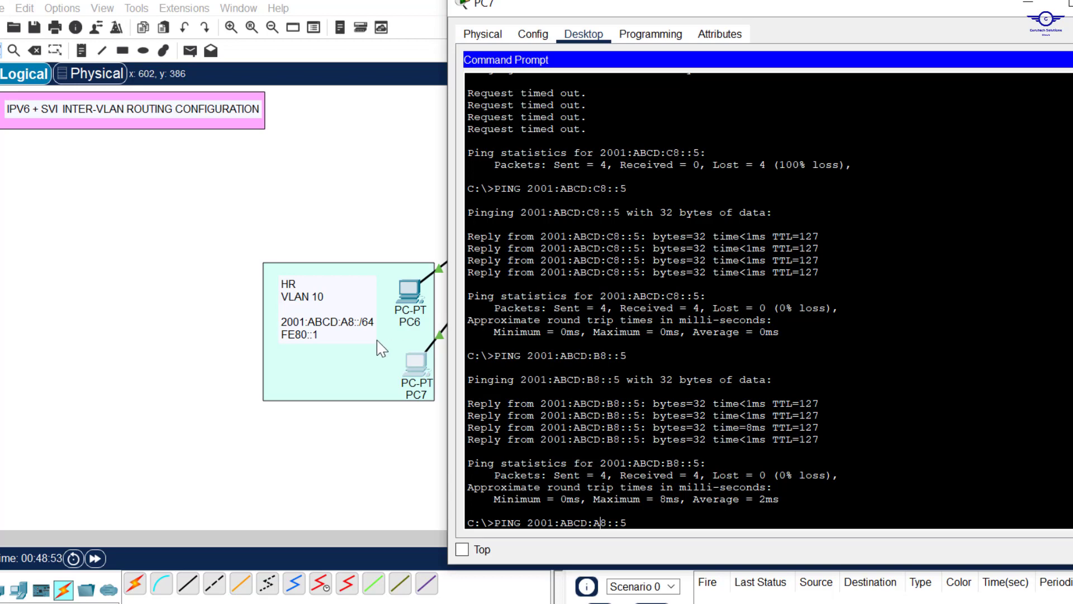
key("Return")
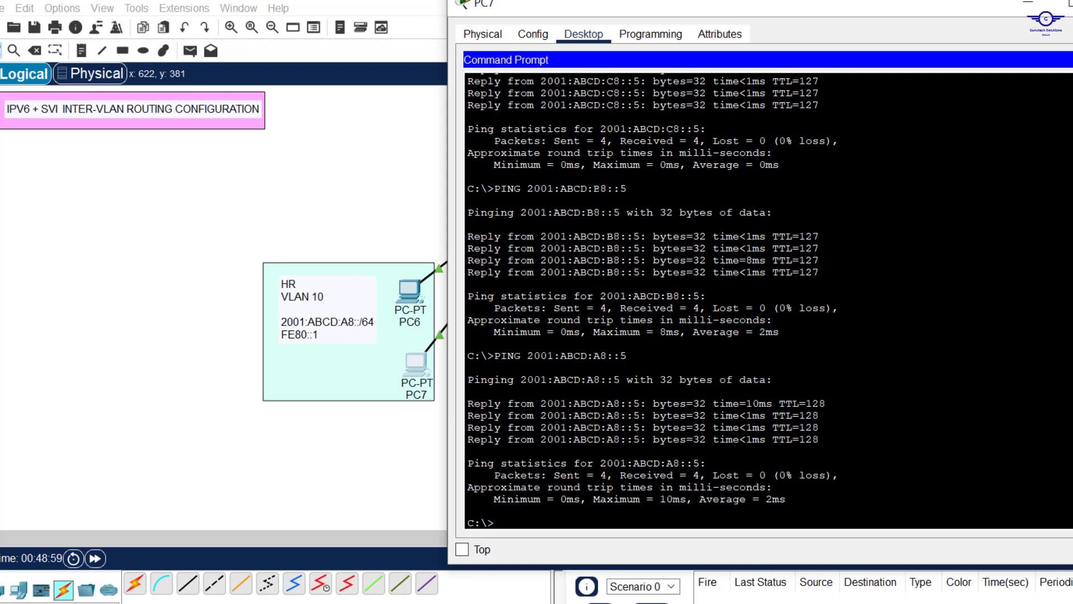
left_click_drag(627, 189, 574, 188)
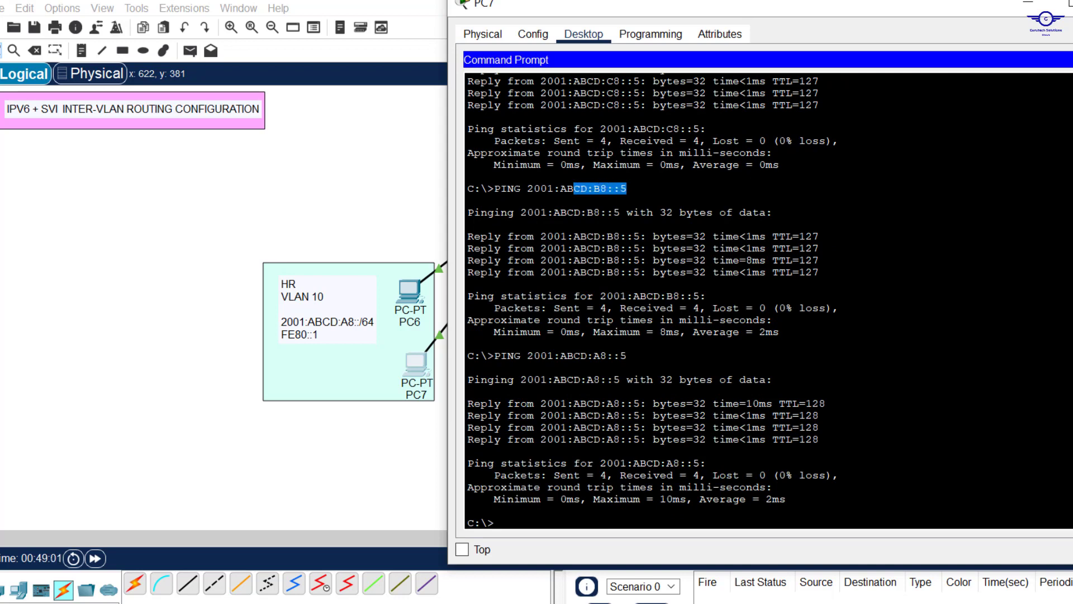
left_click_drag(626, 356, 598, 351)
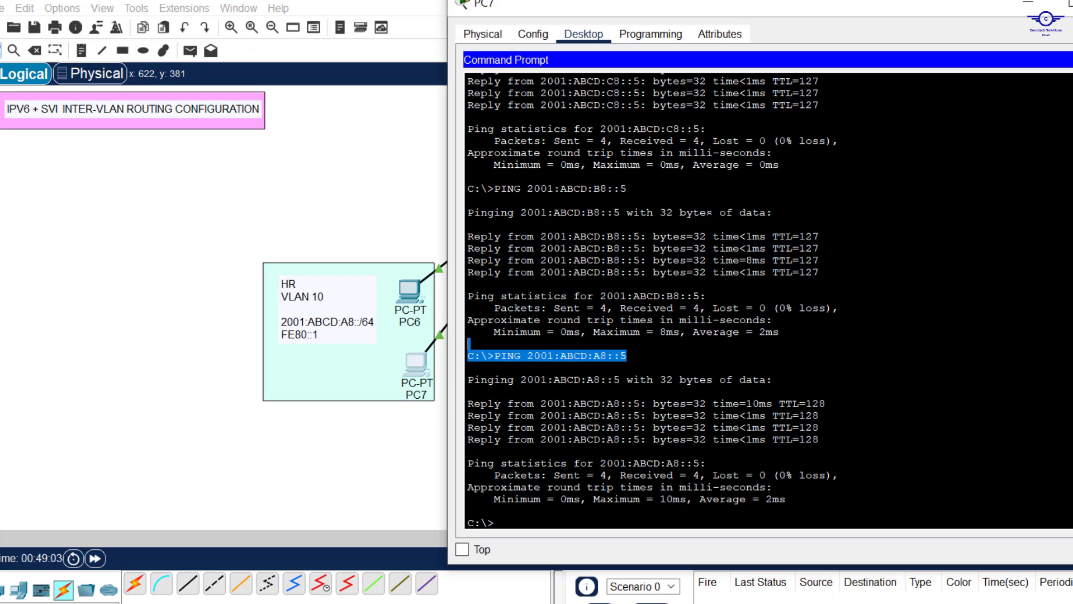
scroll(645, 319, "up", 1)
left_click_drag(622, 81, 581, 81)
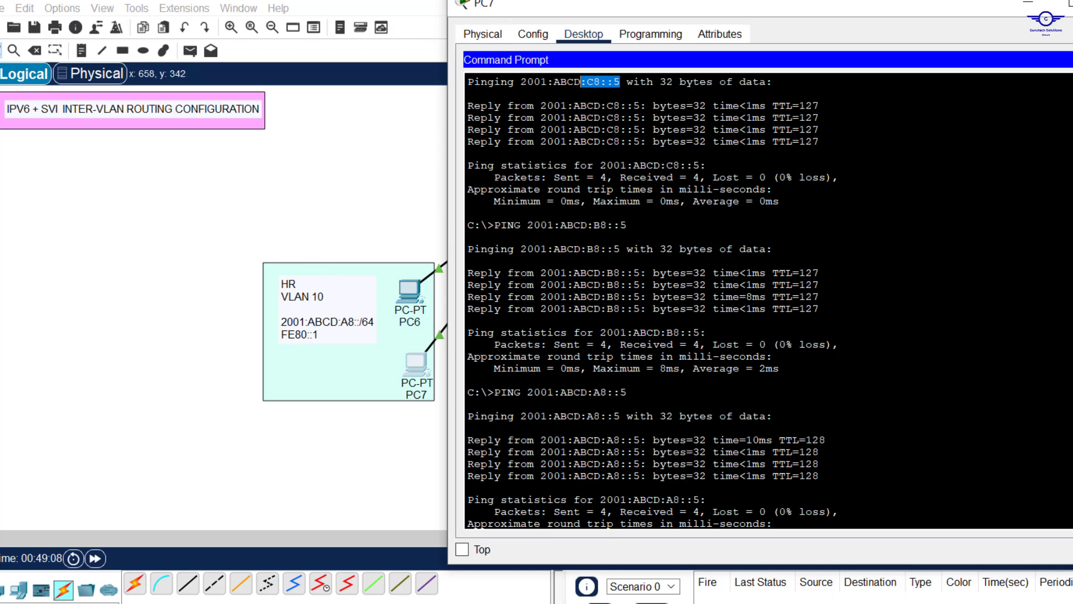
key("alt+F4")
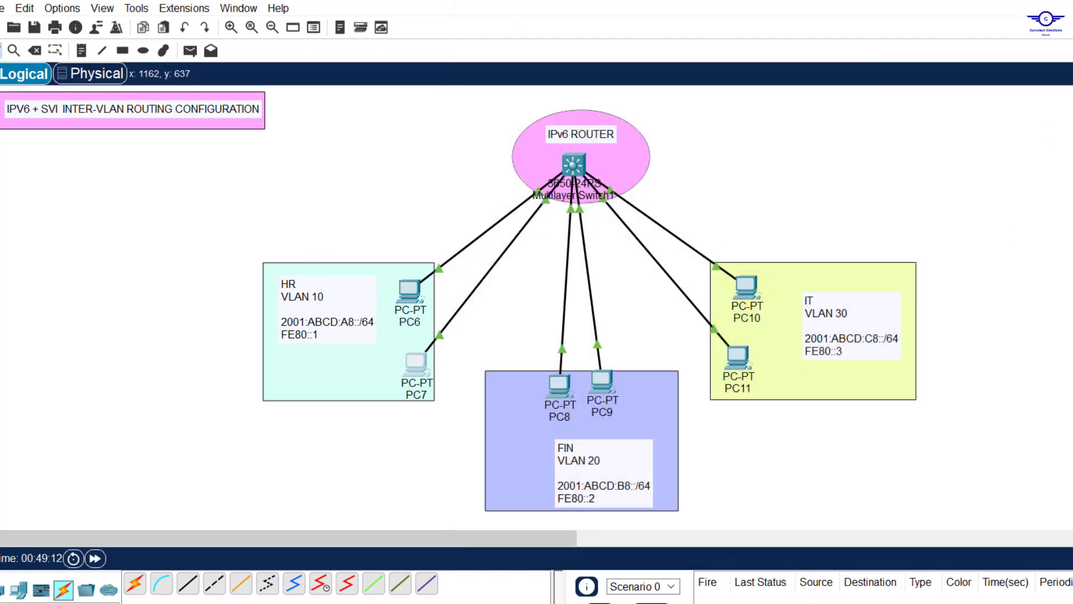
Switch to the course topics spreadsheet and fill cell G22 yellow.
key("alt+Tab")
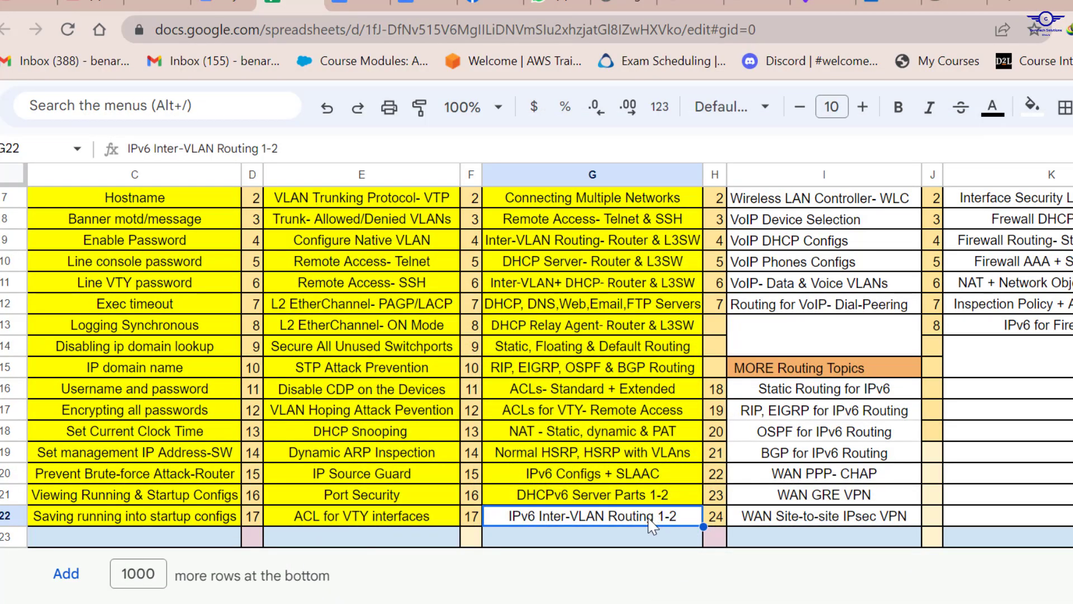
left_click(1031, 105)
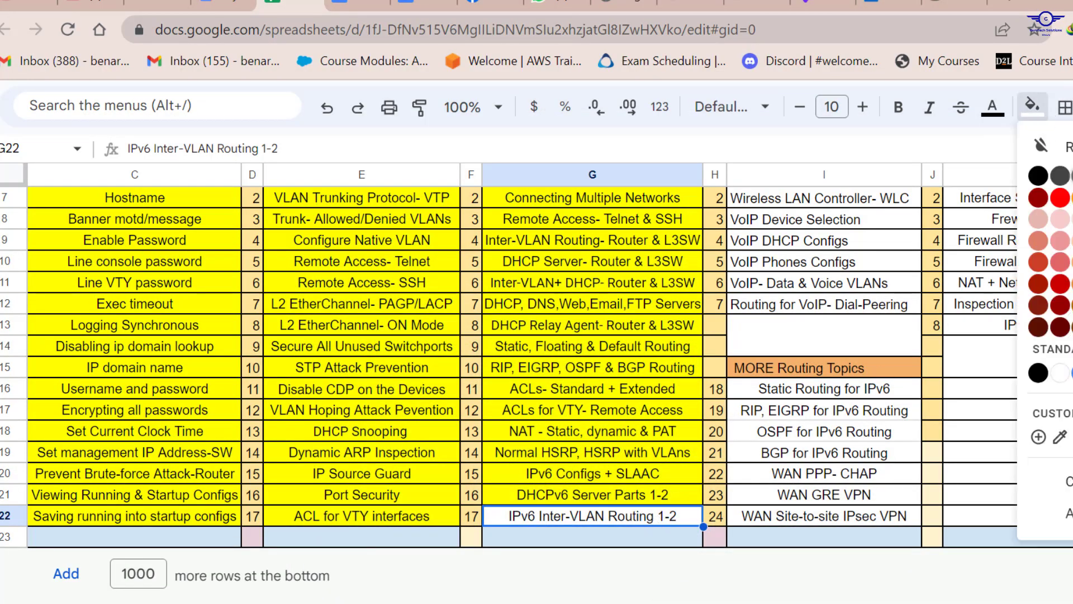
left_click(1071, 197)
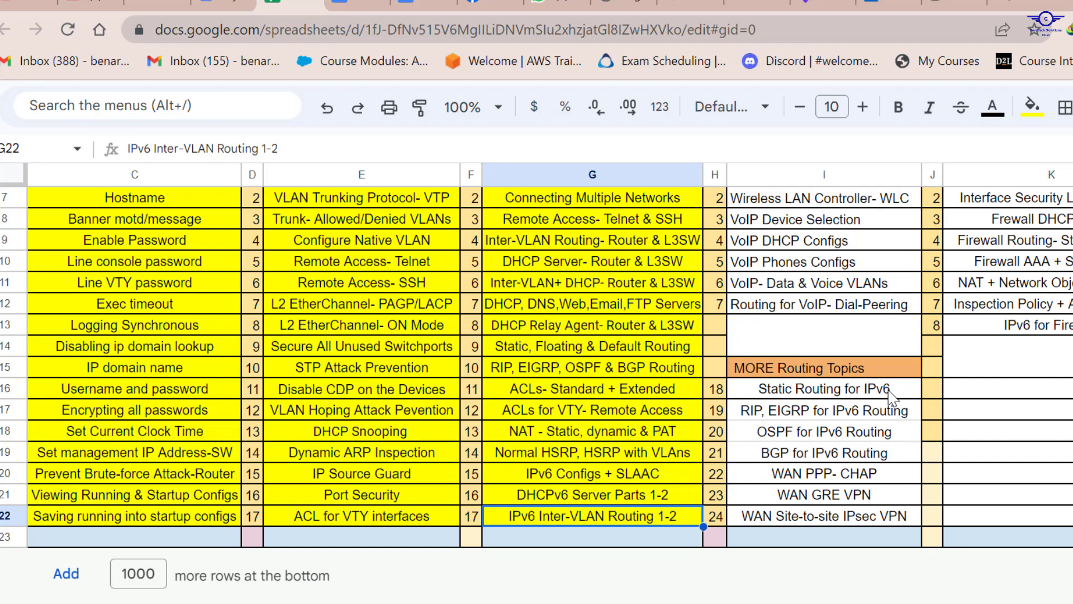
scroll(890, 394, "up", 3)
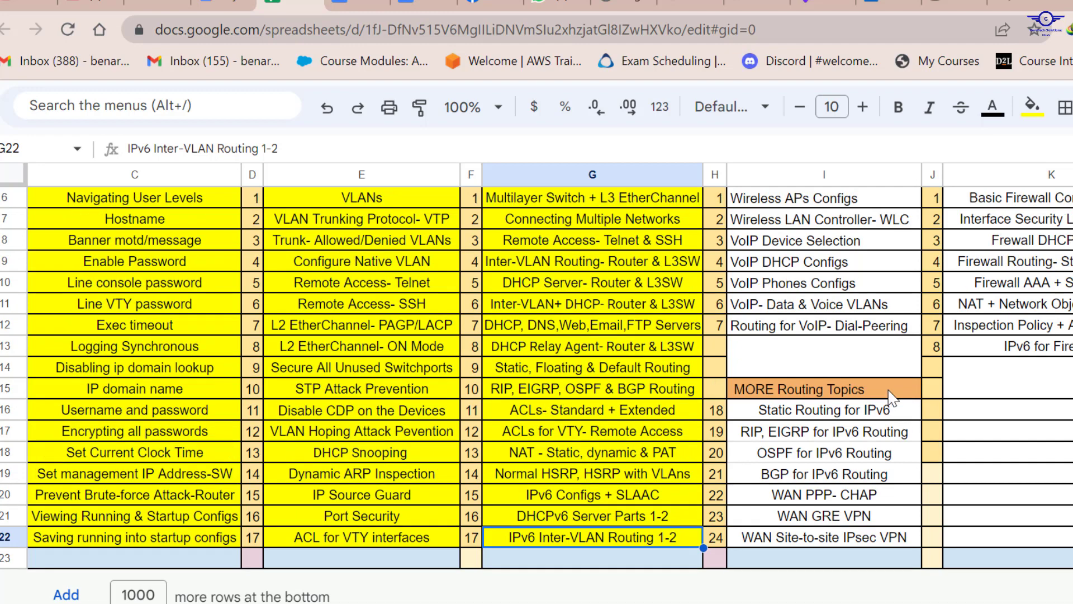